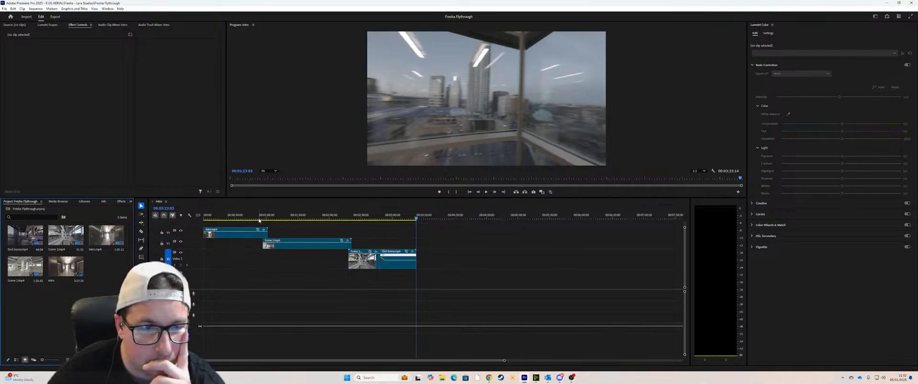
# Step: Return the playhead to the sequence start and set the Windows volume mixer's output device to Speakers (Yeti Classic)
pyautogui.moveTo(228, 217); pyautogui.dragTo(202, 218)
pyautogui.rightClick(884, 378)
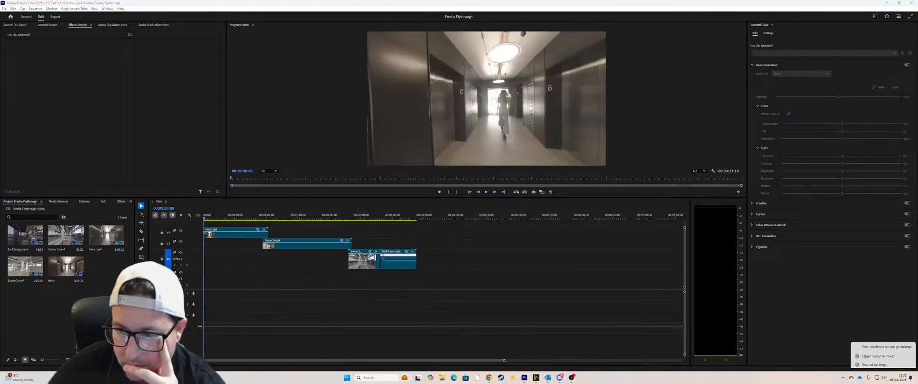
pyautogui.click(887, 356)
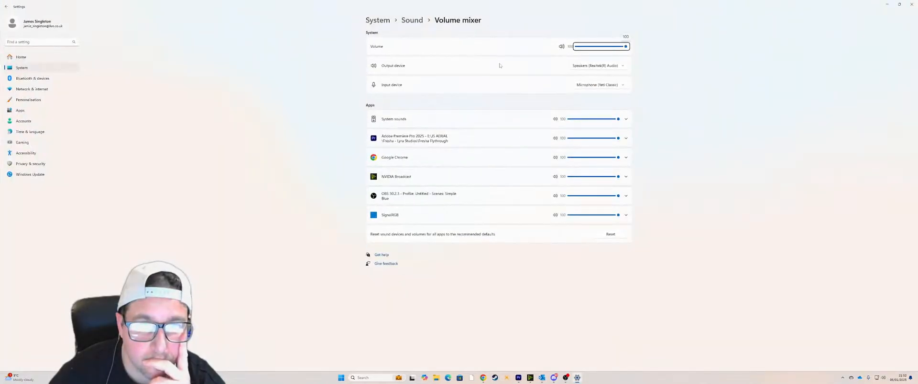
pyautogui.click(583, 65)
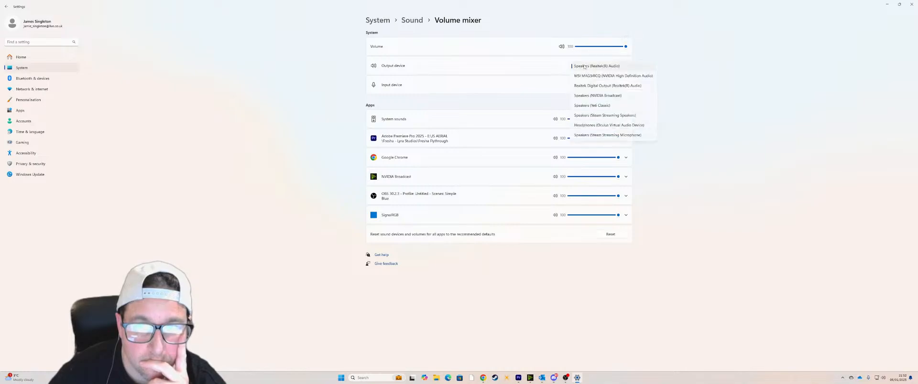
pyautogui.click(593, 105)
pyautogui.click(911, 4)
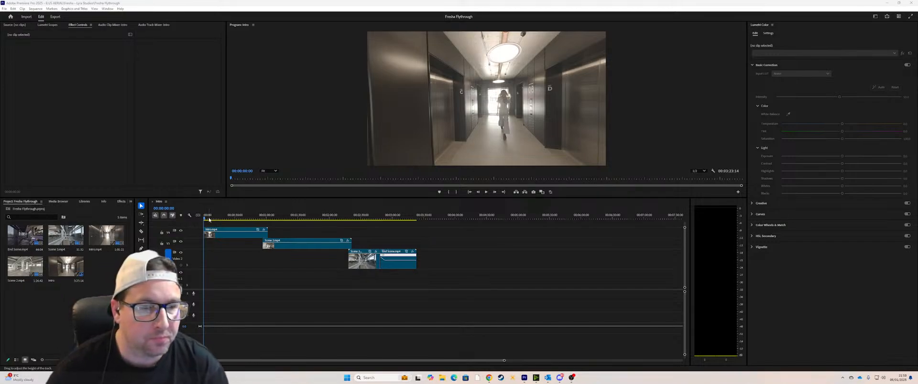
# Step: Enlarge the preview and play the office footage from about 51 seconds into the sequence
pyautogui.moveTo(204, 220); pyautogui.dragTo(259, 217)
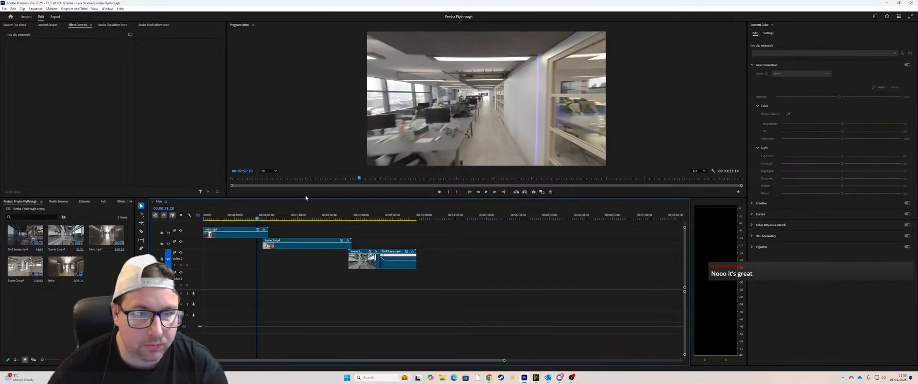
pyautogui.moveTo(305, 198); pyautogui.dragTo(304, 269)
pyautogui.press('space')
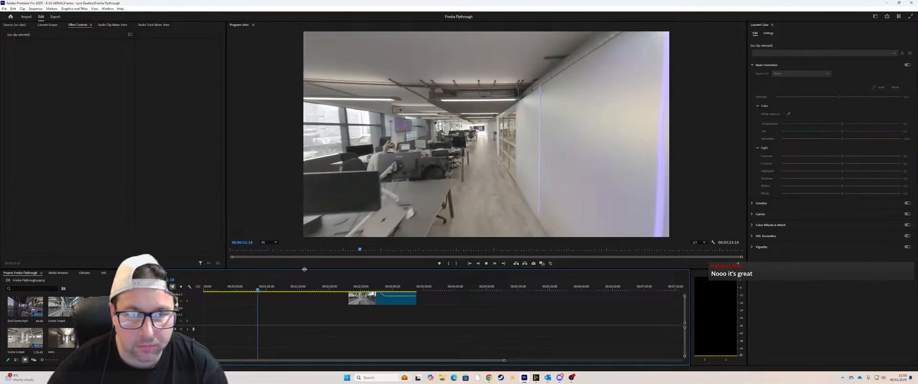
pyautogui.press('space')
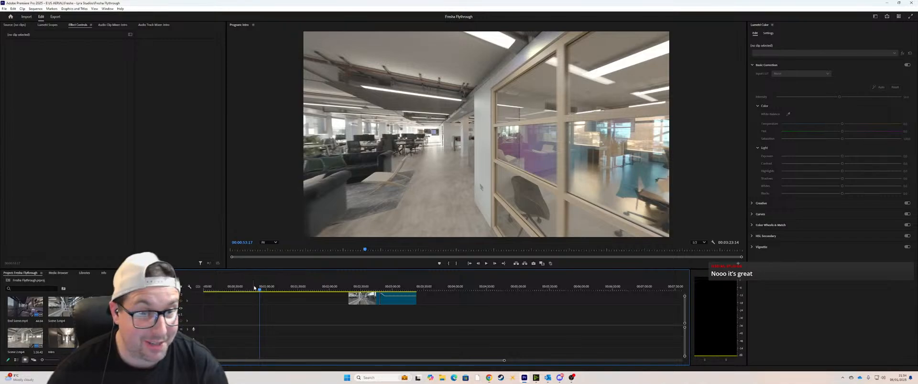
# Step: Group the timeline with the audio meters beneath the preview and rebalance the height of the two areas
pyautogui.moveTo(293, 272); pyautogui.dragTo(292, 269)
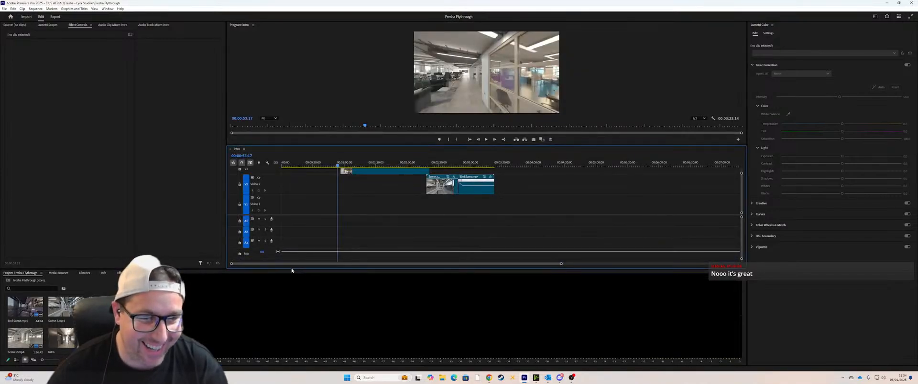
pyautogui.moveTo(375, 151); pyautogui.dragTo(315, 296)
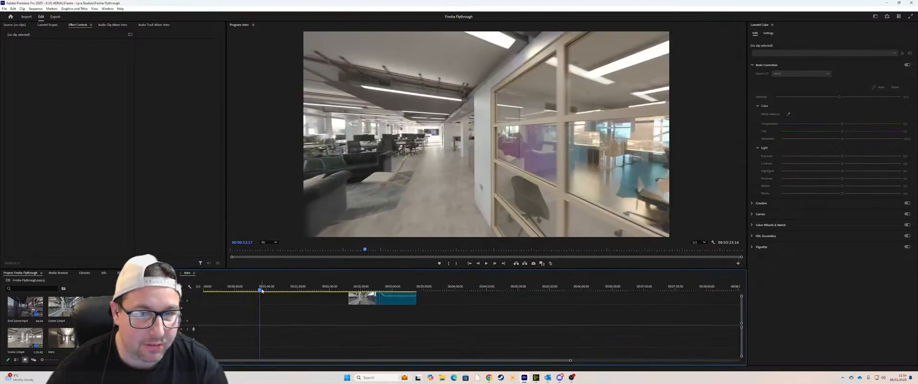
pyautogui.moveTo(383, 270); pyautogui.dragTo(383, 229)
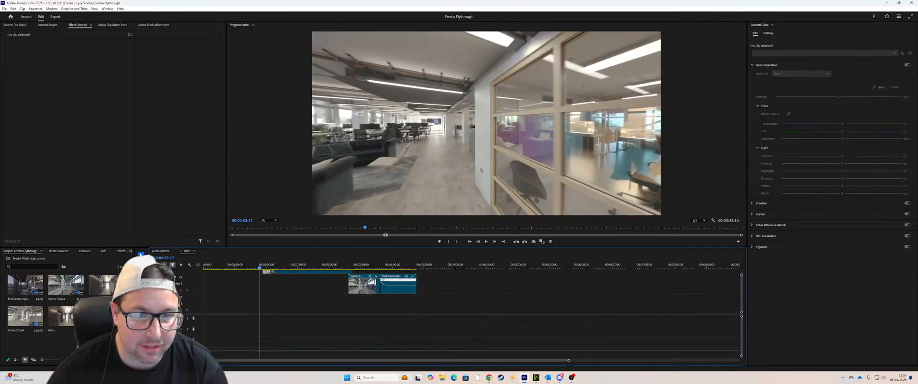
# Step: Play the cut into Scene 2.mp4 and the flythrough footage from about 2:10 onwards
pyautogui.click(255, 246)
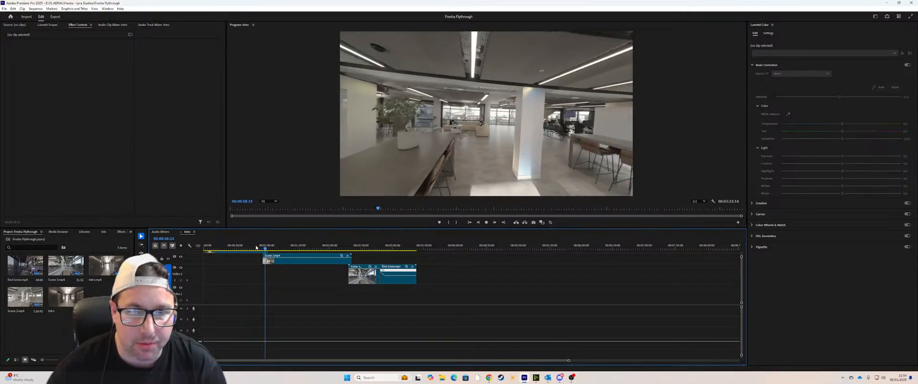
pyautogui.moveTo(256, 247); pyautogui.dragTo(340, 248)
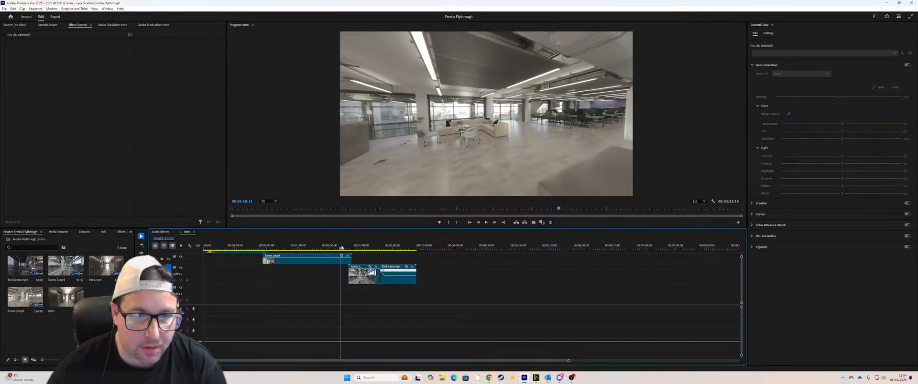
pyautogui.press('space')
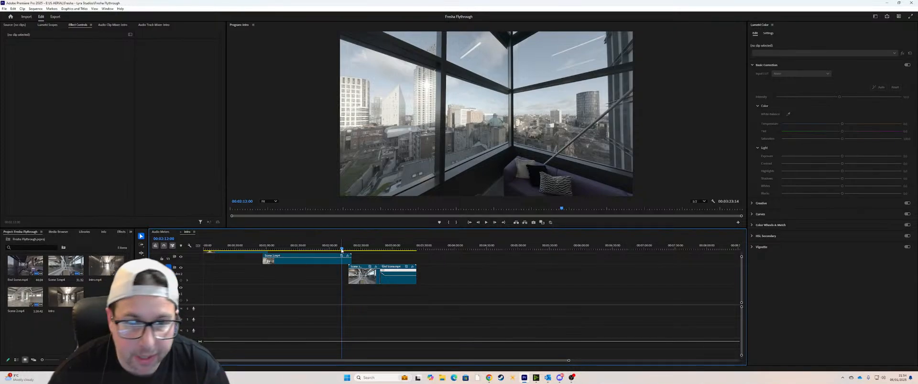
pyautogui.press('space')
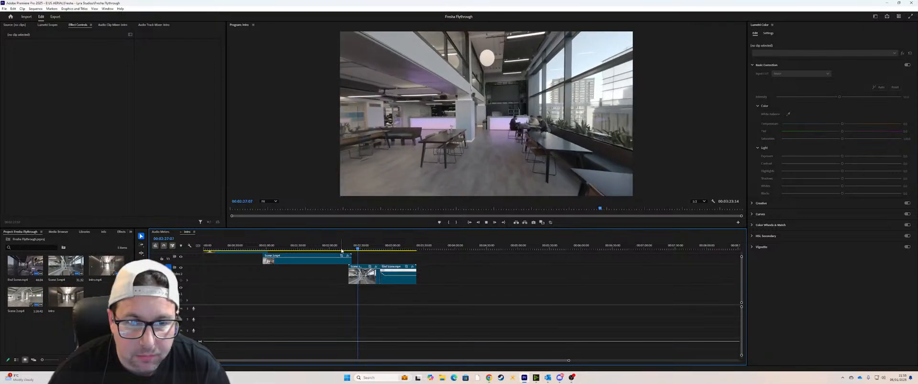
pyautogui.press('space')
# Step: Scrub and play the transition from Scene 2.mp4 into the following clip, between about 2:14 and 2:28
pyautogui.click(345, 246)
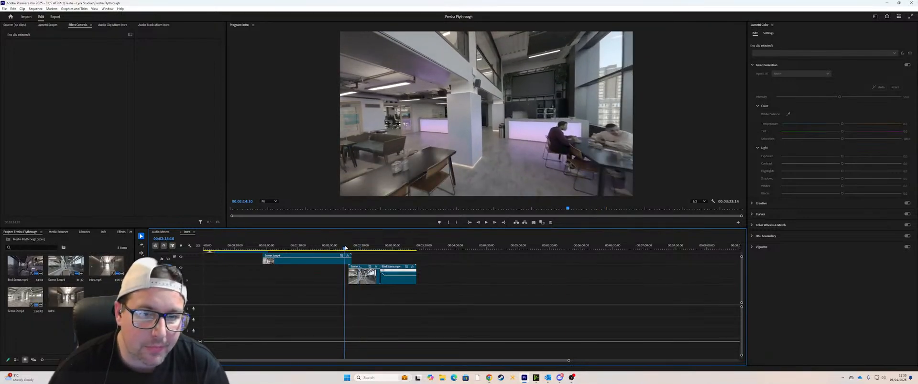
pyautogui.moveTo(344, 249); pyautogui.dragTo(351, 249)
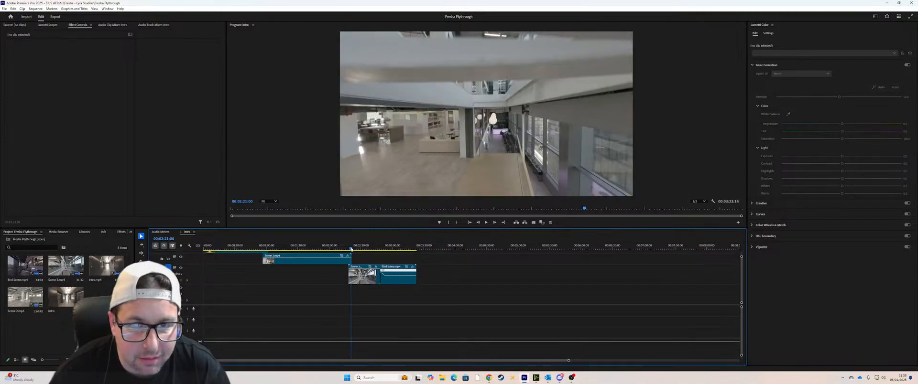
pyautogui.moveTo(351, 249); pyautogui.dragTo(351, 249)
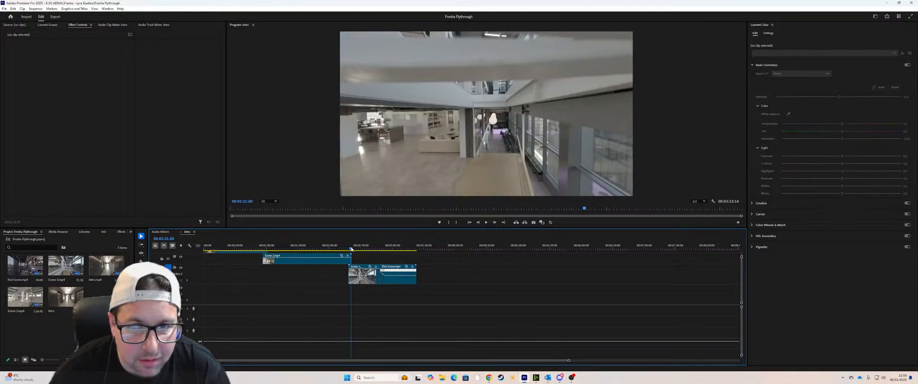
pyautogui.moveTo(351, 249); pyautogui.dragTo(347, 249)
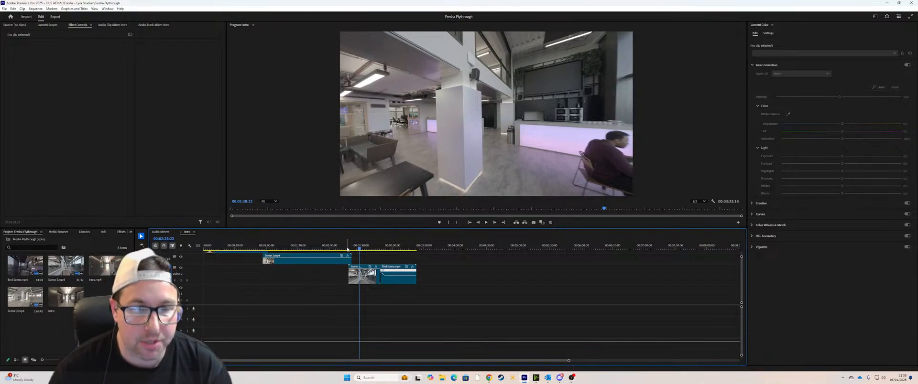
# Step: Review the transition into the End Scene clip around 2:44 and play the closing footage
pyautogui.click(376, 247)
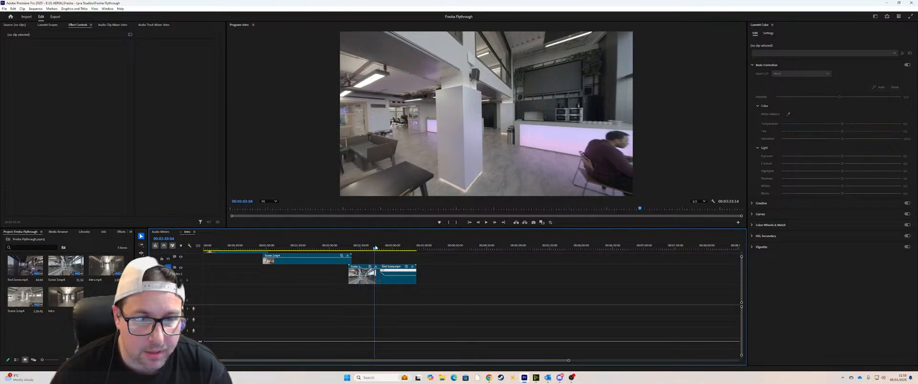
pyautogui.press('space')
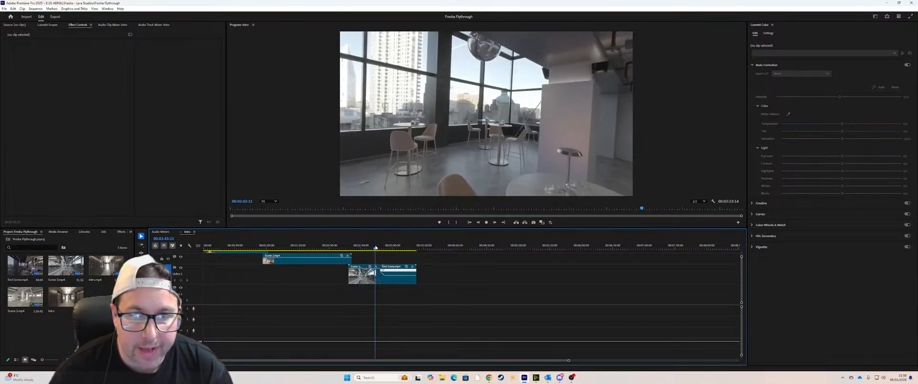
pyautogui.press('space')
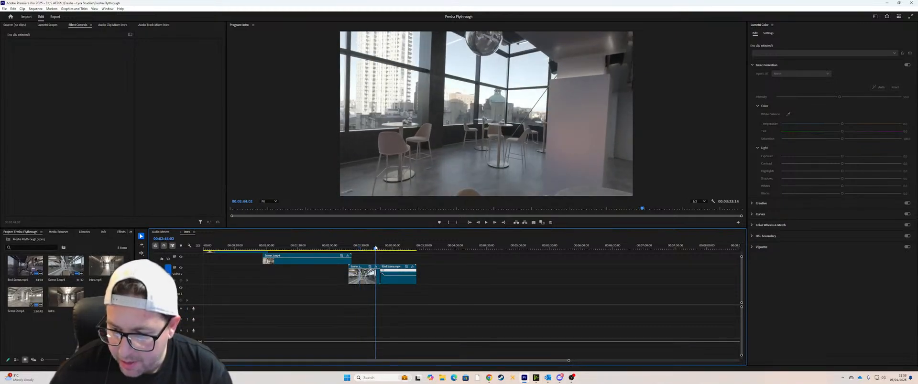
pyautogui.press('space')
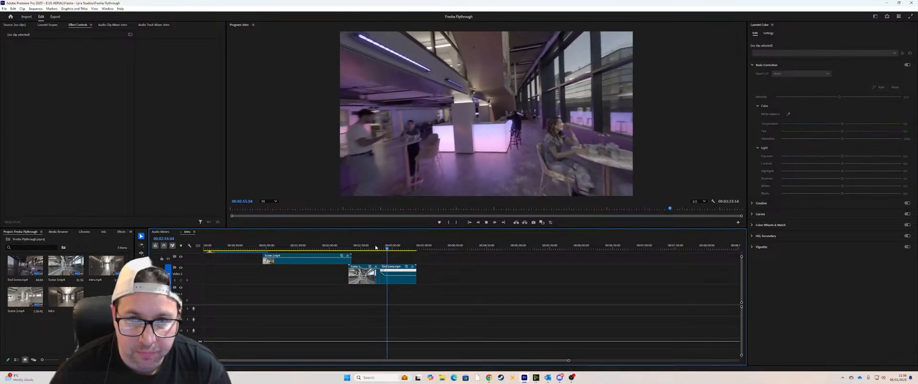
pyautogui.click(377, 248)
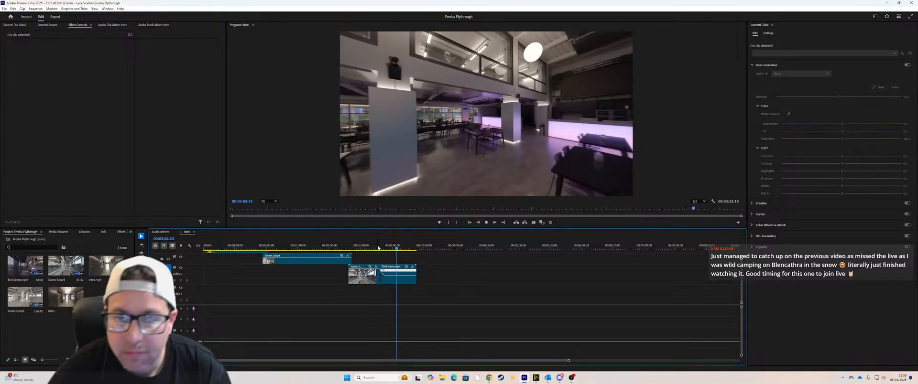
pyautogui.press('space')
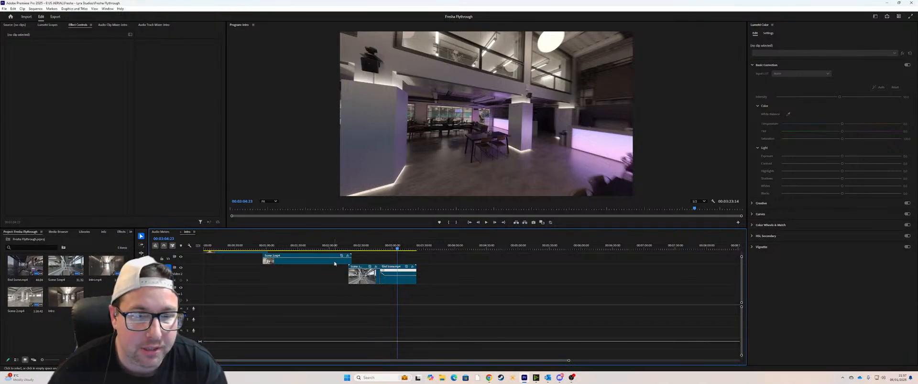
pyautogui.click(378, 246)
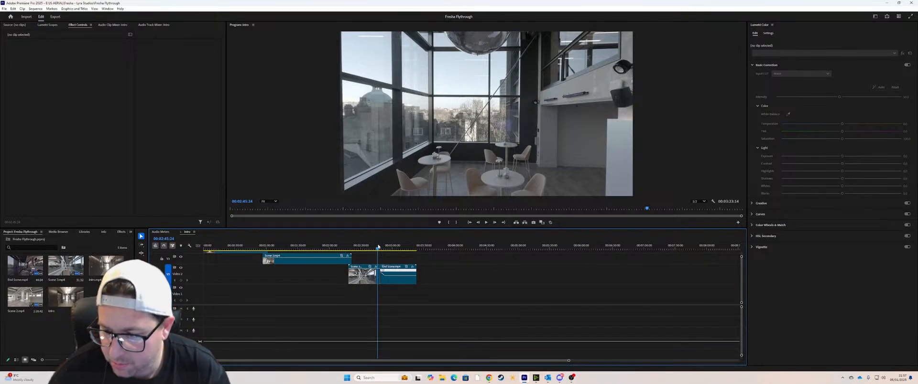
pyautogui.moveTo(377, 248); pyautogui.dragTo(375, 248)
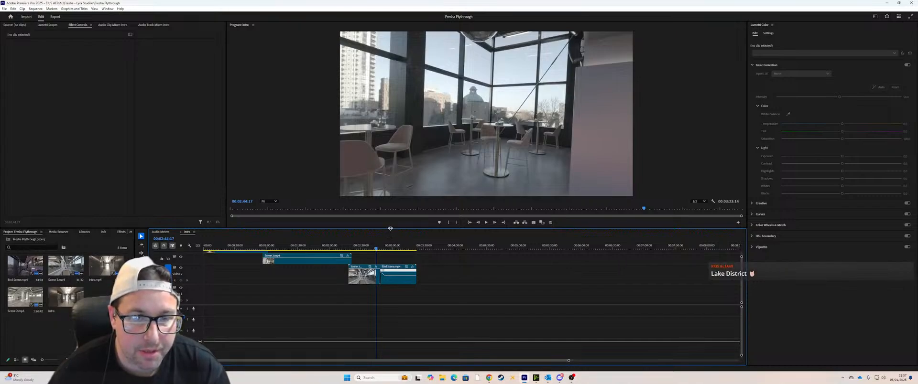
# Step: Nest all the clips on the timeline into a single sequence, keeping the default name
pyautogui.moveTo(390, 228); pyautogui.dragTo(397, 170)
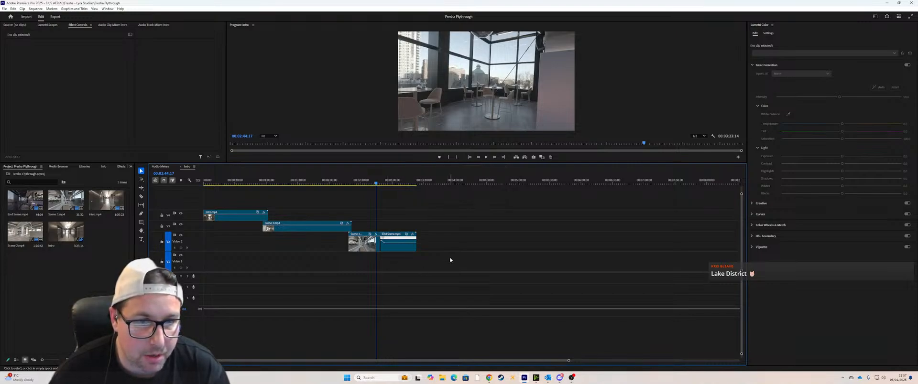
pyautogui.moveTo(449, 261); pyautogui.dragTo(259, 222)
pyautogui.rightClick(258, 221)
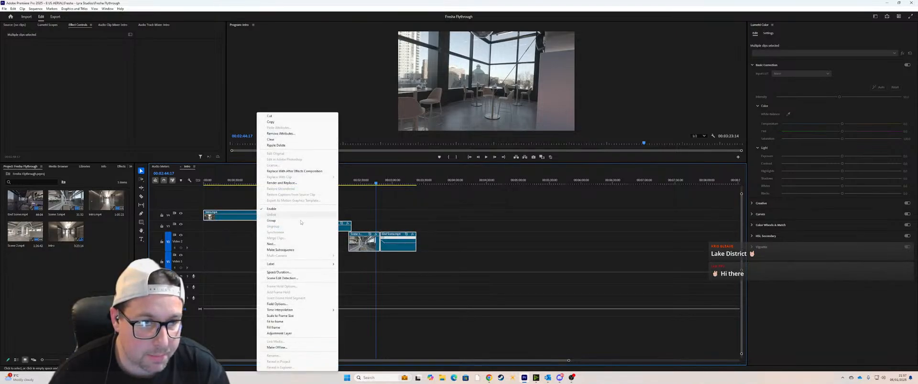
pyautogui.click(279, 244)
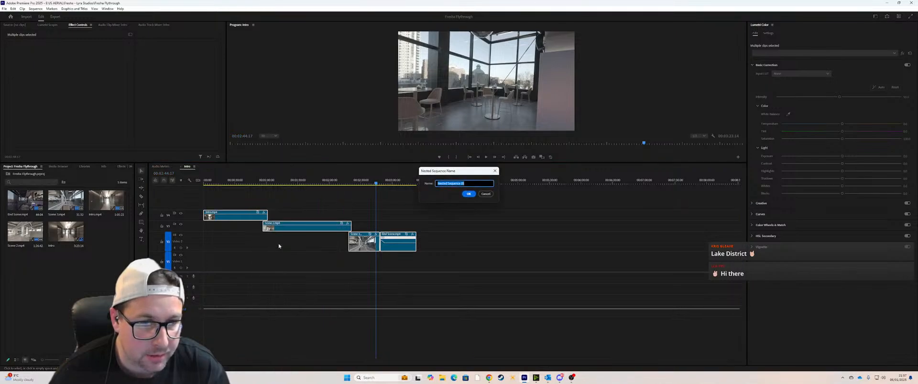
pyautogui.click(469, 193)
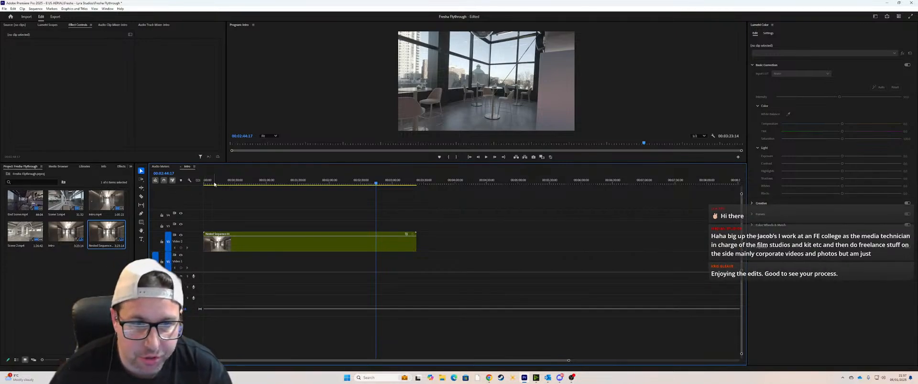
# Step: Enlarge the preview area and return the playhead to the start of the nested sequence
pyautogui.moveTo(487, 378)
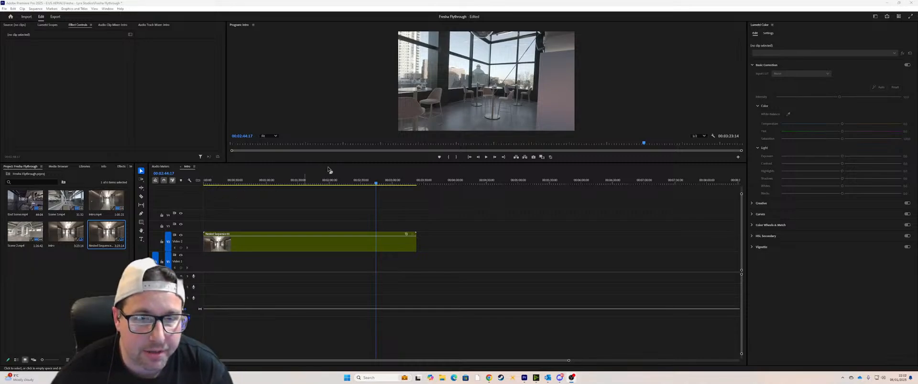
pyautogui.moveTo(335, 163); pyautogui.dragTo(336, 220)
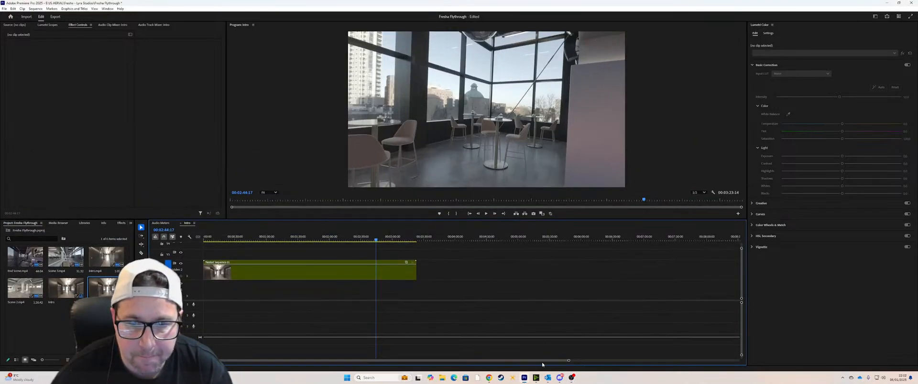
pyautogui.moveTo(492, 380)
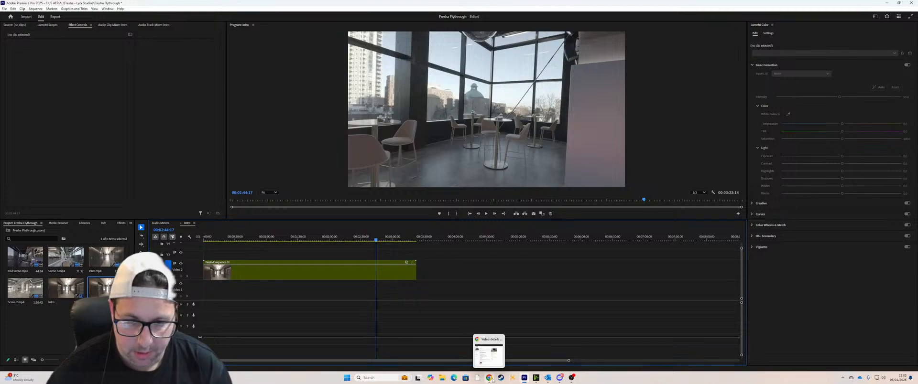
pyautogui.moveTo(561, 381)
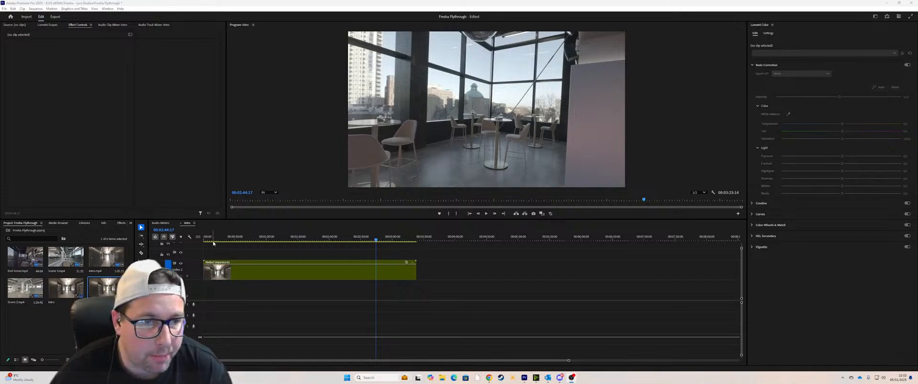
pyautogui.moveTo(569, 361)
pyautogui.mouseDown()
pyautogui.moveTo(471, 362)
pyautogui.moveTo(563, 361)
pyautogui.mouseUp()
pyautogui.moveTo(214, 239); pyautogui.dragTo(200, 240)
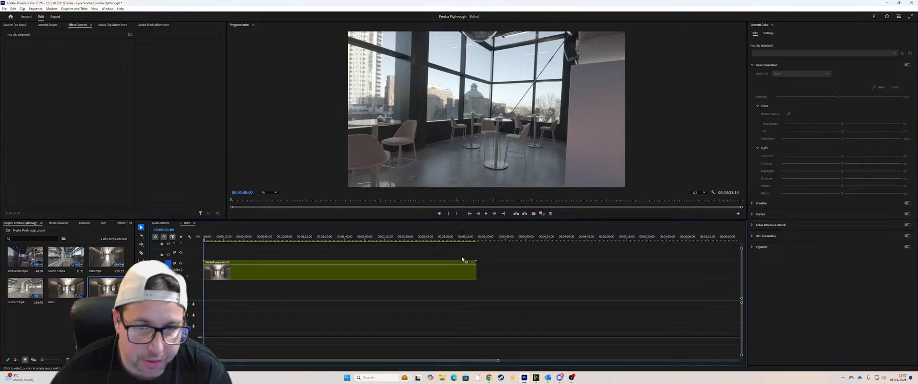
# Step: Display the time-remapping speed line on the nested sequence and make its video track taller
pyautogui.rightClick(466, 262)
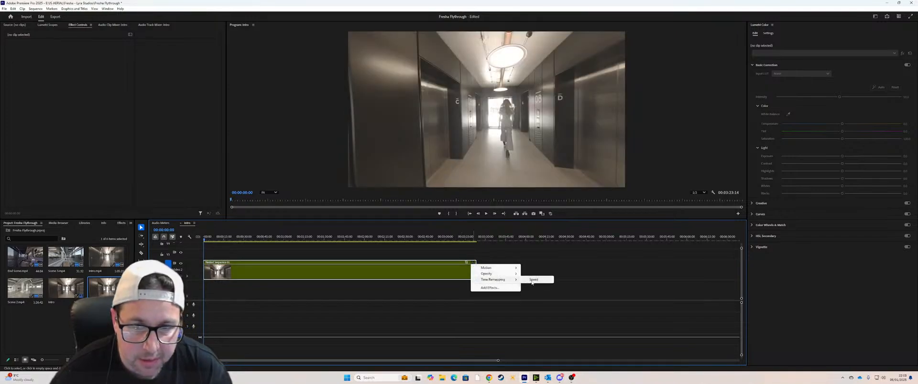
pyautogui.click(533, 280)
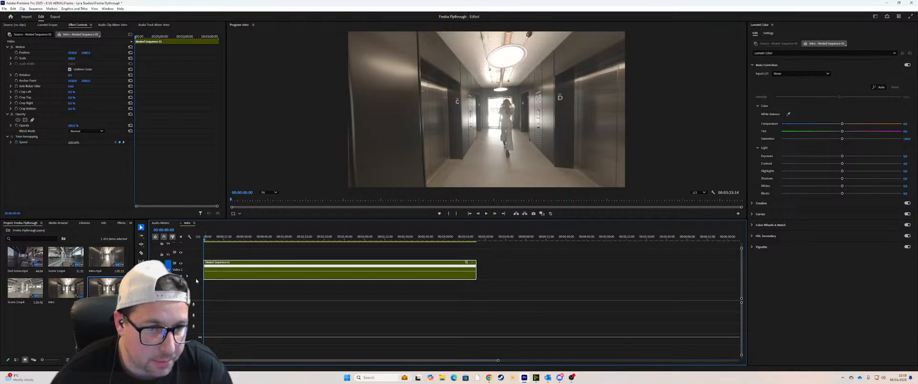
pyautogui.moveTo(194, 260); pyautogui.dragTo(195, 248)
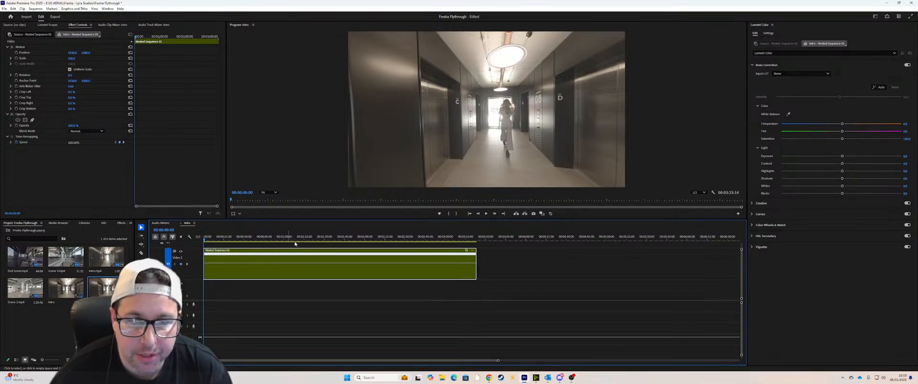
pyautogui.moveTo(415, 221); pyautogui.dragTo(413, 257)
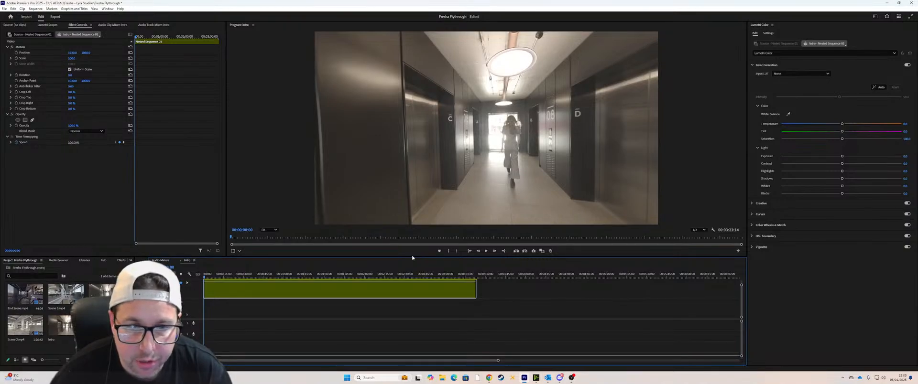
pyautogui.moveTo(412, 258); pyautogui.dragTo(409, 220)
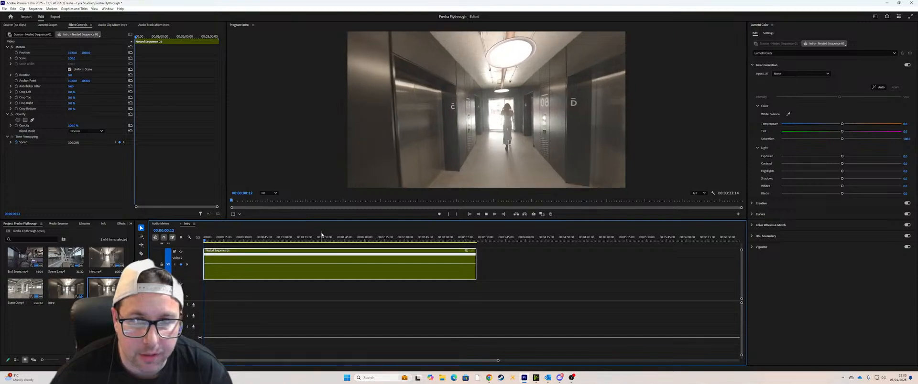
# Step: Trim less than a second off the start of the nested sequence and play its opening to about 10 seconds
pyautogui.press('space')
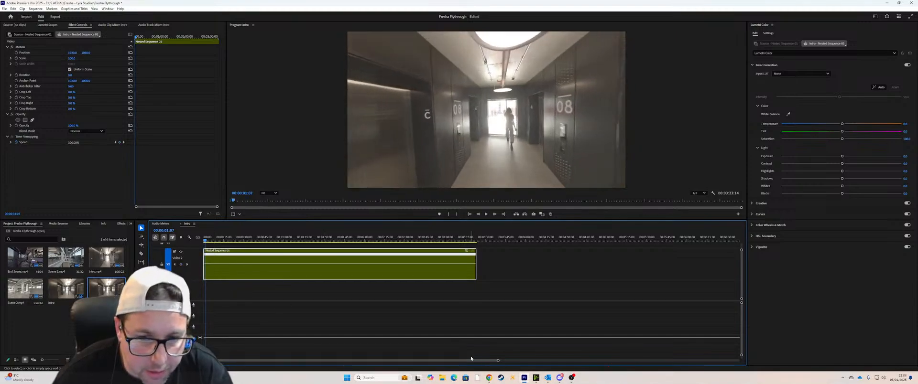
pyautogui.moveTo(497, 361); pyautogui.dragTo(382, 361)
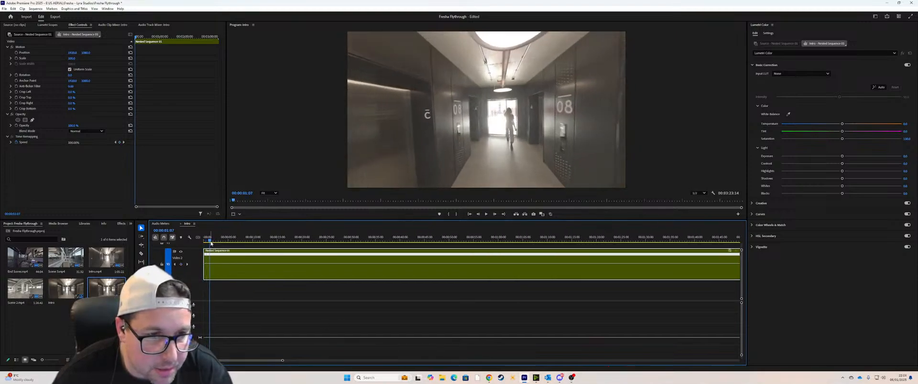
pyautogui.press('Home')
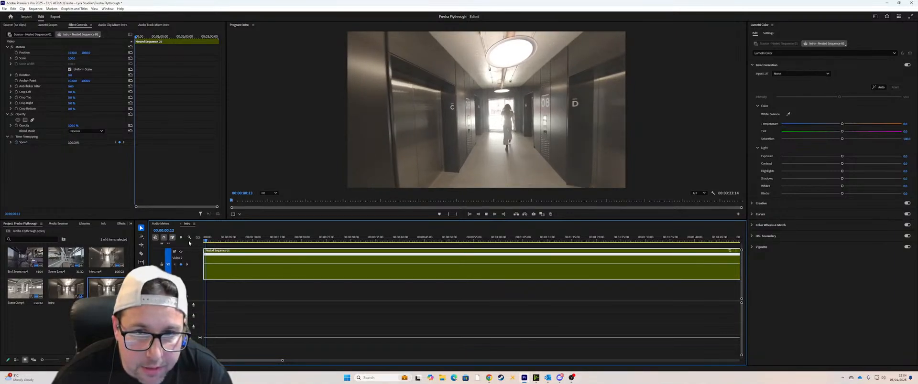
pyautogui.press('space')
pyautogui.moveTo(207, 260); pyautogui.dragTo(209, 260)
pyautogui.press('space')
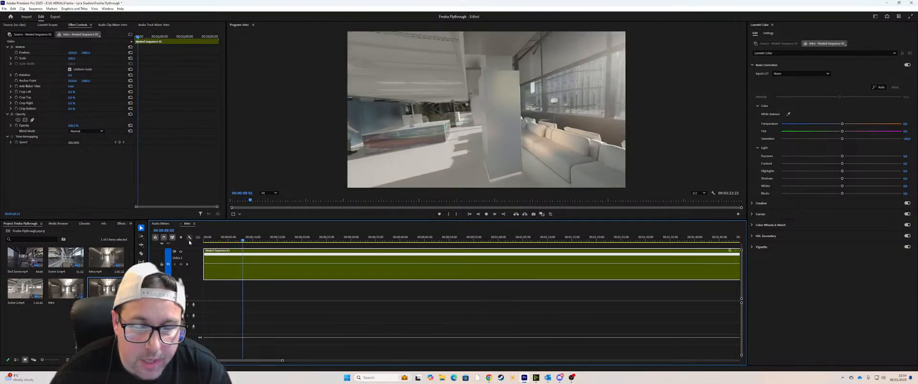
pyautogui.press('space')
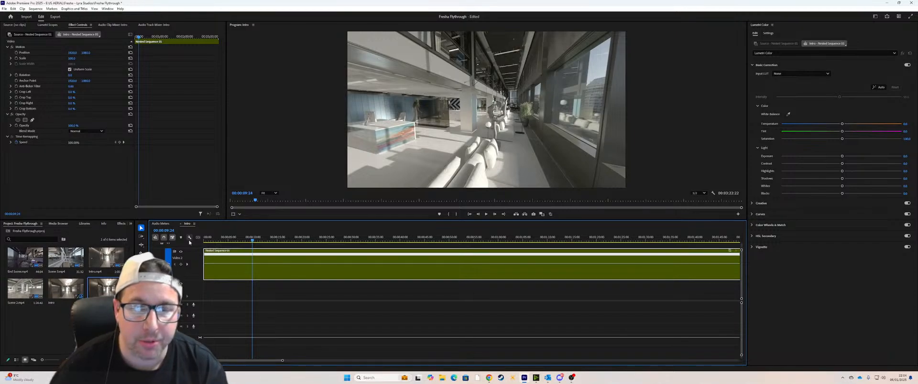
# Step: Replay the nested sequence from the start to about 20 seconds, checking the pace of the walk into the office
pyautogui.click(297, 363)
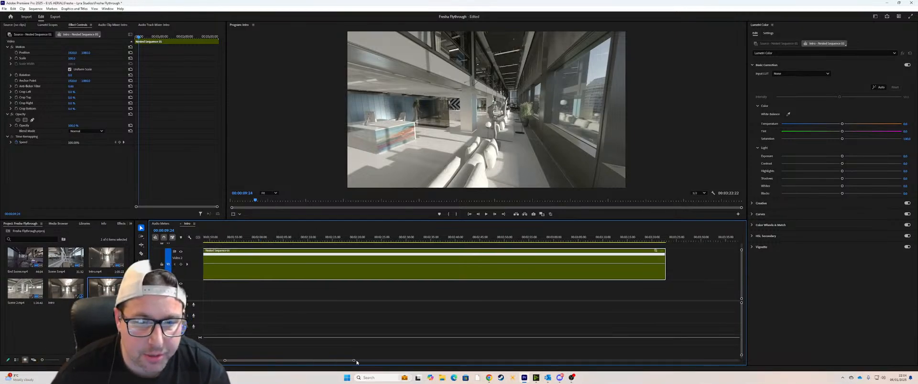
pyautogui.moveTo(275, 363); pyautogui.dragTo(203, 363)
pyautogui.moveTo(281, 363); pyautogui.dragTo(356, 362)
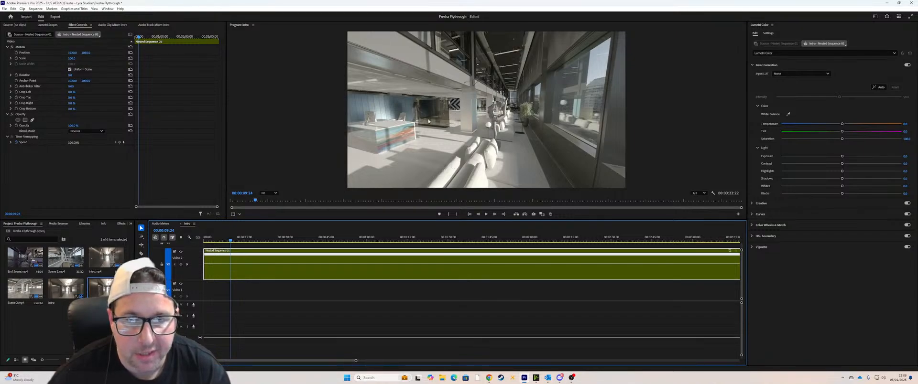
pyautogui.moveTo(228, 244); pyautogui.dragTo(204, 245)
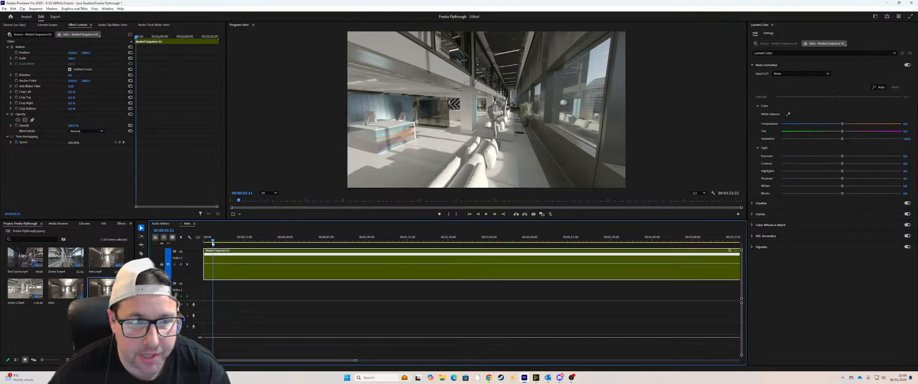
pyautogui.press('space')
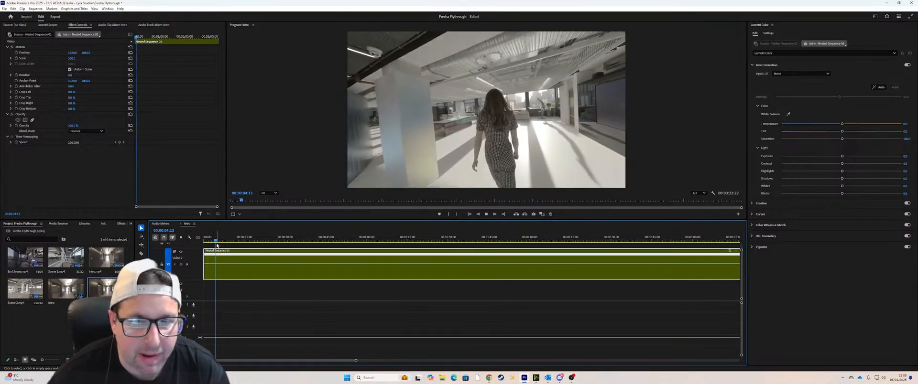
pyautogui.press('space')
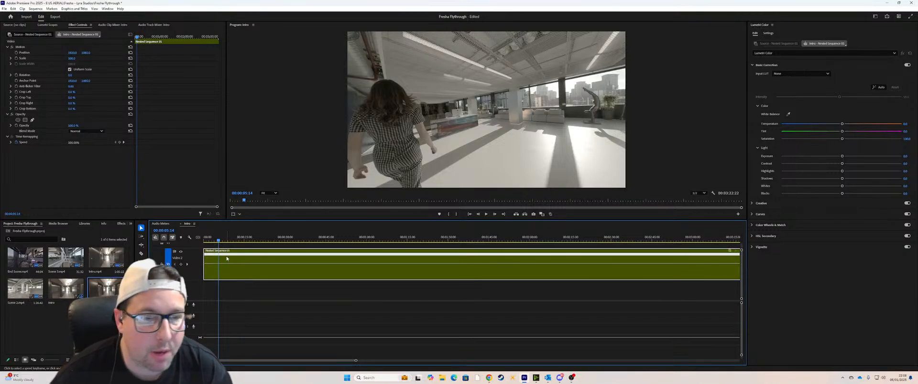
pyautogui.moveTo(225, 239); pyautogui.dragTo(202, 241)
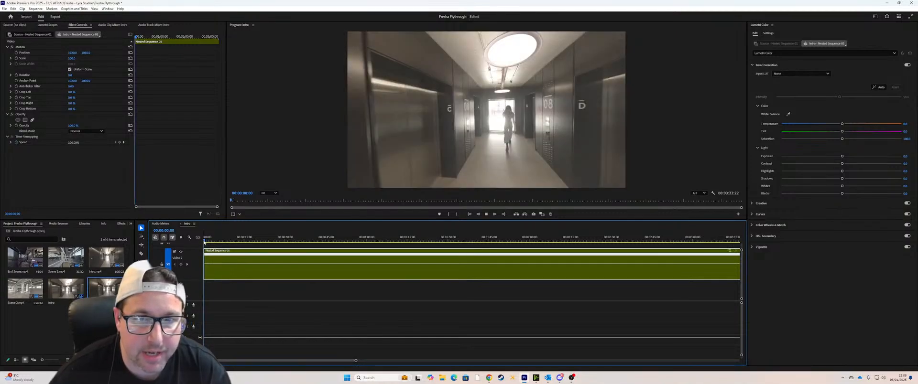
pyautogui.press('space')
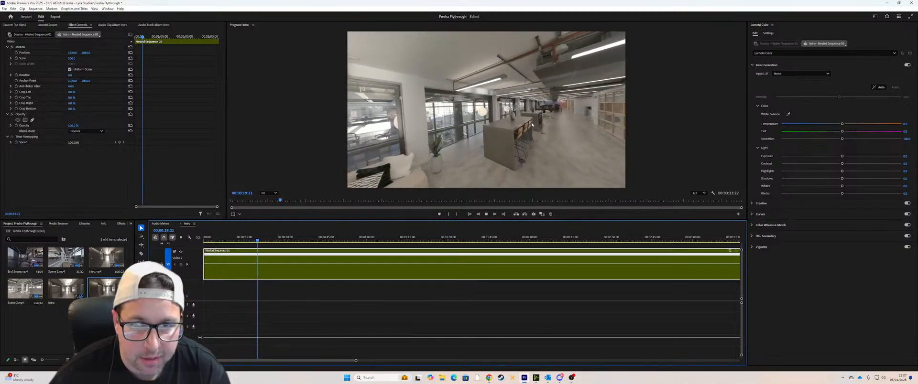
pyautogui.press('space')
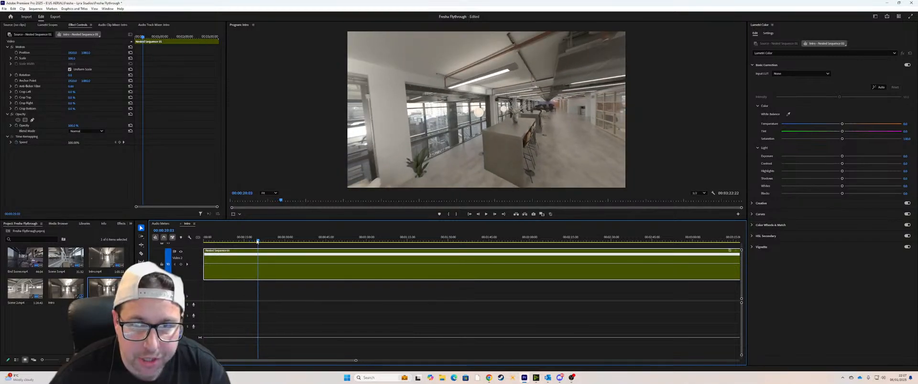
# Step: Review the footage between about 15 and 27 seconds and add a speed keyframe at 00:00:19:01 in the nested sequence
pyautogui.click(253, 241)
pyautogui.moveTo(253, 241); pyautogui.dragTo(255, 242)
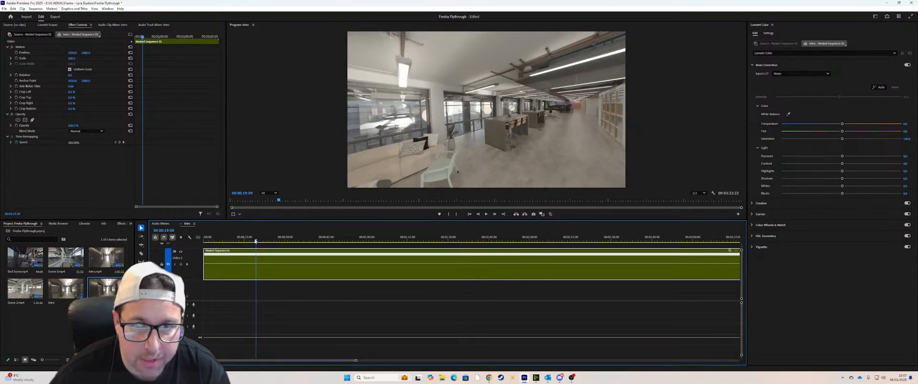
pyautogui.press('space')
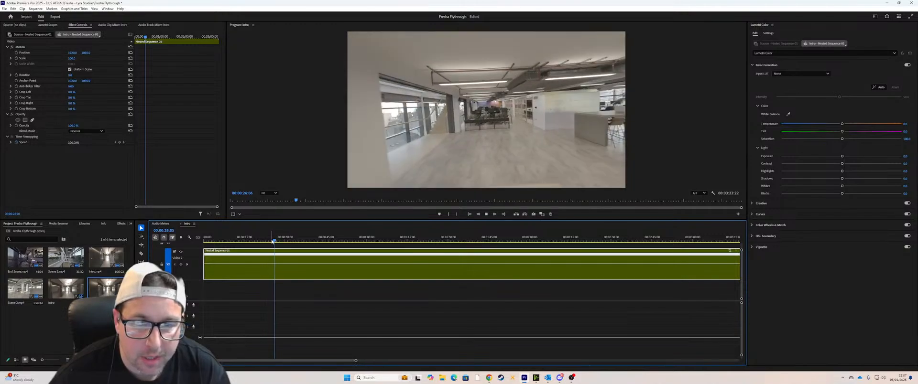
pyautogui.press('space')
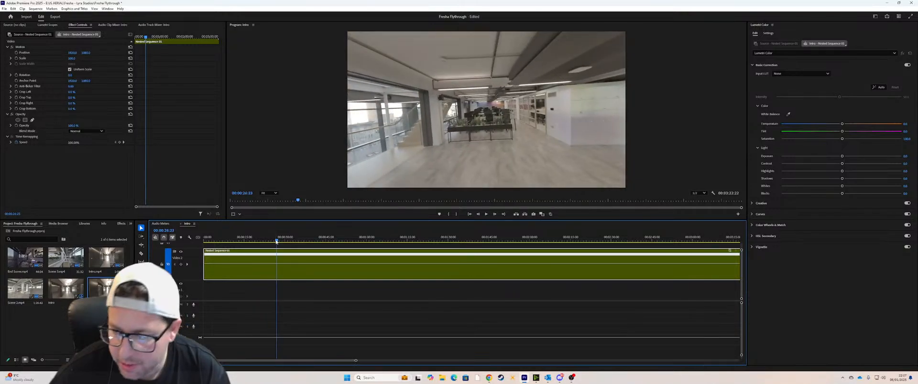
pyautogui.moveTo(276, 241); pyautogui.dragTo(264, 244)
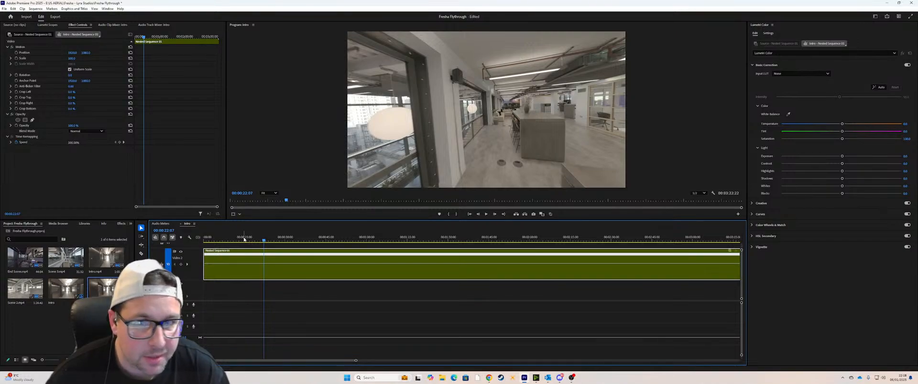
pyautogui.click(244, 239)
pyautogui.moveTo(243, 239)
pyautogui.mouseDown()
pyautogui.moveTo(266, 240)
pyautogui.moveTo(256, 242)
pyautogui.mouseUp()
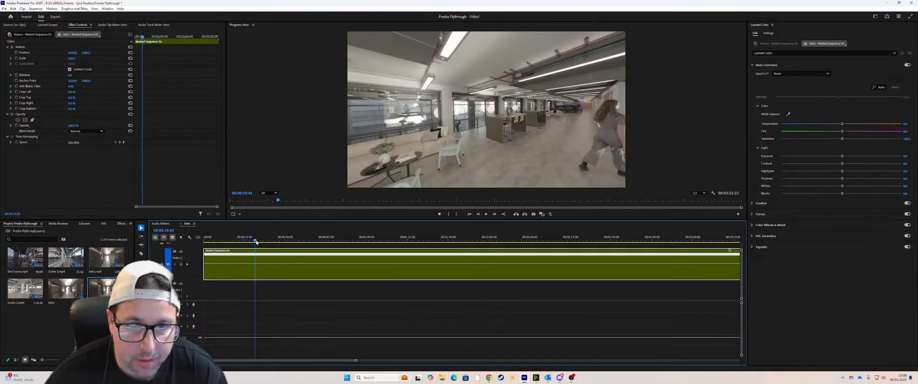
pyautogui.rightClick(731, 251)
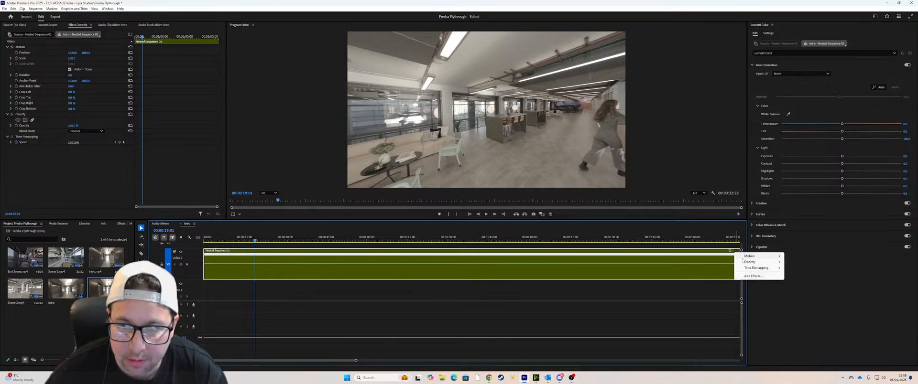
pyautogui.moveTo(757, 268)
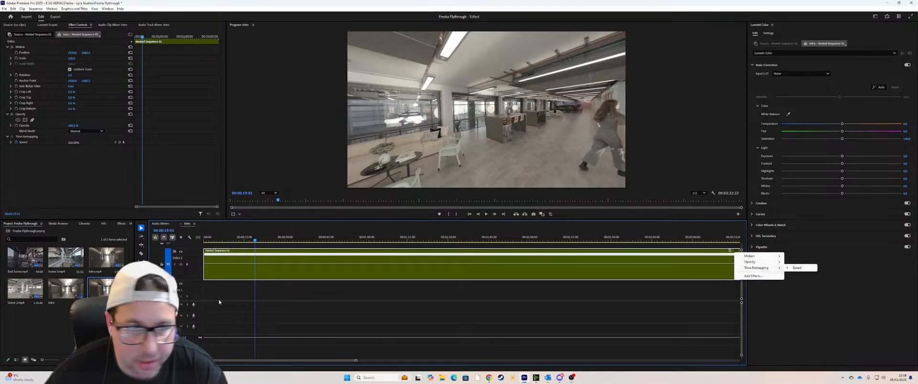
pyautogui.keyDown('ctrl'); pyautogui.click(255, 264); pyautogui.keyUp('ctrl')
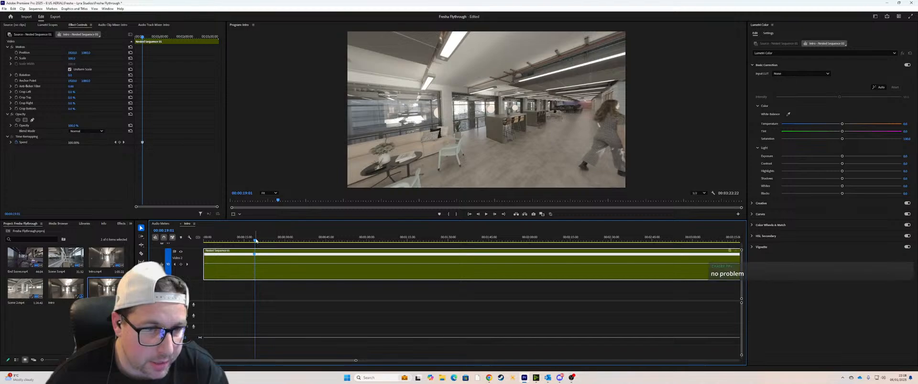
# Step: Add a second speed keyframe at 00:00:36:22 and raise the speed between the two keyframes to about 130%
pyautogui.click(256, 241)
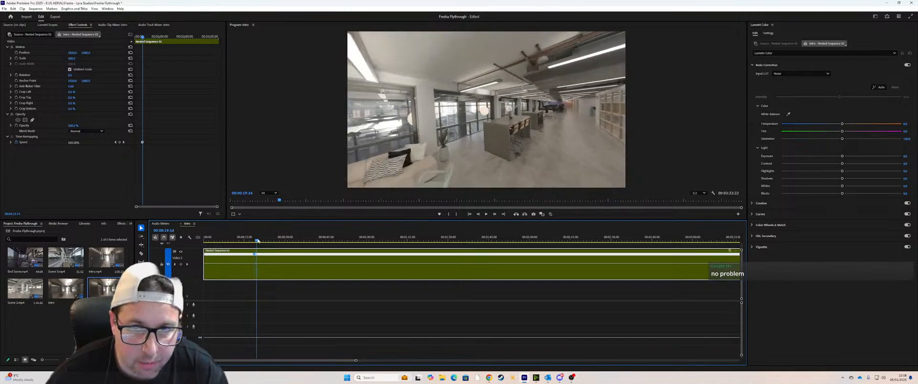
pyautogui.moveTo(258, 241); pyautogui.dragTo(266, 241)
pyautogui.press('space')
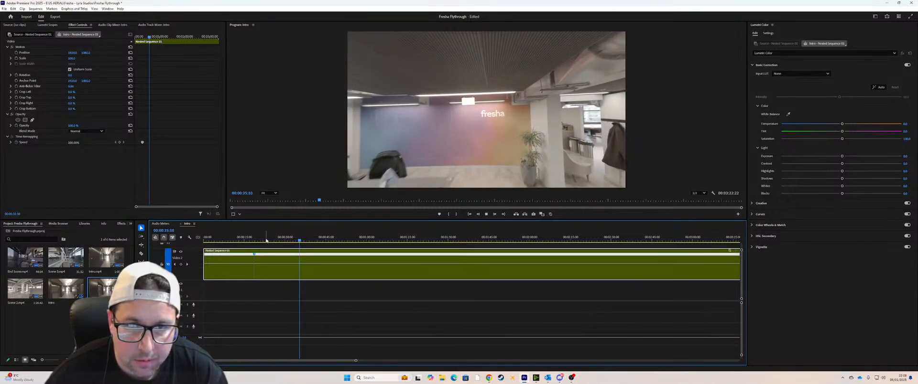
pyautogui.press('space')
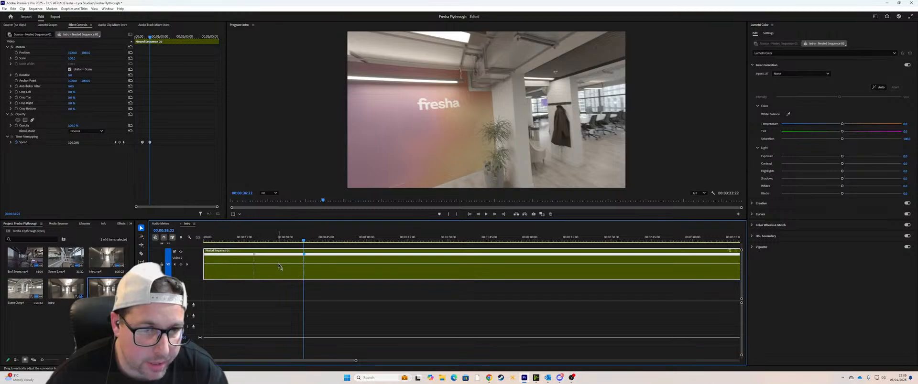
pyautogui.moveTo(279, 267); pyautogui.dragTo(278, 263)
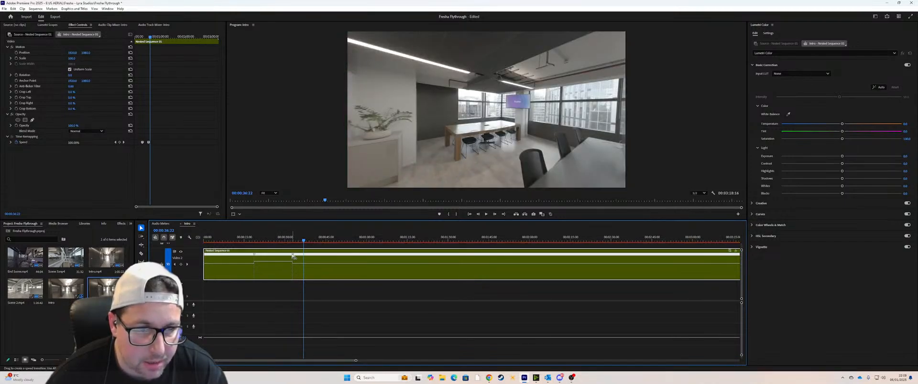
pyautogui.moveTo(293, 257); pyautogui.dragTo(262, 256)
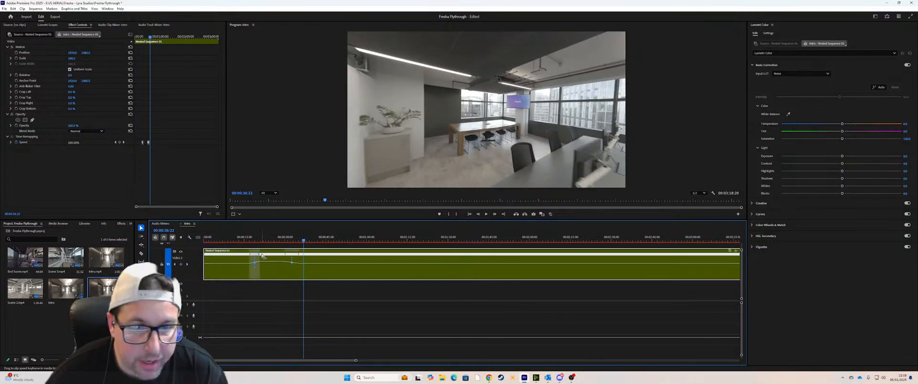
pyautogui.hotkey('ctrl', 'z')
pyautogui.hotkey('ctrl', 'z')
pyautogui.hotkey('ctrl', 'z')
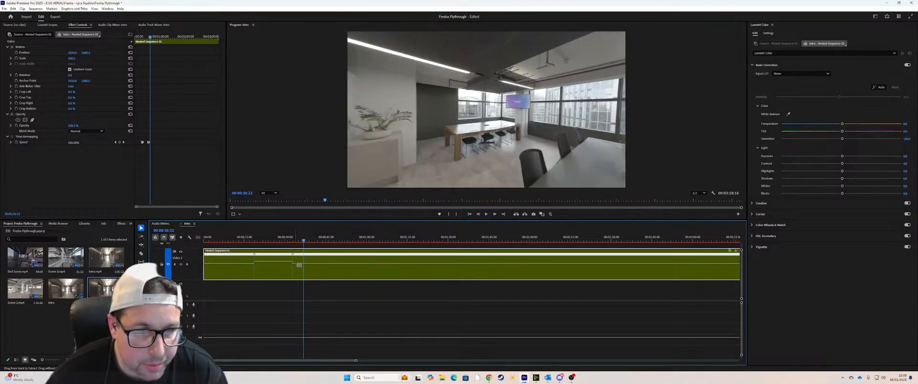
# Step: Preview the start of the sped-up section and split both speed keyframes into gradual ramps in and out of it
pyautogui.click(250, 239)
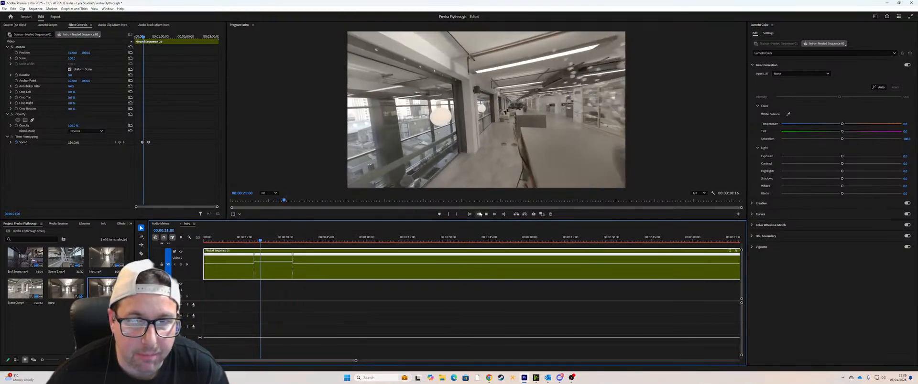
pyautogui.press('space')
pyautogui.moveTo(355, 361); pyautogui.dragTo(232, 361)
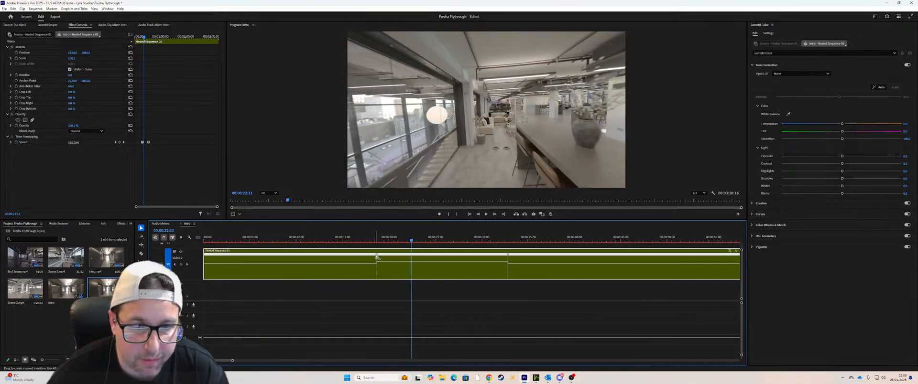
pyautogui.moveTo(376, 257); pyautogui.dragTo(402, 255)
pyautogui.moveTo(512, 256); pyautogui.dragTo(490, 257)
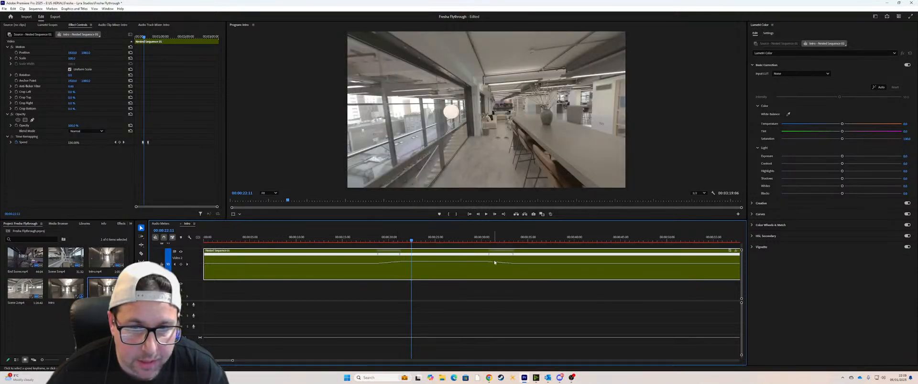
# Step: Smooth both speed ramps, lengthen them slightly toward the middle of the sped-up section, and preview the ramp-in from about 17 seconds
pyautogui.click(490, 257)
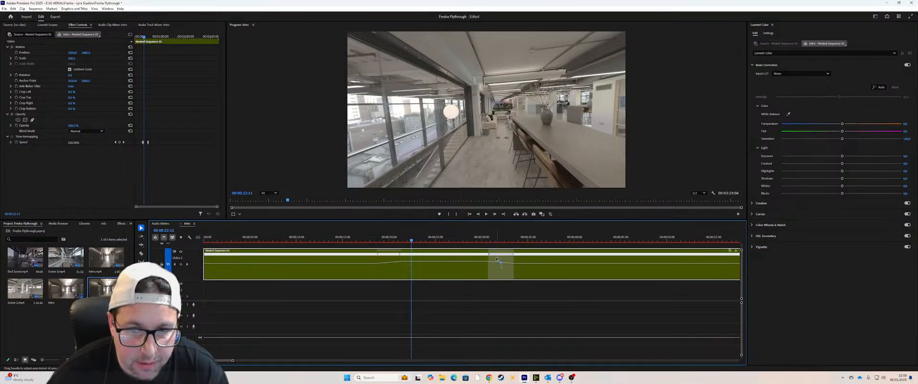
pyautogui.click(376, 254)
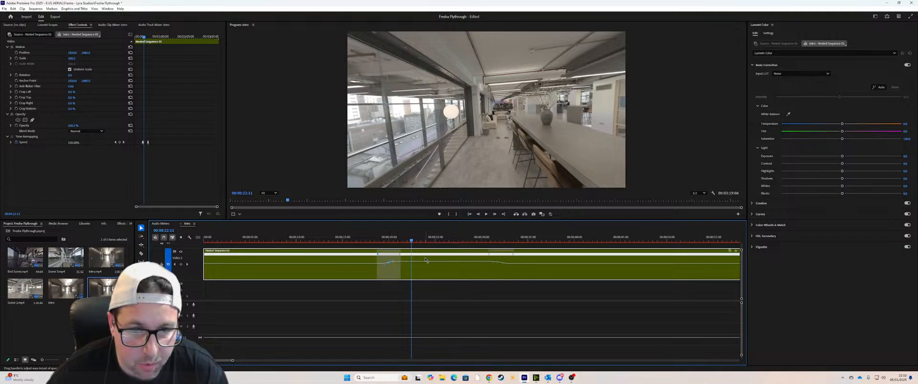
pyautogui.moveTo(400, 253); pyautogui.dragTo(406, 253)
pyautogui.moveTo(486, 258); pyautogui.dragTo(480, 259)
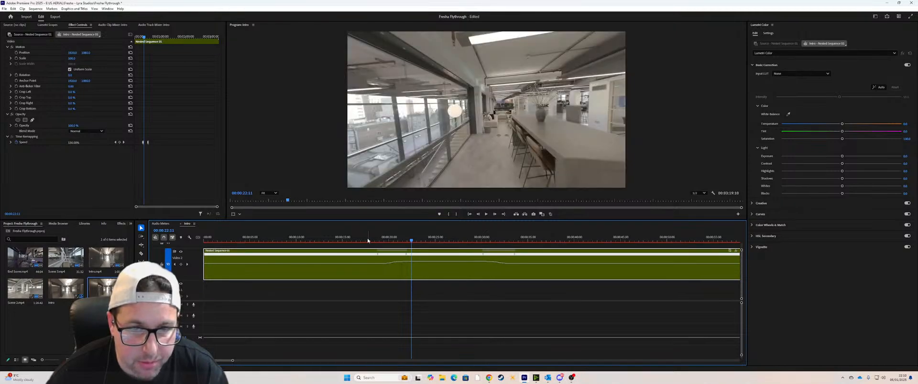
pyautogui.click(368, 239)
pyautogui.press('space')
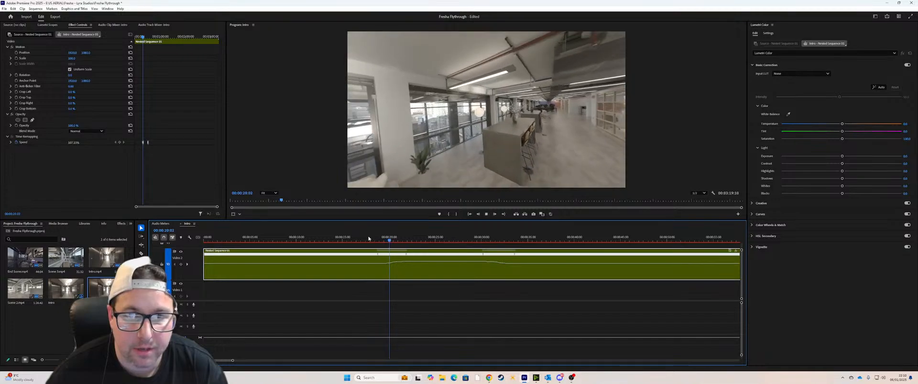
pyautogui.press('space')
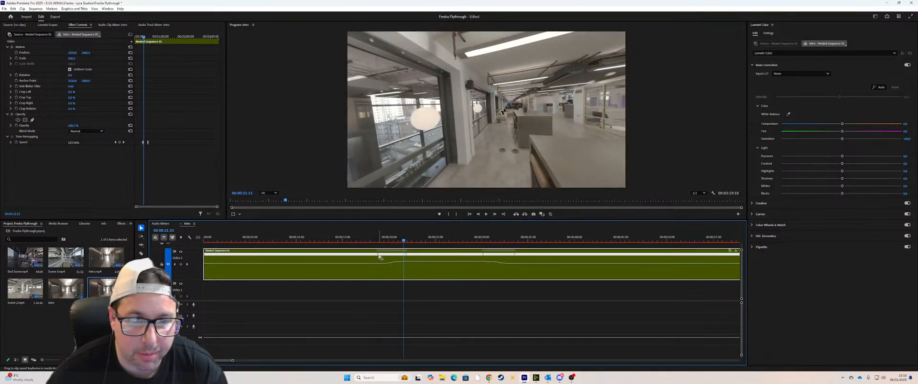
# Step: Start the first speed ramp slightly earlier and play the section from 00:00:17:13 to about 31 seconds
pyautogui.moveTo(378, 258); pyautogui.dragTo(370, 256)
pyautogui.click(367, 241)
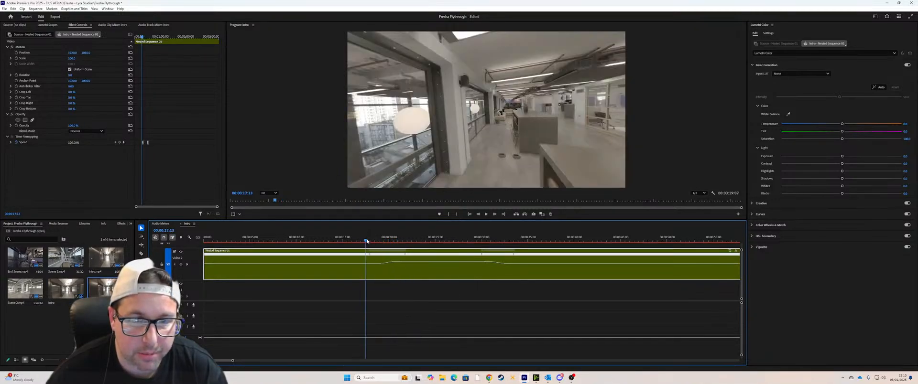
pyautogui.press('space')
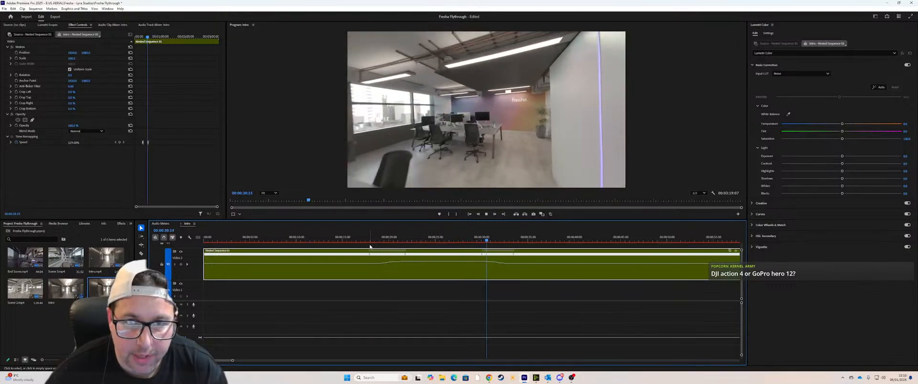
pyautogui.press('space')
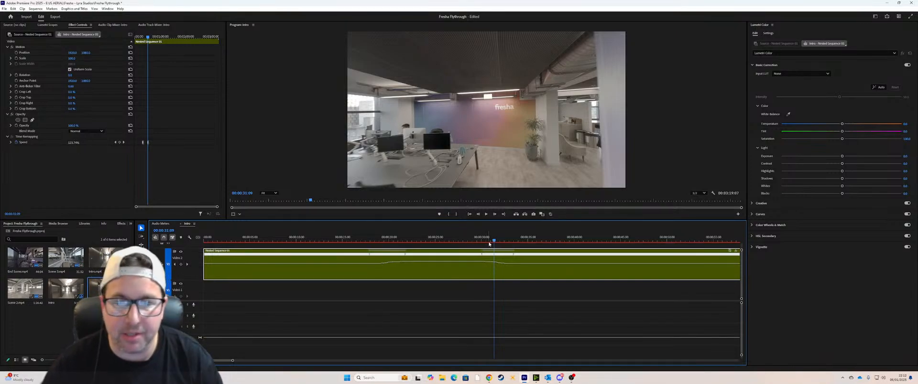
# Step: Replay the footage from about 27 to 36 seconds and recheck the ramp-in from about 17 seconds
pyautogui.moveTo(478, 240); pyautogui.dragTo(458, 240)
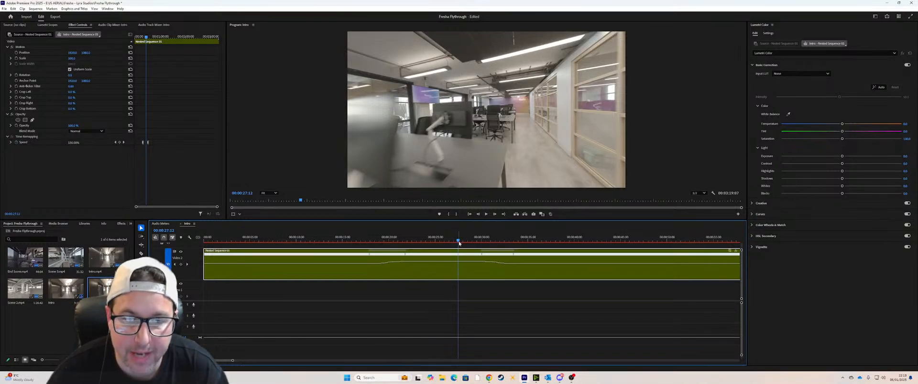
pyautogui.moveTo(458, 240); pyautogui.dragTo(461, 242)
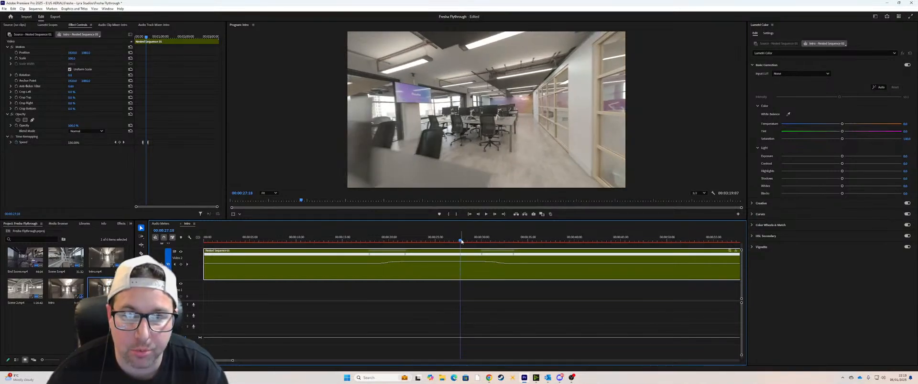
pyautogui.press('space')
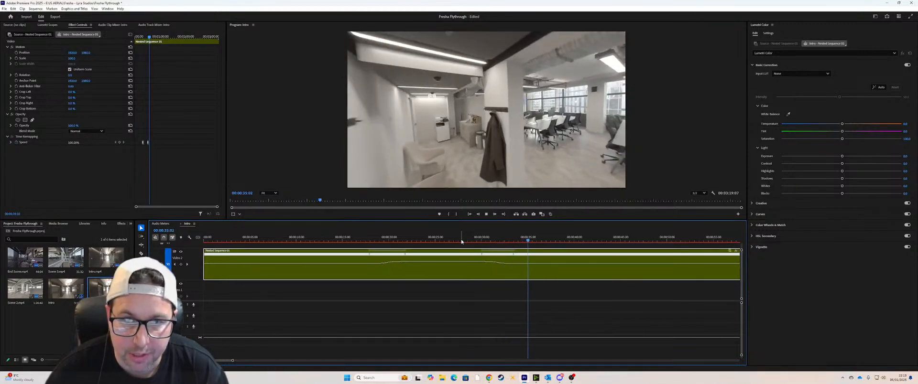
pyautogui.click(366, 239)
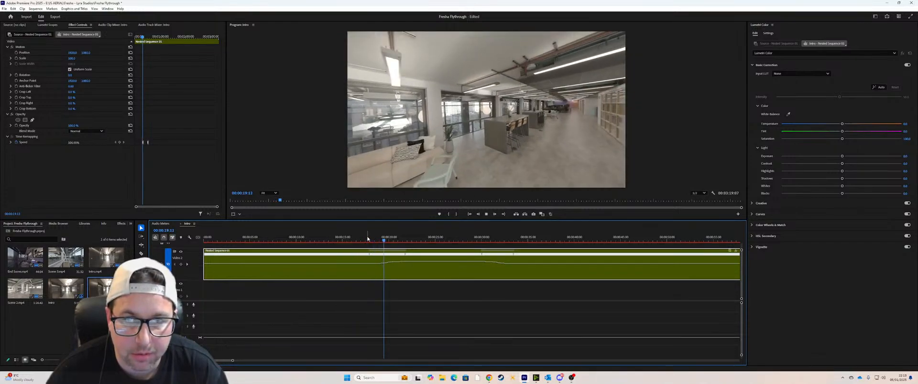
pyautogui.click(368, 238)
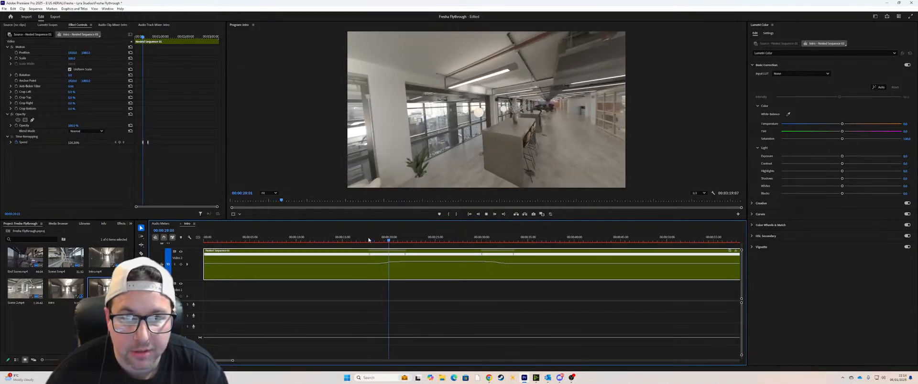
pyautogui.press('space')
# Step: Extend the end of the first speed ramp to about 24 seconds and play the section through to about 31 seconds
pyautogui.moveTo(405, 255); pyautogui.dragTo(430, 255)
pyautogui.click(373, 238)
pyautogui.press('space')
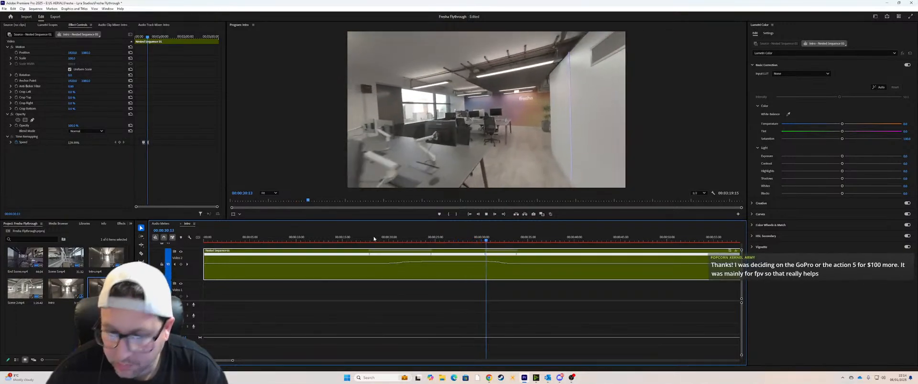
pyautogui.press('space')
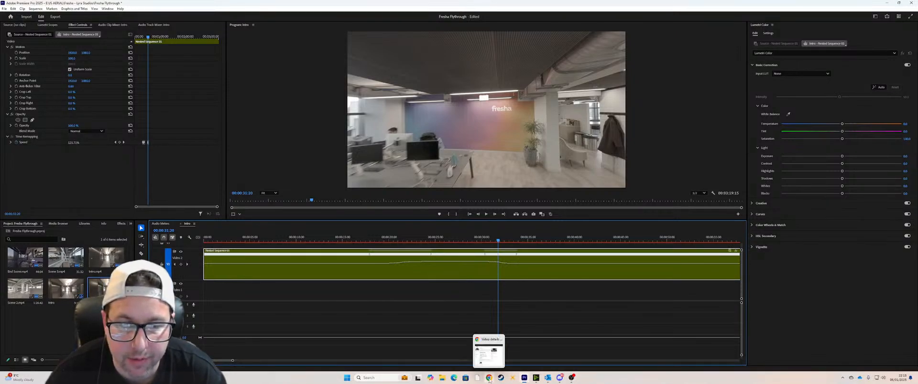
# Step: Switch to Chrome and close the YouTube Studio and Patreon tabs
pyautogui.click(488, 379)
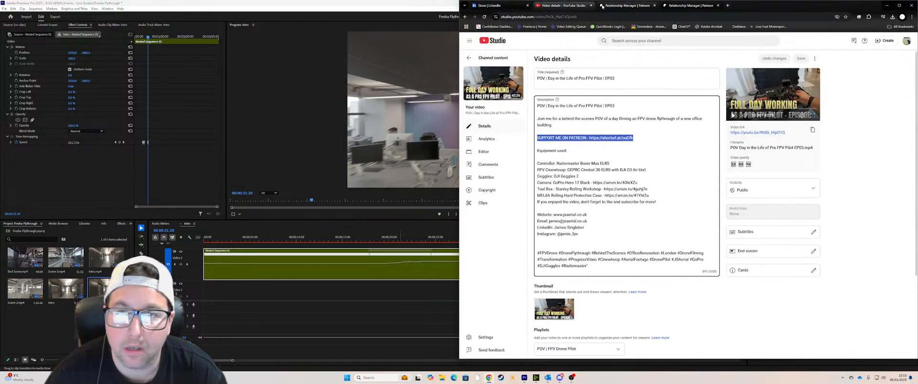
pyautogui.click(592, 7)
pyautogui.click(591, 6)
pyautogui.click(592, 6)
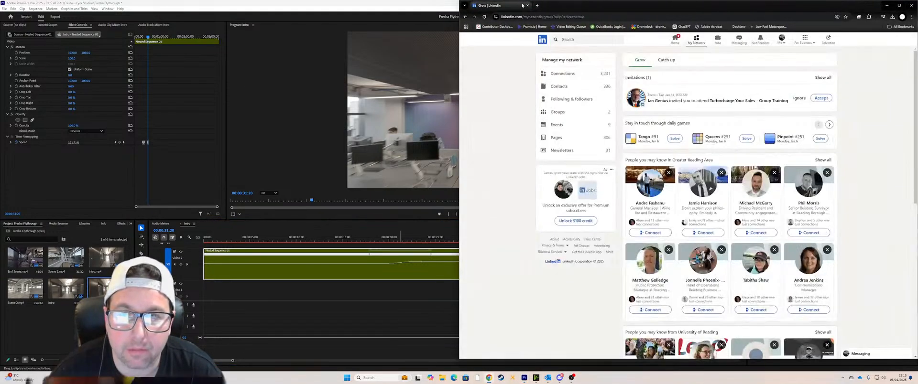
# Step: Search Google in a new tab for "Go Pro Hero 12 vs 11 specs"
pyautogui.click(536, 6)
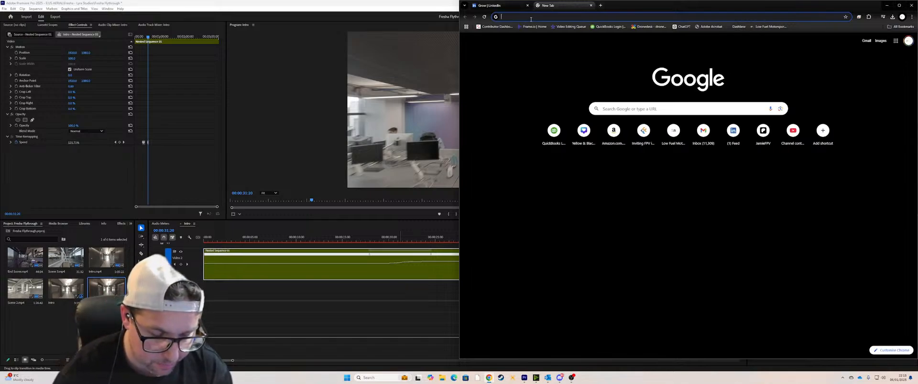
pyautogui.write('Go Pro')
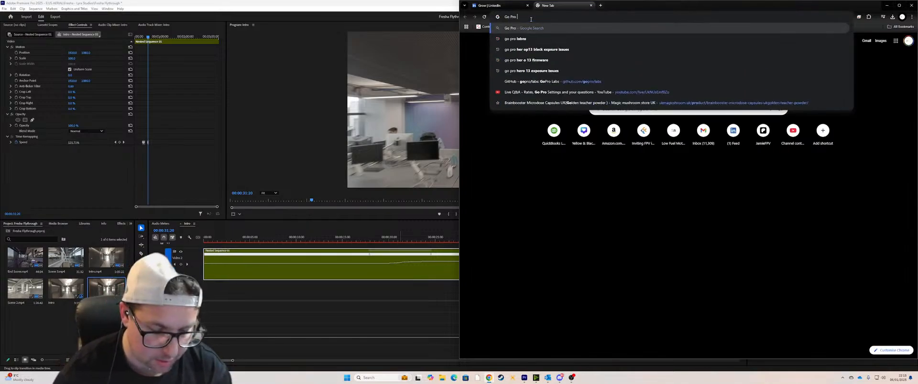
pyautogui.write(' Her 1')
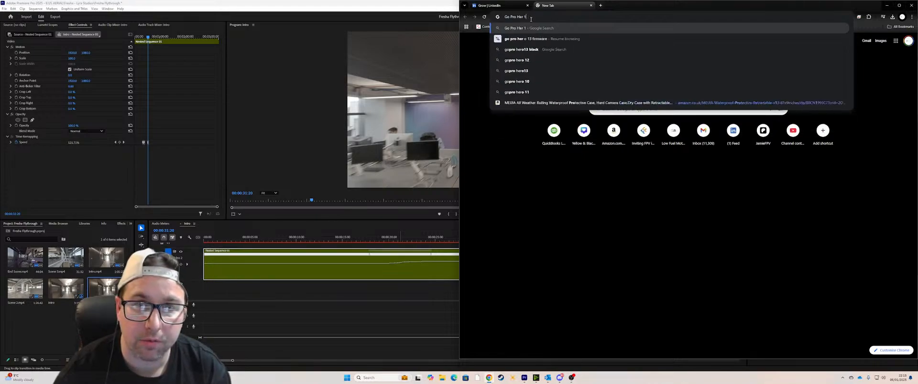
pyautogui.press('BackSpace')
pyautogui.press('BackSpace')
pyautogui.write('o')
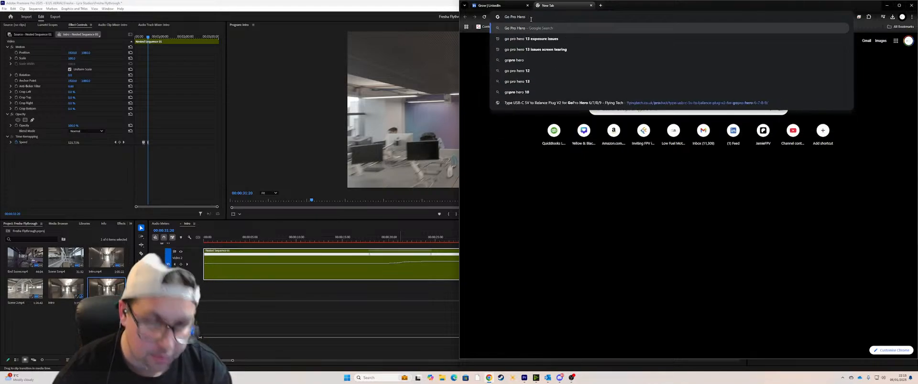
pyautogui.write(' 12')
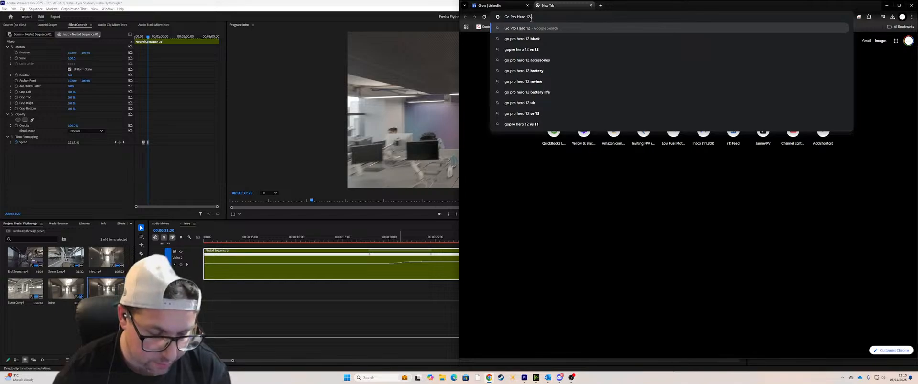
pyautogui.write(' vs 11 specs')
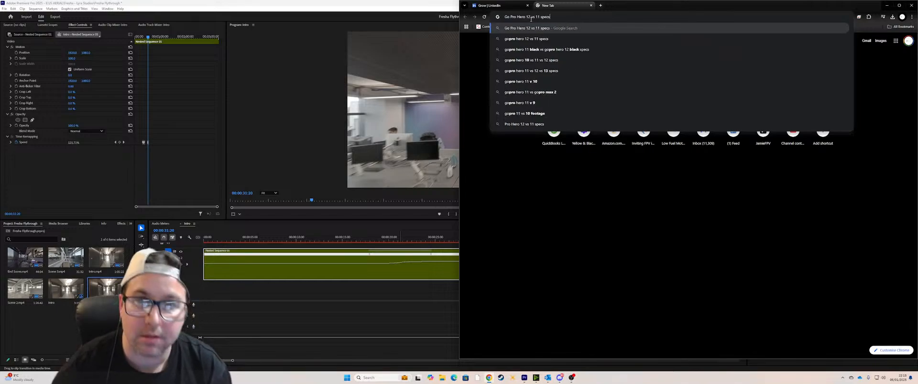
pyautogui.press('Return')
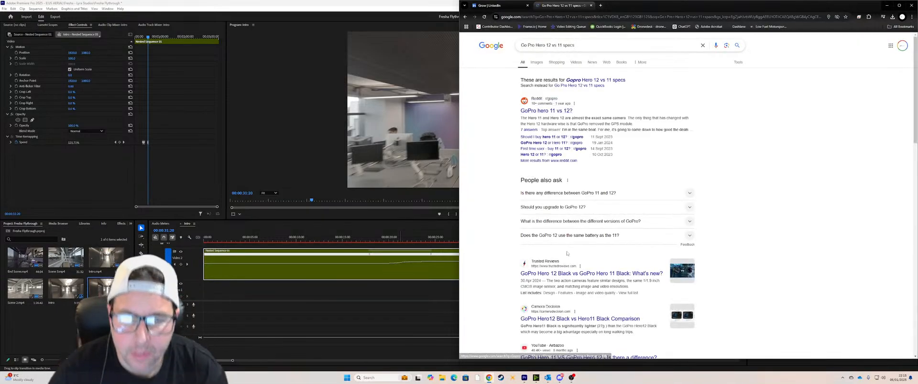
# Step: Open the Camera Decision comparison of the GoPro Hero12 Black and Hero11 Black and dismiss its pop-up
pyautogui.scroll(-2, 579, 257)
pyautogui.scroll(-2, 579, 242)
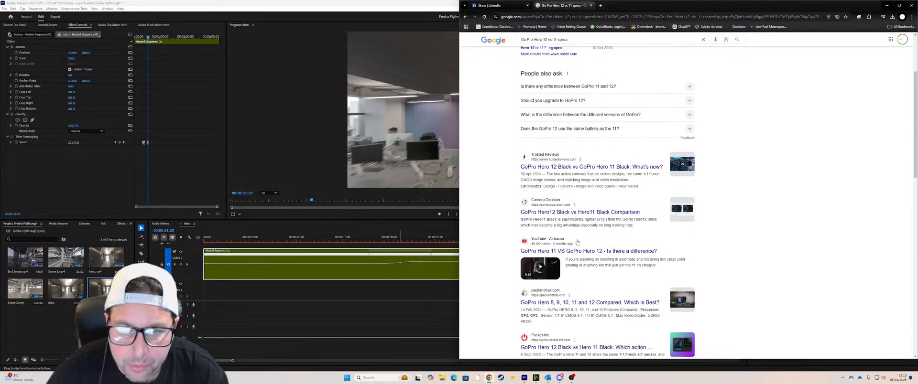
pyautogui.click(579, 214)
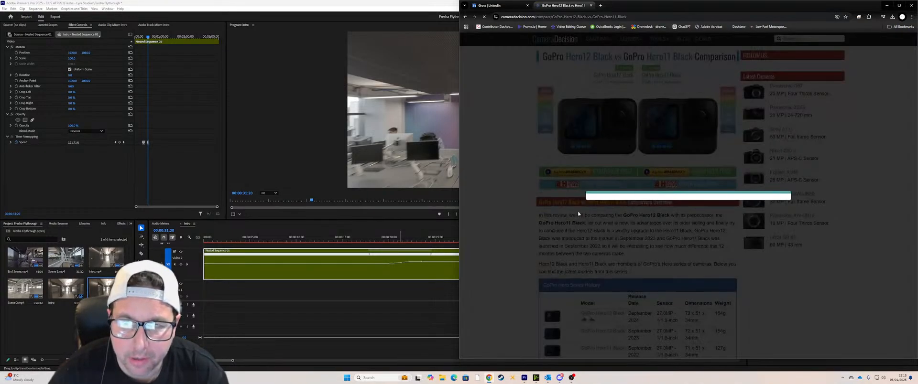
pyautogui.click(739, 245)
pyautogui.scroll(-2, 610, 266)
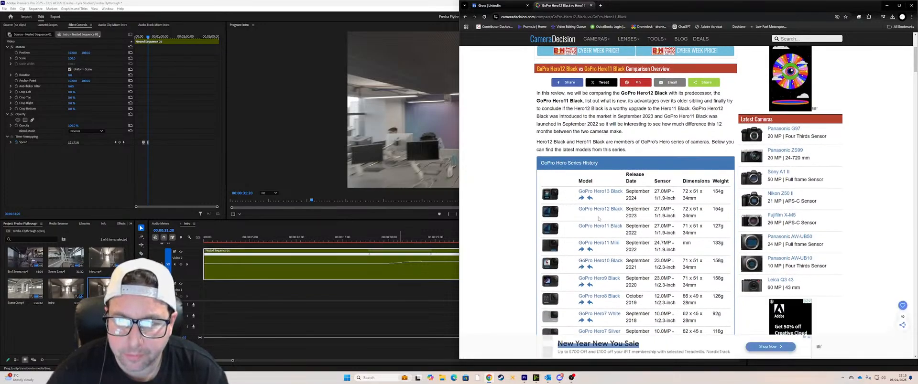
# Step: Compare the key specs of the Hero12 Black and Hero11 Black, including the ISO ranges, and return to Premiere Pro
pyautogui.scroll(-6, 593, 190)
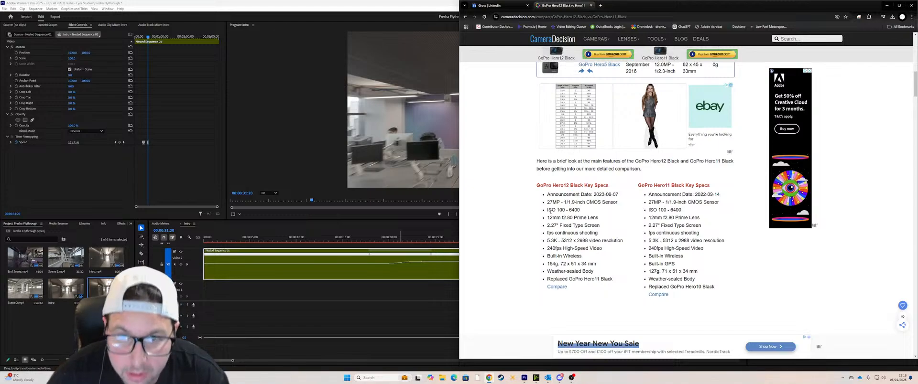
pyautogui.moveTo(550, 211); pyautogui.dragTo(685, 213)
pyautogui.click(553, 218)
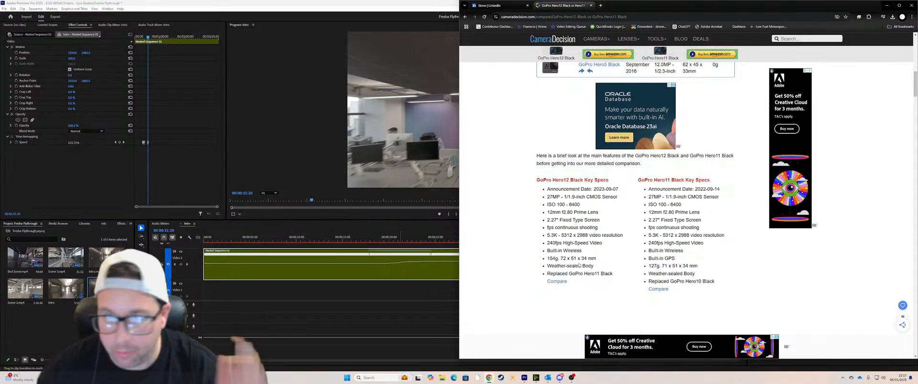
pyautogui.click(887, 6)
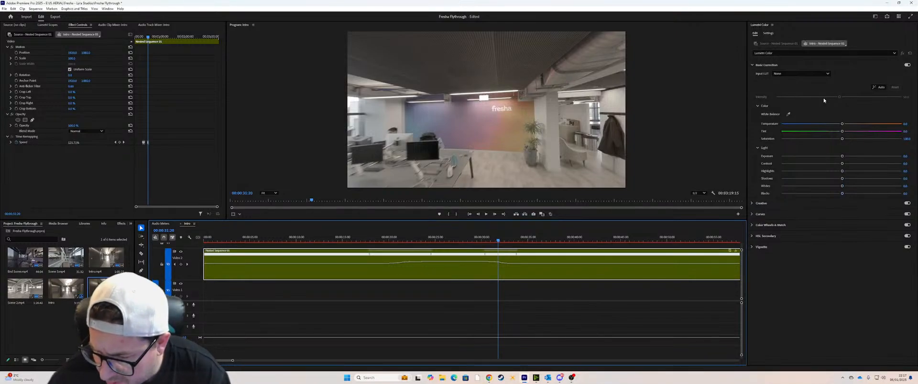
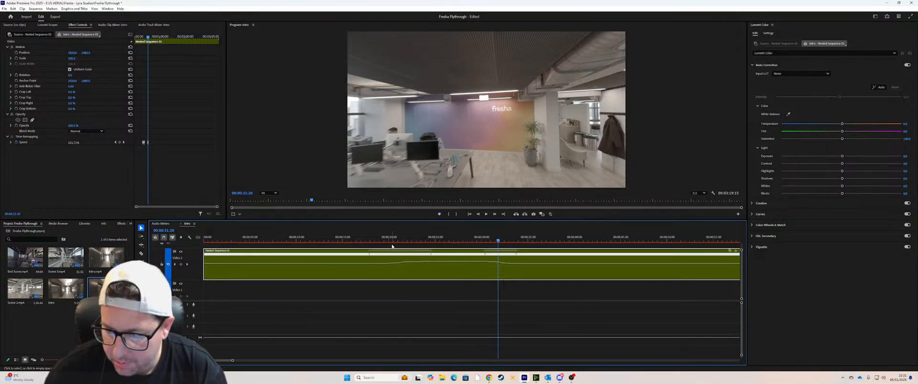
# Step: Play the nested clip onward from about 00:00:35 and add a speed keyframe at 00:00:44:02
pyautogui.moveTo(232, 361); pyautogui.dragTo(274, 361)
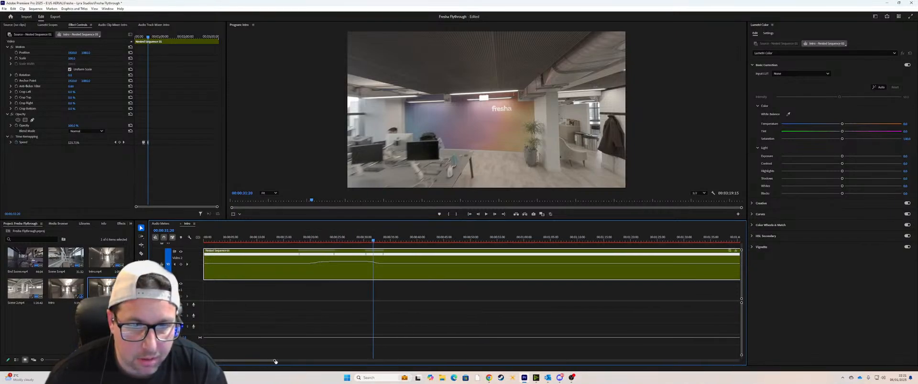
pyautogui.moveTo(385, 238); pyautogui.dragTo(390, 239)
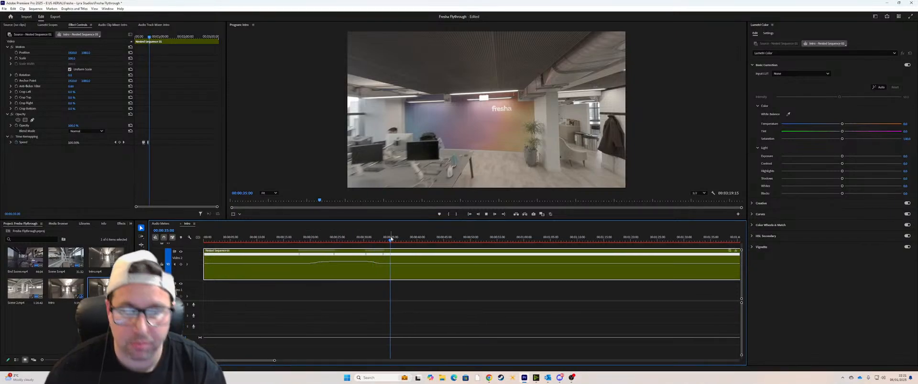
pyautogui.press('space')
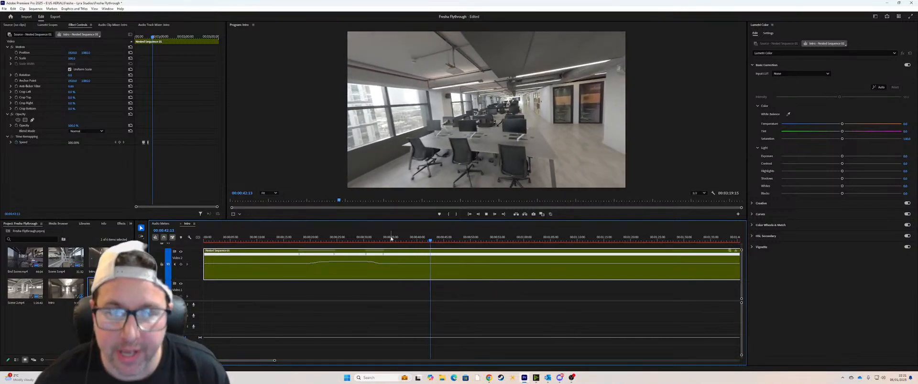
pyautogui.press('space')
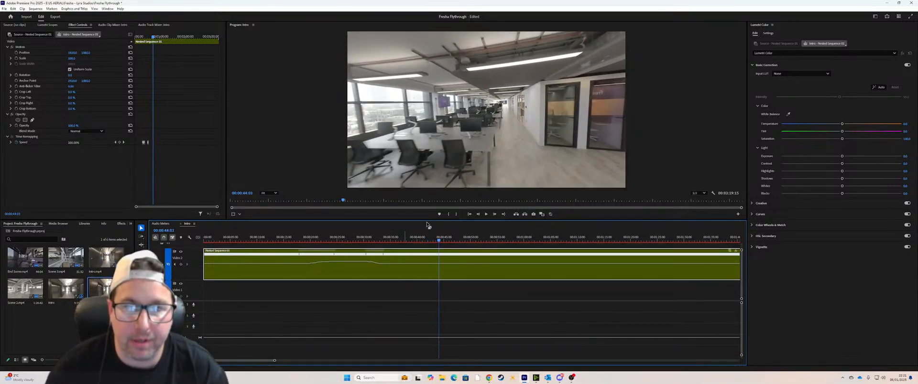
pyautogui.keyDown('ctrl'); pyautogui.click(438, 262); pyautogui.keyUp('ctrl')
# Step: Add a closing speed keyframe near 00:00:56, raise the speed between the two keyframes, and ease both ends of the ramp
pyautogui.moveTo(438, 241); pyautogui.dragTo(503, 232)
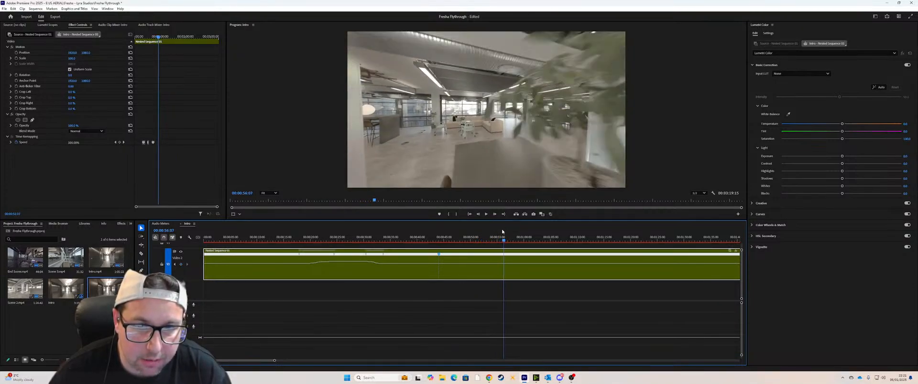
pyautogui.moveTo(475, 265); pyautogui.dragTo(462, 254)
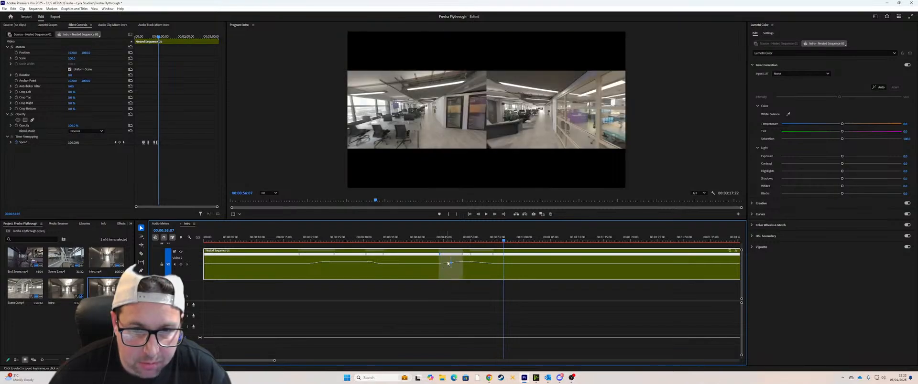
pyautogui.click(473, 259)
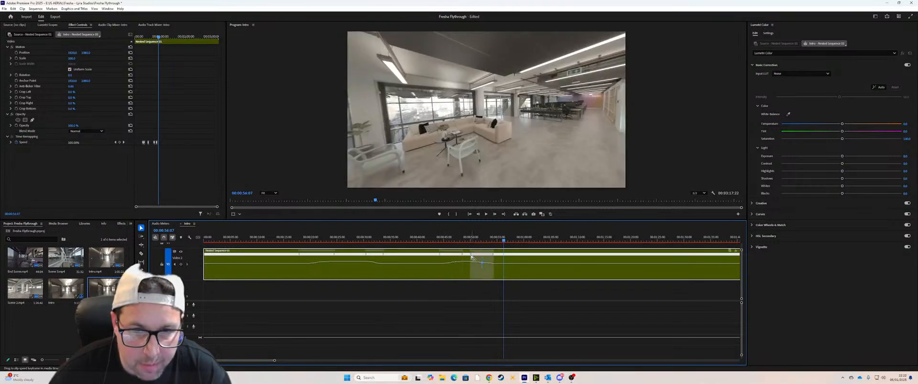
# Step: Play back the second speed ramp from about 00:00:42 and raise its middle section to a faster speed
pyautogui.click(431, 239)
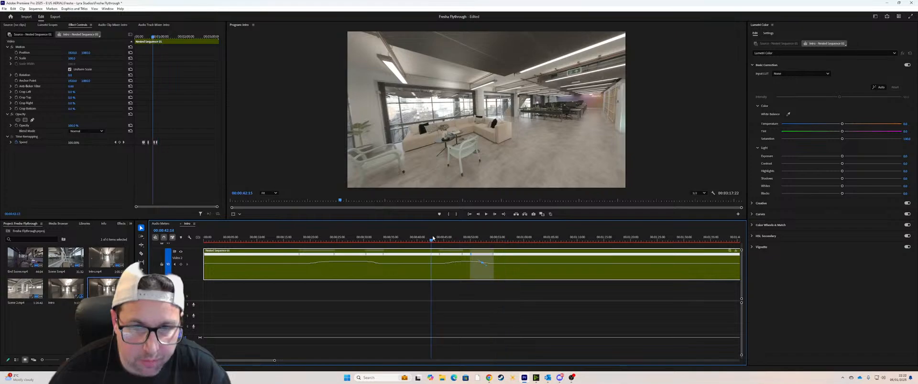
pyautogui.press('space')
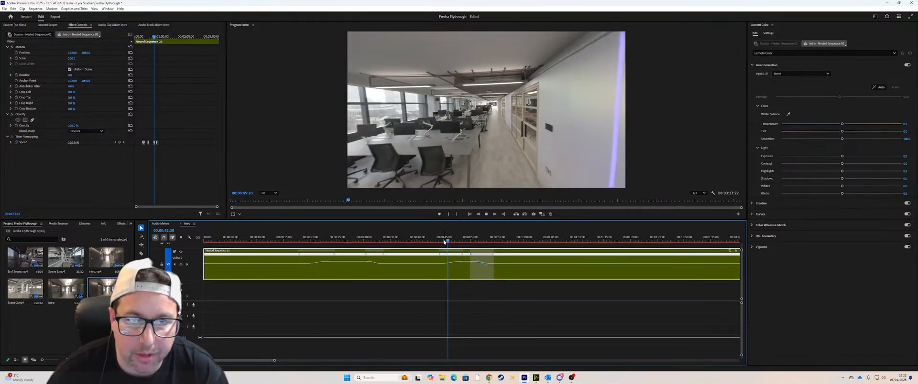
pyautogui.press('space')
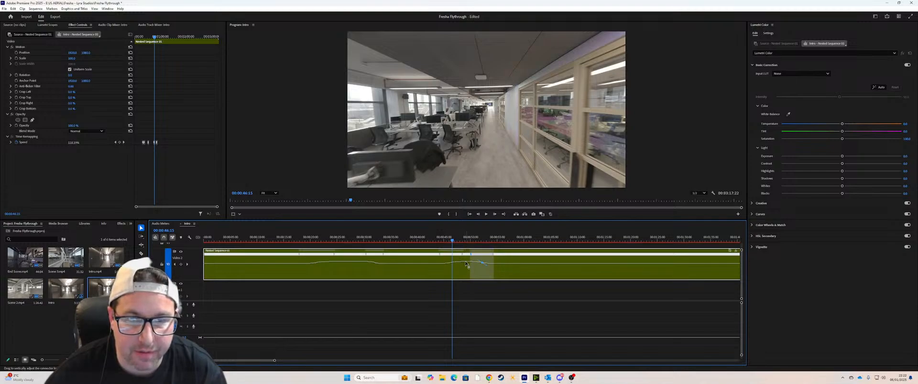
pyautogui.click(440, 240)
pyautogui.press('space')
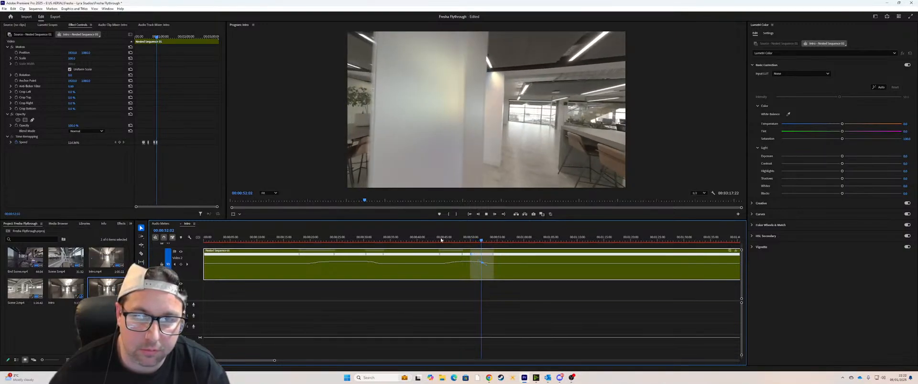
pyautogui.press('space')
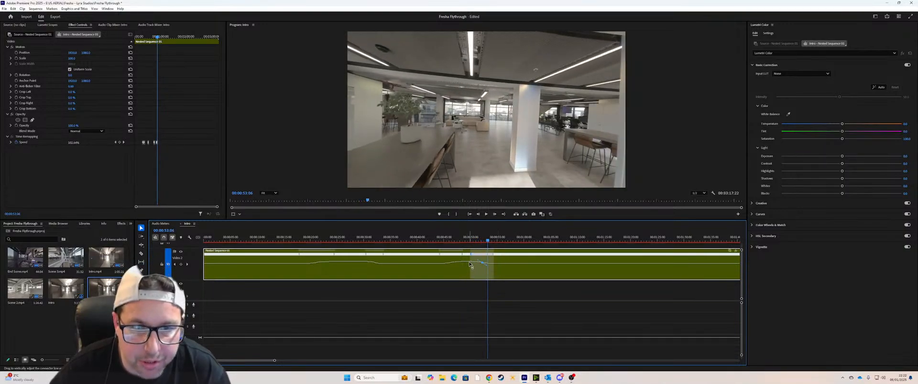
pyautogui.moveTo(469, 264); pyautogui.dragTo(470, 260)
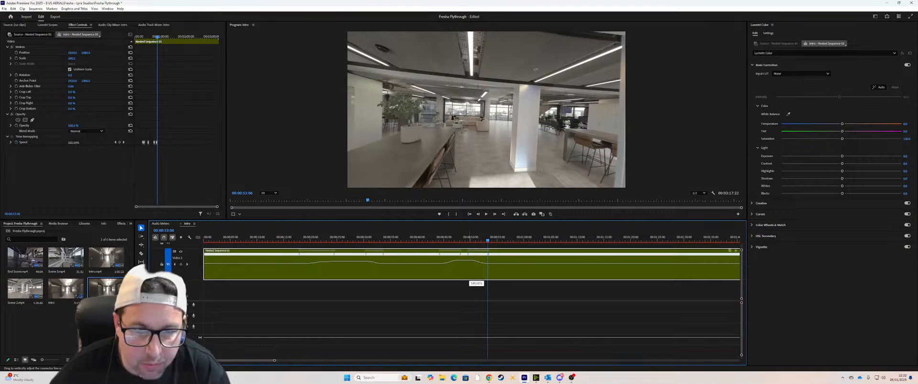
pyautogui.moveTo(469, 260); pyautogui.dragTo(469, 259)
# Step: Review the second ramp from about 00:00:44 and move its closing speed keyframe later to extend the fast section
pyautogui.click(439, 241)
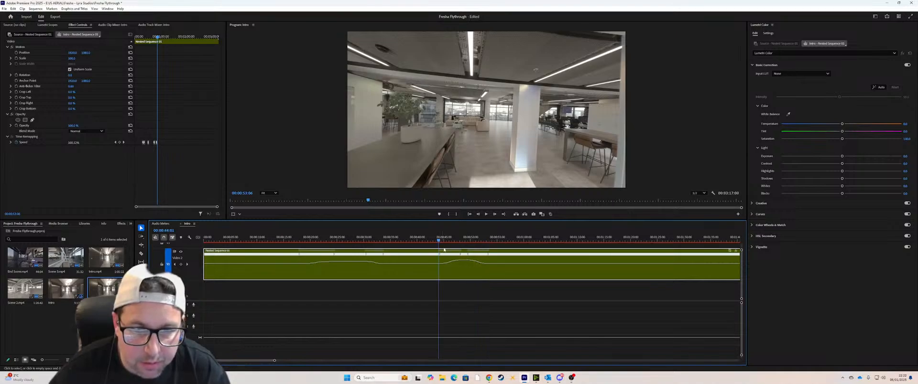
pyautogui.press('space')
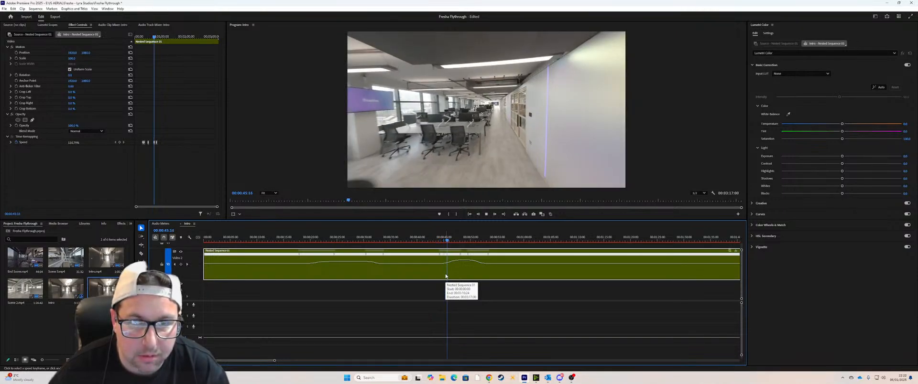
pyautogui.press('space')
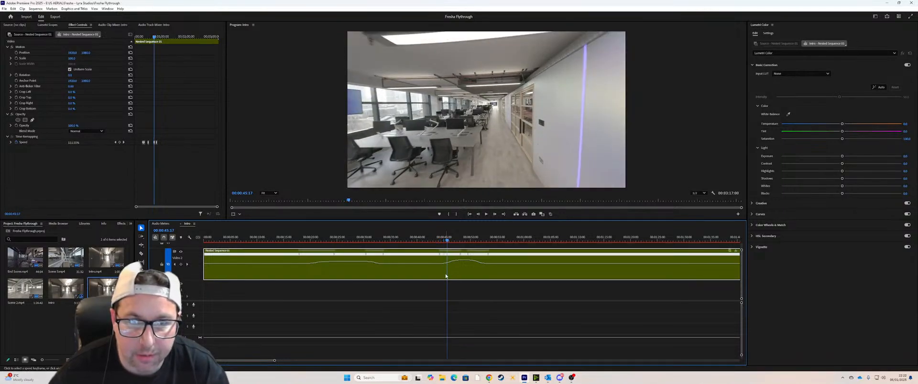
pyautogui.click(439, 240)
pyautogui.press('space')
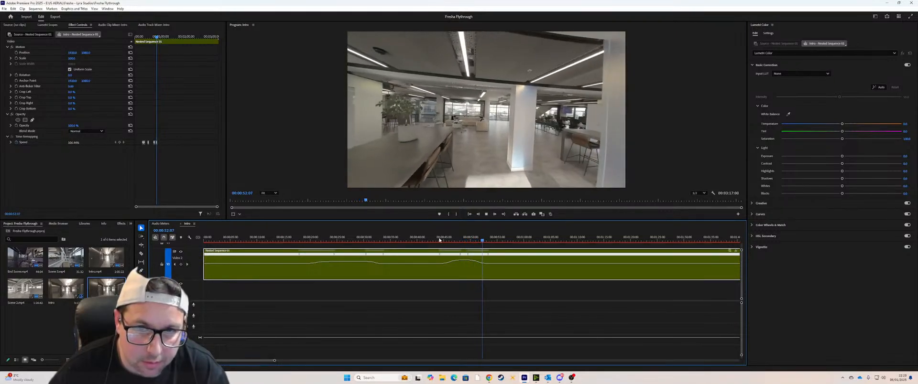
pyautogui.press('space')
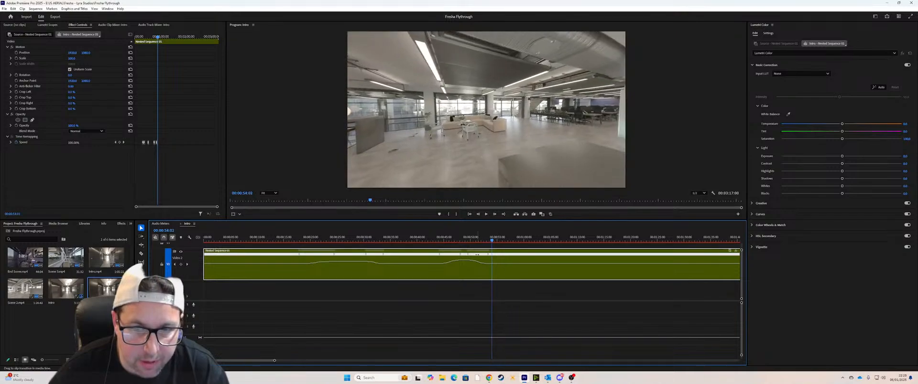
pyautogui.click(467, 239)
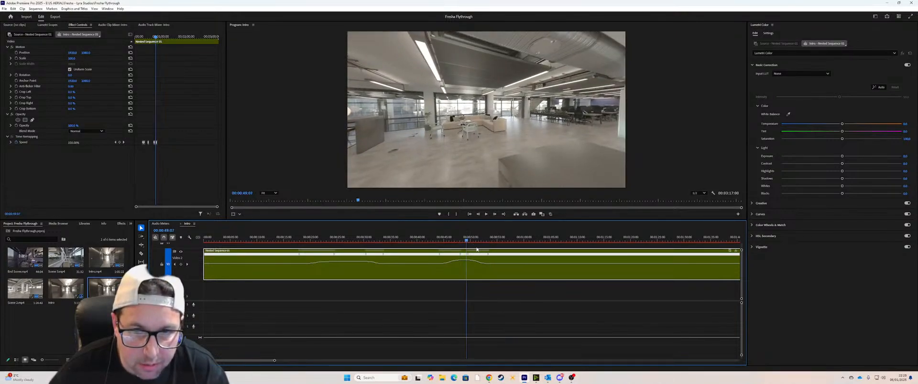
pyautogui.moveTo(489, 255)
pyautogui.mouseDown()
pyautogui.moveTo(503, 255)
pyautogui.moveTo(476, 256)
pyautogui.mouseUp()
# Step: Play back the extended ramp from about 00:00:43 and save the project
pyautogui.click(433, 239)
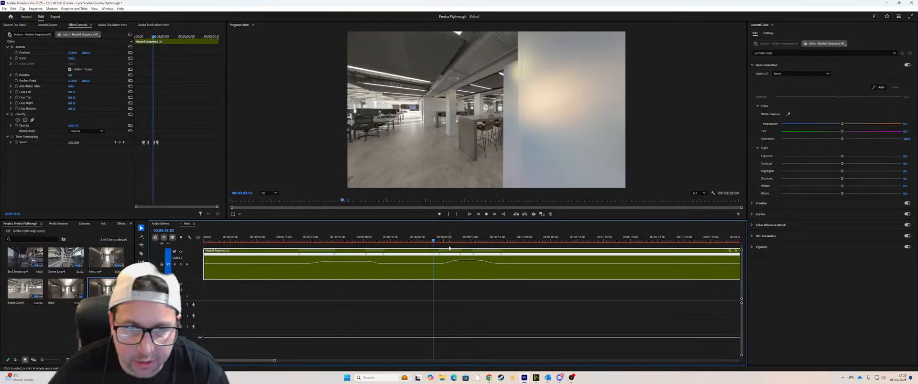
pyautogui.press('space')
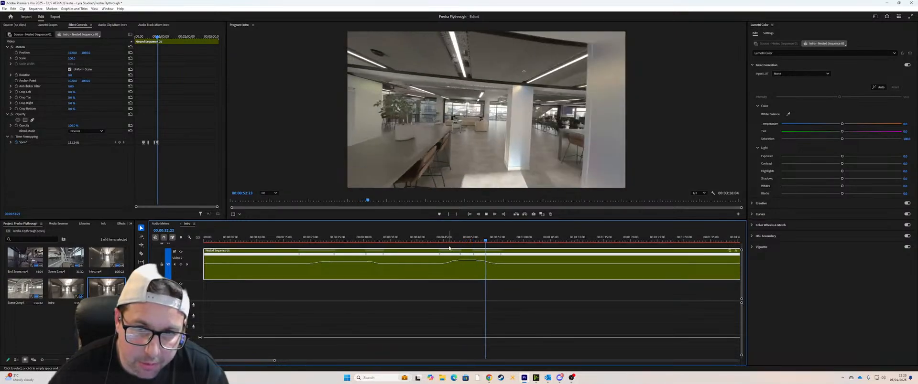
pyautogui.hotkey('ctrl', 's')
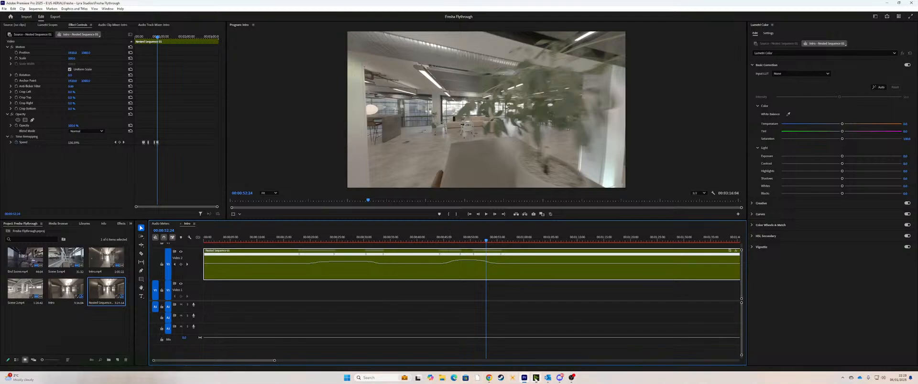
# Step: Switch to NVIDIA Broadcast, set the camera source to USB Video Device, and return to Premiere Pro
pyautogui.click(536, 378)
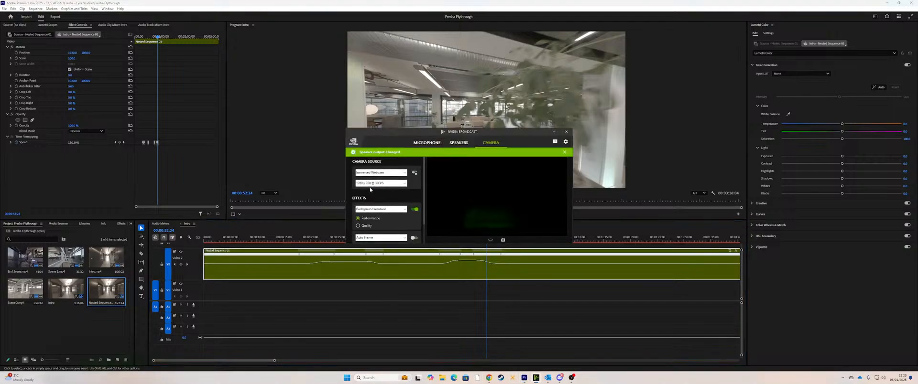
pyautogui.click(378, 175)
pyautogui.click(378, 181)
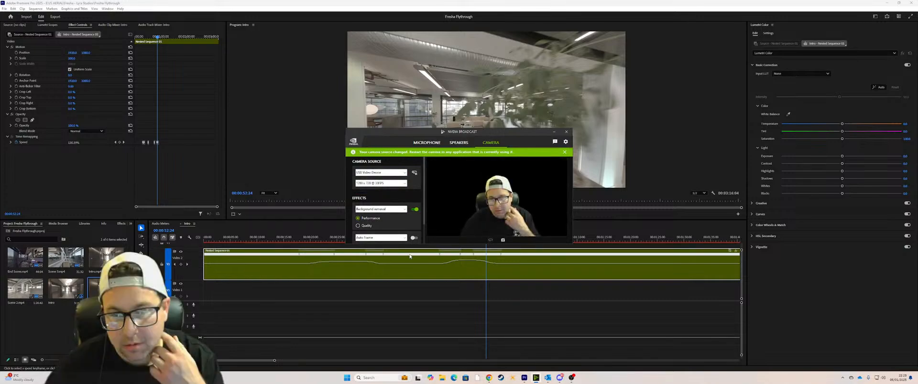
pyautogui.click(554, 132)
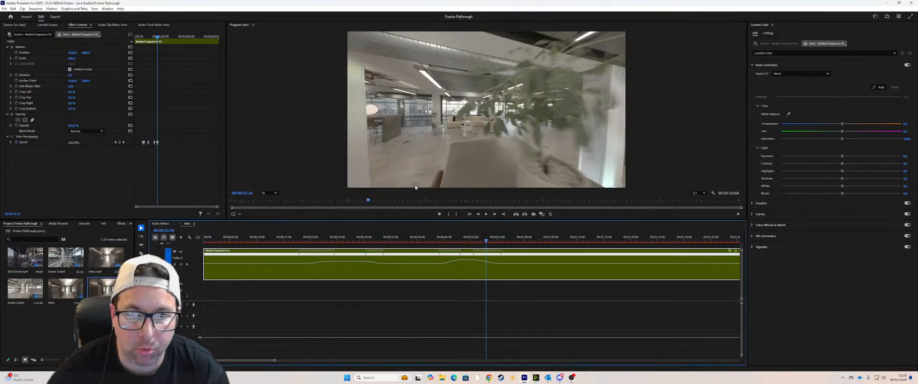
# Step: Play on past the second ramp and add a speed keyframe at 00:01:02:17, before the glass meeting rooms
pyautogui.click(436, 239)
pyautogui.press('space')
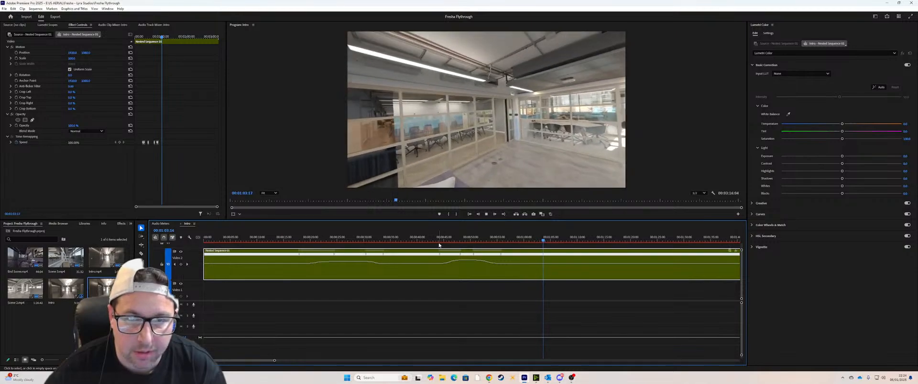
pyautogui.press('space')
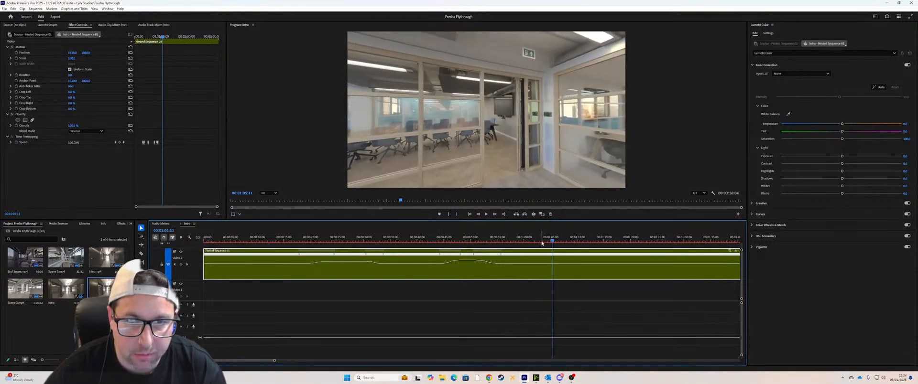
pyautogui.moveTo(553, 241); pyautogui.dragTo(538, 244)
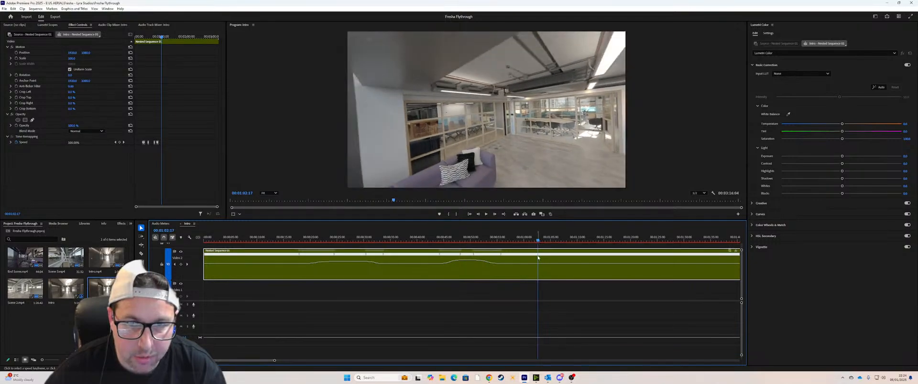
pyautogui.keyDown('ctrl'); pyautogui.click(538, 267); pyautogui.keyUp('ctrl')
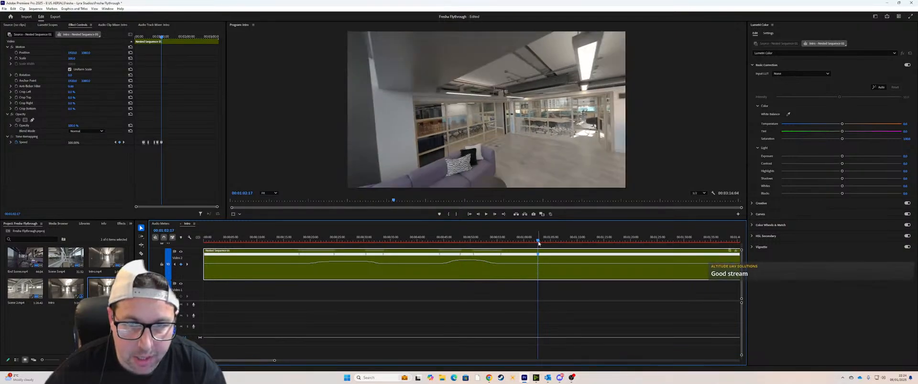
# Step: Add a second speed keyframe near 00:01:08 in the meeting room and raise the speed between the two keyframes
pyautogui.moveTo(539, 243); pyautogui.dragTo(547, 241)
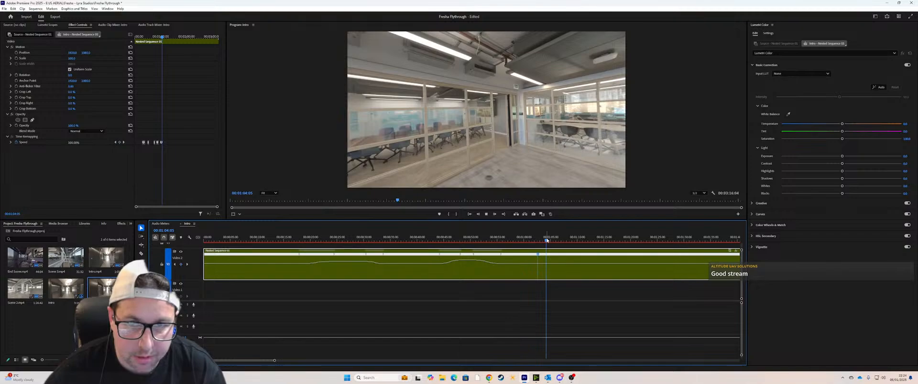
pyautogui.press('space')
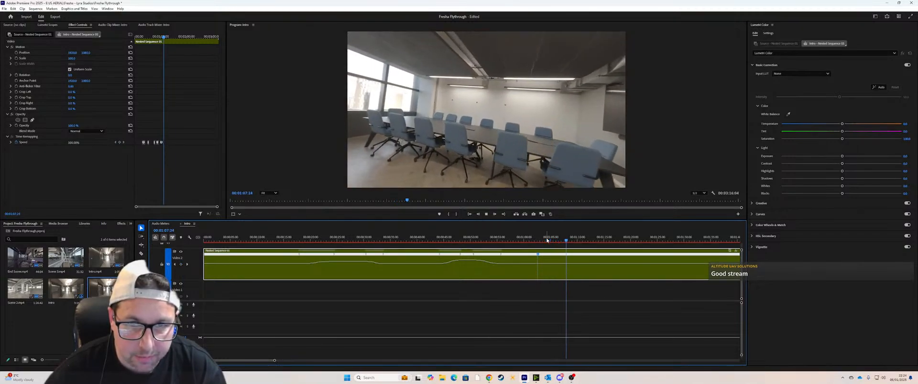
pyautogui.press('space')
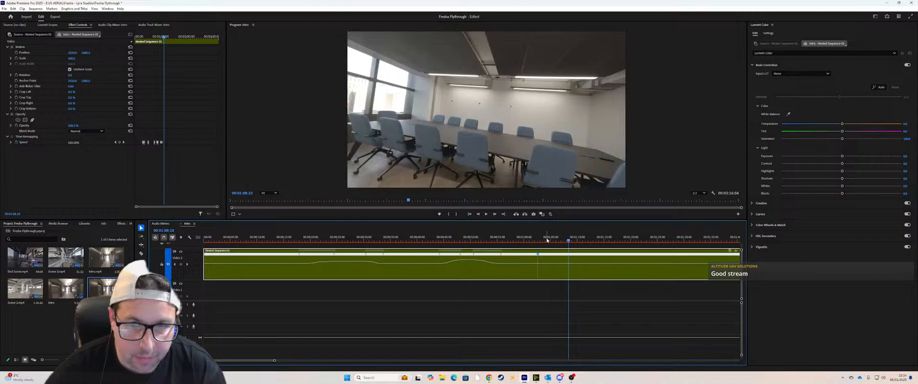
pyautogui.keyDown('ctrl'); pyautogui.click(566, 263); pyautogui.keyUp('ctrl')
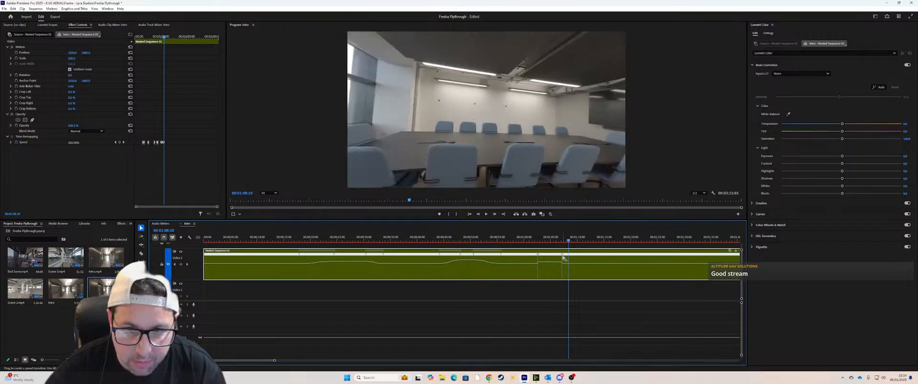
# Step: Split the third ramp's opening and closing speed keyframes into gradual transitions and smooth their curves
pyautogui.moveTo(563, 258); pyautogui.dragTo(531, 257)
pyautogui.hotkey('ctrl', 'z')
pyautogui.click(531, 255)
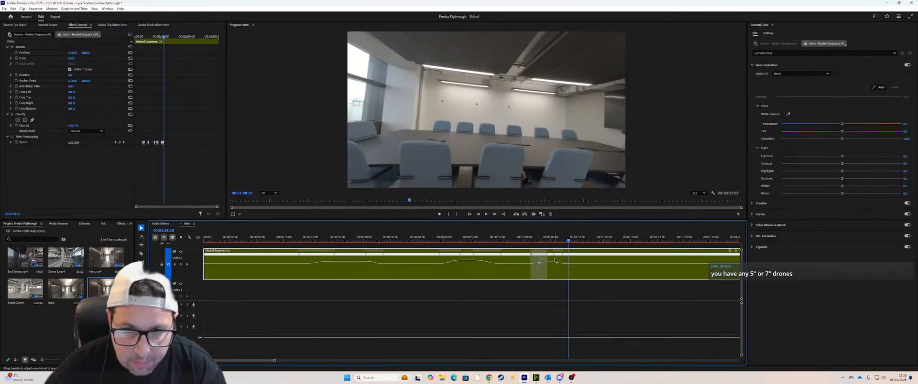
pyautogui.click(554, 255)
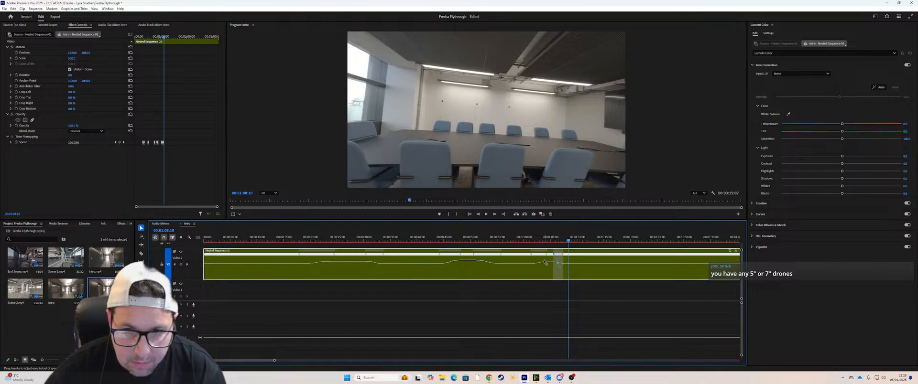
# Step: Play back the third speed ramp from 00:01:00:22 into the meeting room and save the project
pyautogui.click(527, 240)
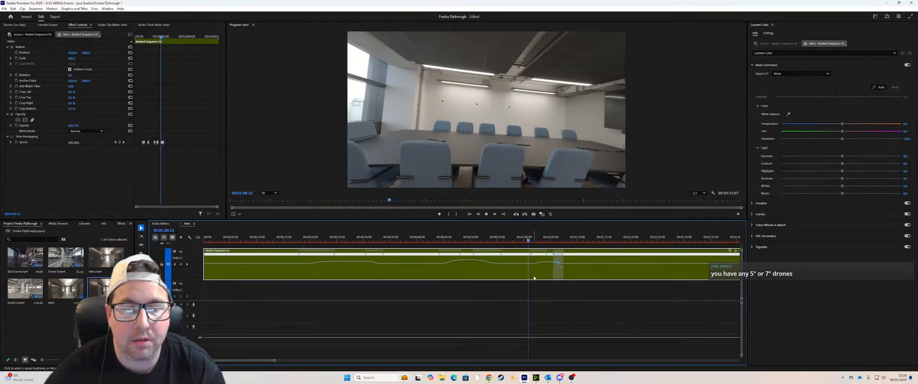
pyautogui.press('space')
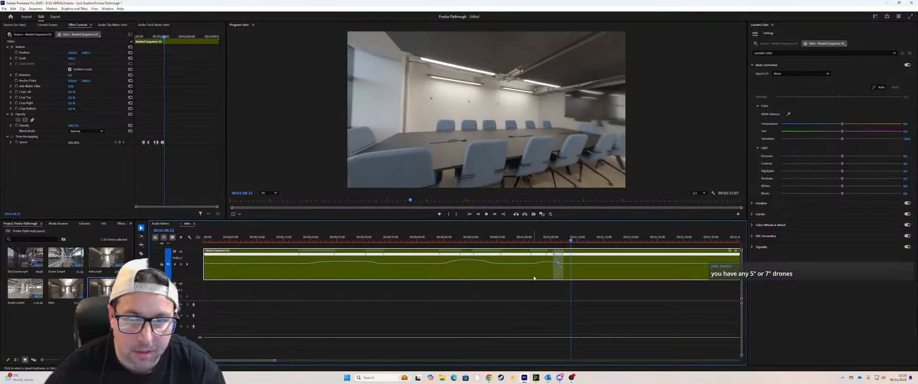
pyautogui.press('space')
pyautogui.hotkey('ctrl', 's')
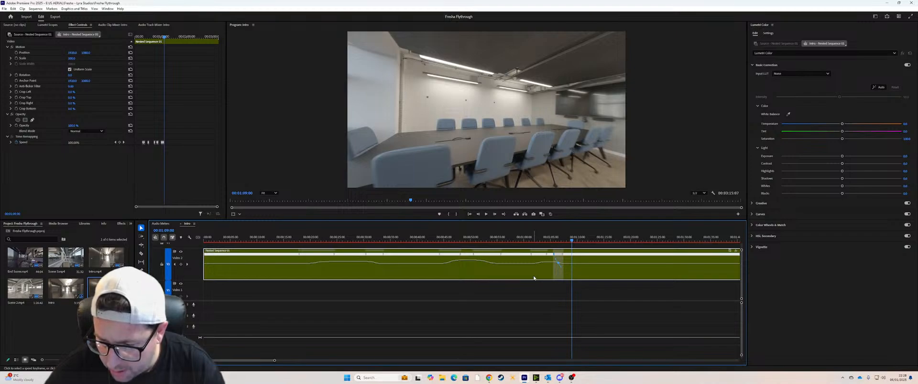
# Step: Switch to Chrome, search Google for "Go Pro her o 4k", open GoPro's HERO product page and centre the browser window
pyautogui.click(489, 377)
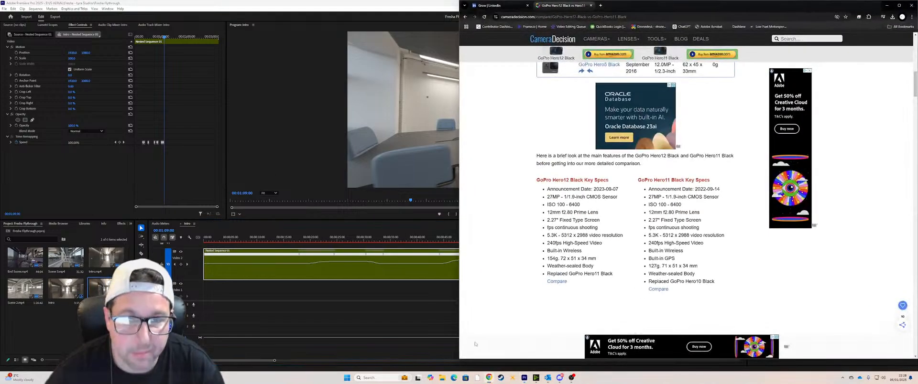
pyautogui.click(564, 17)
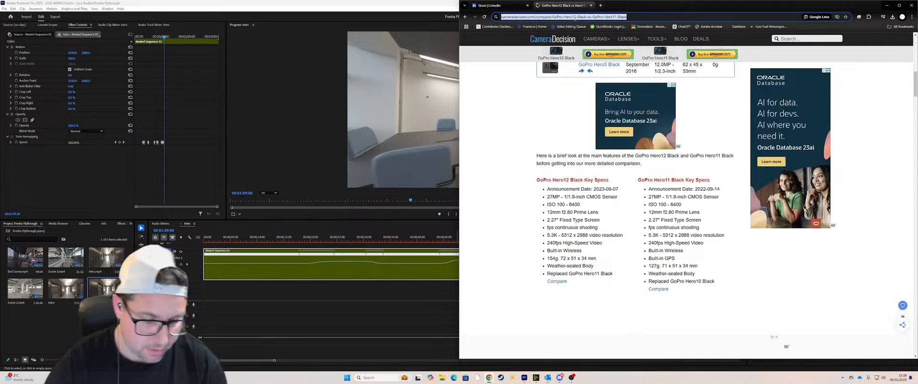
pyautogui.write('Go Pro he')
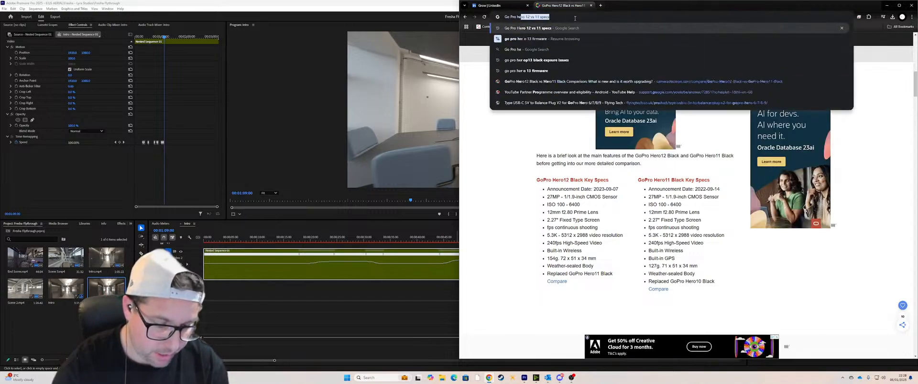
pyautogui.write('r o 4k')
pyautogui.press('Return')
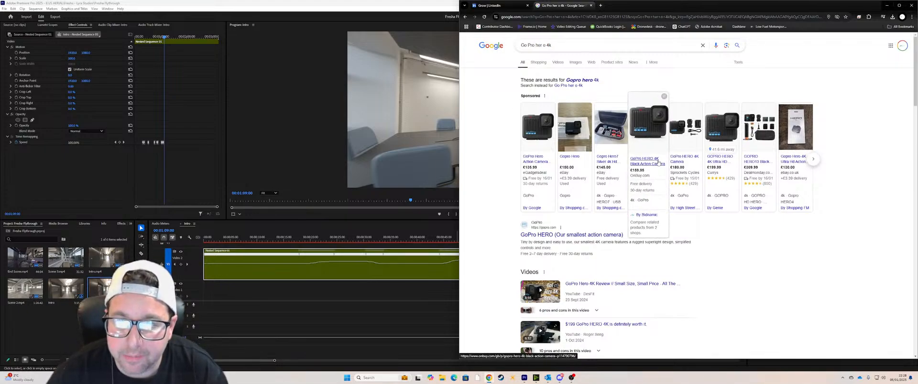
pyautogui.click(552, 236)
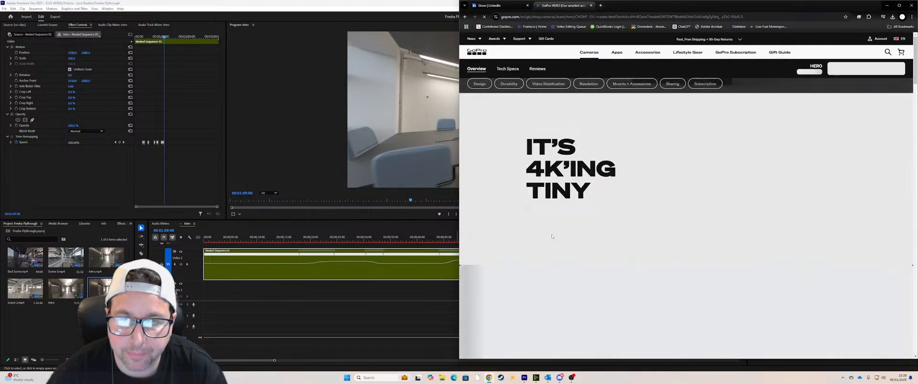
pyautogui.moveTo(679, 6); pyautogui.dragTo(481, 5)
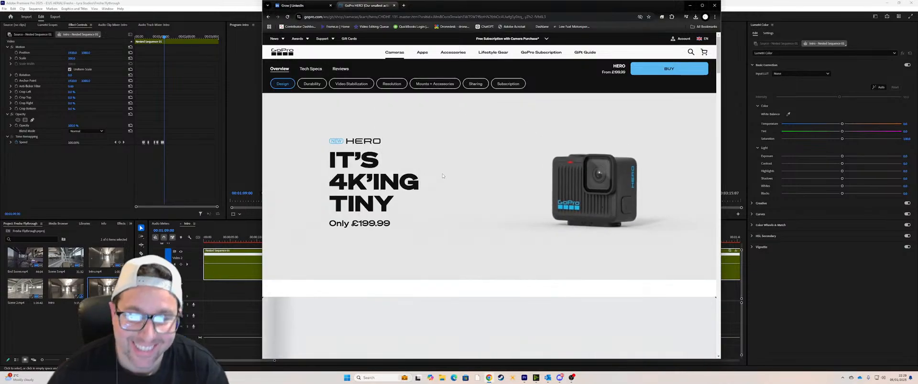
# Step: Examine the HERO page's design section through 3 Easy Modes, highlighting the photo resolution in the video and photo specs
pyautogui.scroll(-6, 439, 180)
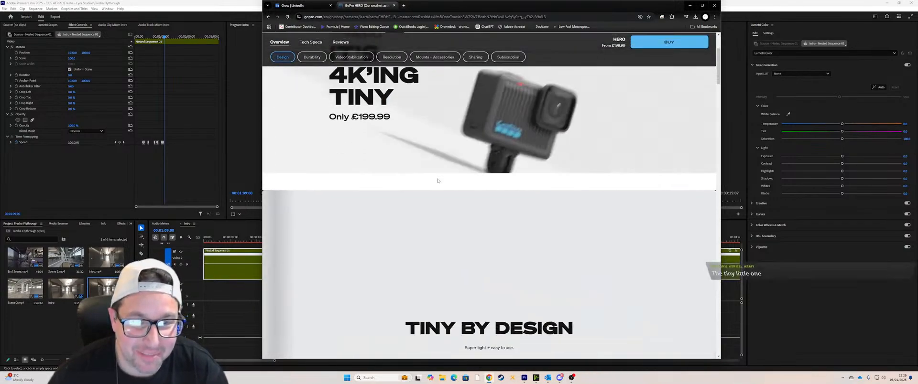
pyautogui.scroll(-2, 438, 181)
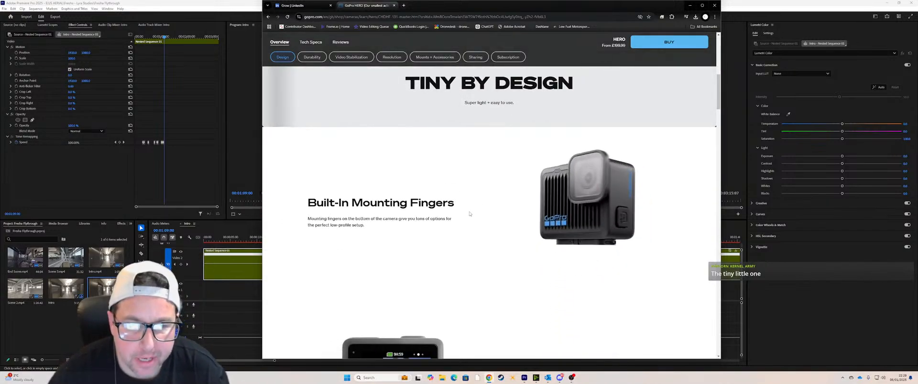
pyautogui.scroll(-2, 468, 213)
pyautogui.scroll(1, 468, 214)
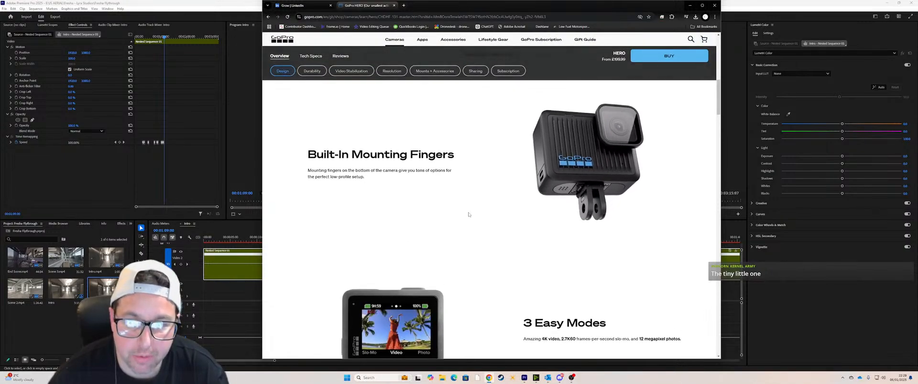
pyautogui.scroll(-1, 469, 215)
pyautogui.scroll(-1, 469, 213)
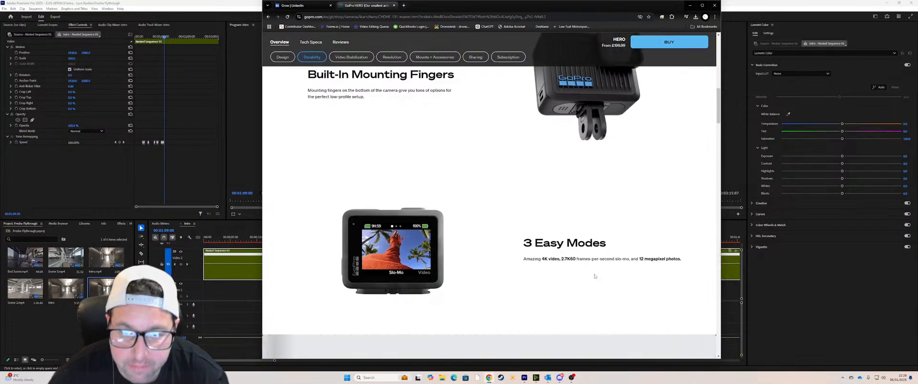
pyautogui.scroll(-2, 543, 268)
pyautogui.scroll(-3, 543, 268)
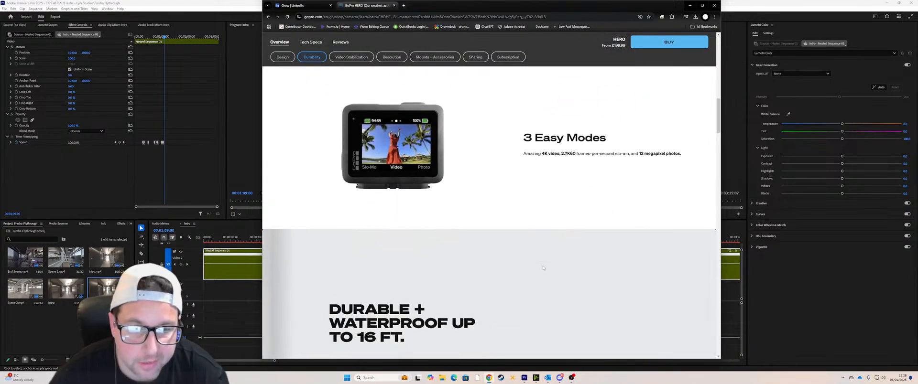
pyautogui.moveTo(639, 126); pyautogui.dragTo(683, 126)
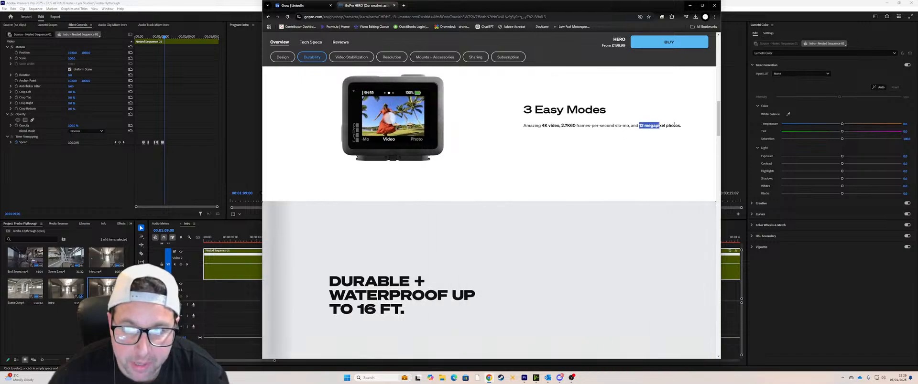
# Step: Read through the durability, battery, video stabilization, resolution and mounts sections of the HERO page
pyautogui.scroll(-3, 503, 270)
pyautogui.scroll(-2, 503, 269)
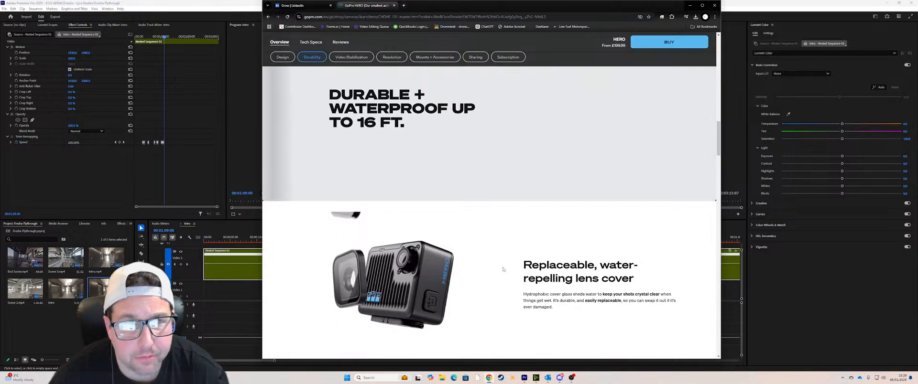
pyautogui.scroll(-1, 503, 269)
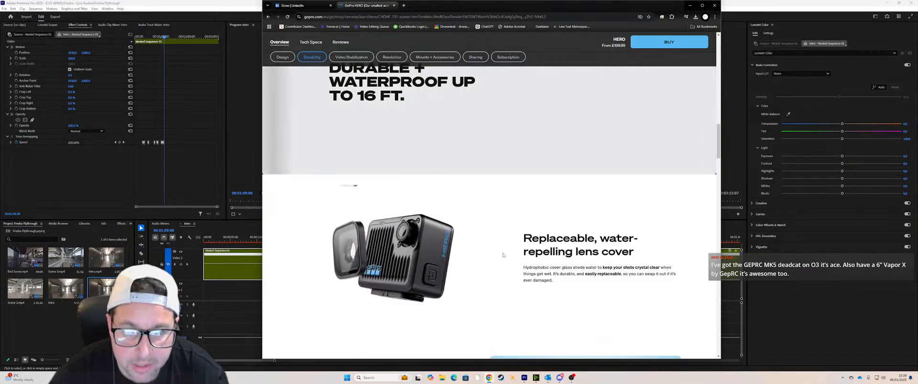
pyautogui.scroll(-3, 503, 255)
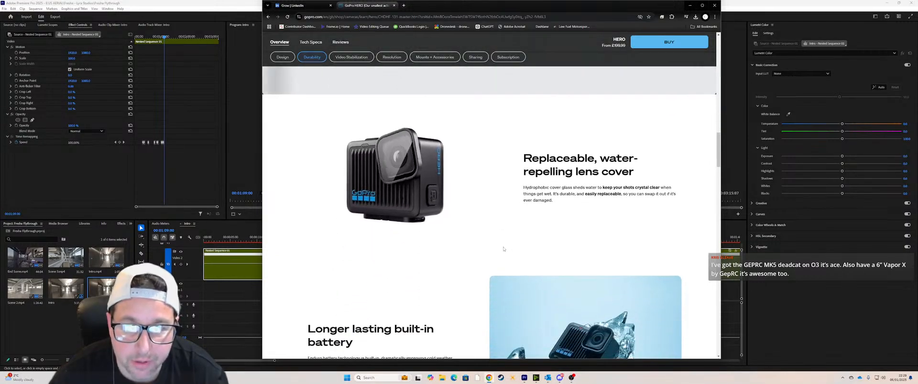
pyautogui.scroll(-5, 488, 195)
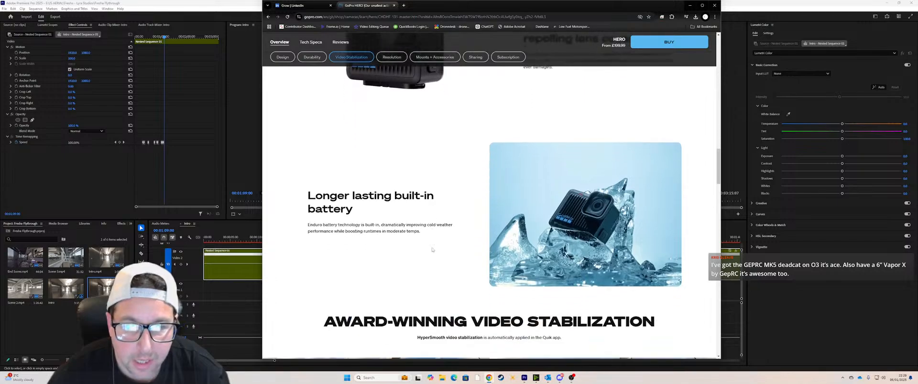
pyautogui.scroll(-8, 352, 211)
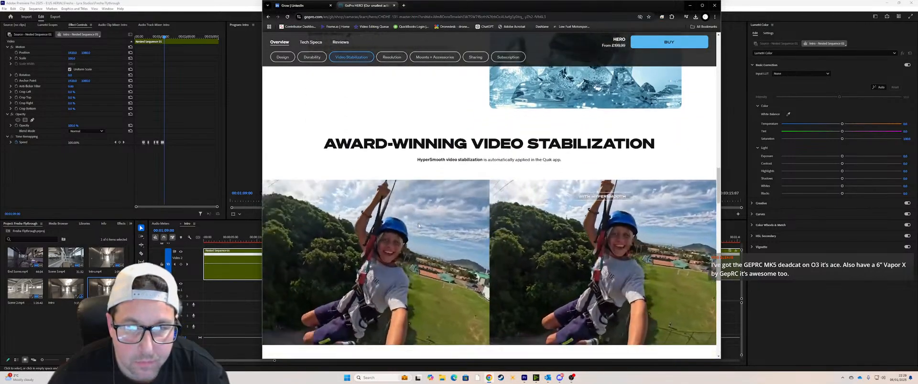
pyautogui.scroll(-10, 419, 226)
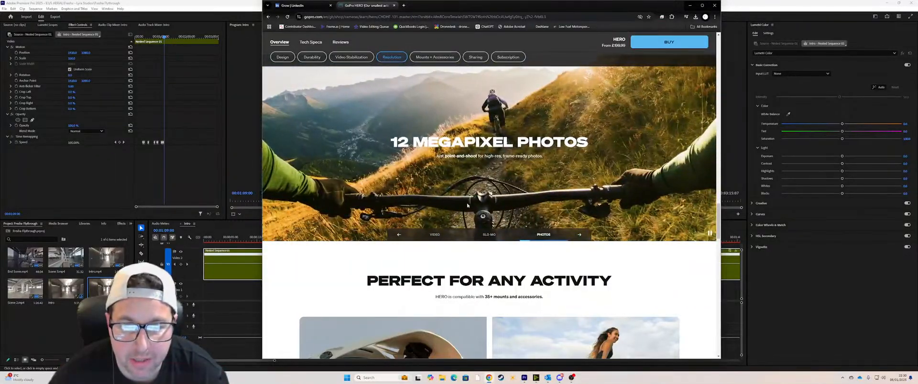
pyautogui.scroll(-4, 482, 237)
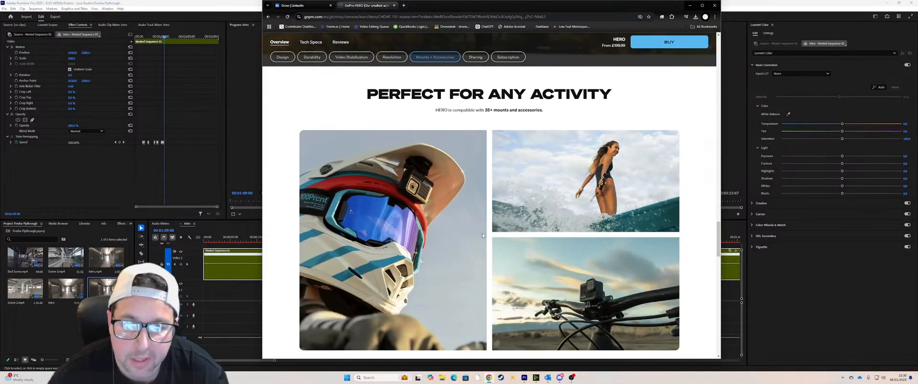
# Step: Go back to the start of the HERO page, check its Resolution section, and minimise Chrome to return to Premiere Pro
pyautogui.scroll(1, 482, 236)
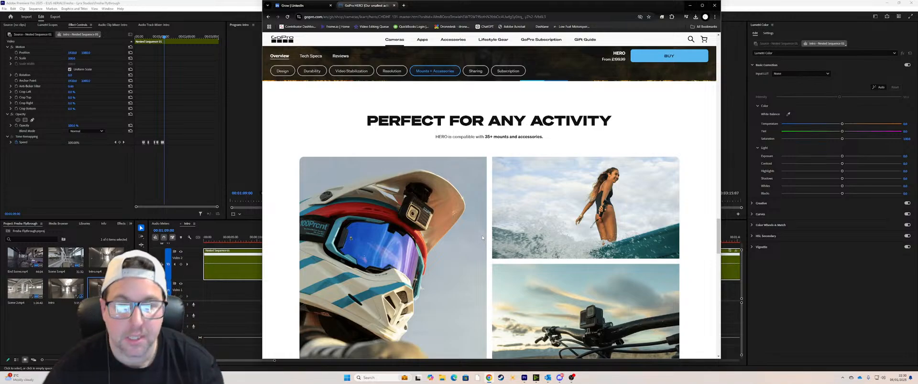
pyautogui.scroll(15, 482, 237)
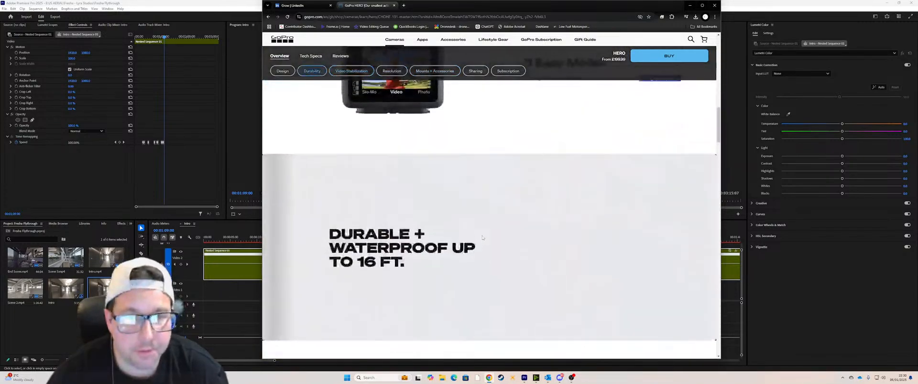
pyautogui.scroll(10, 481, 237)
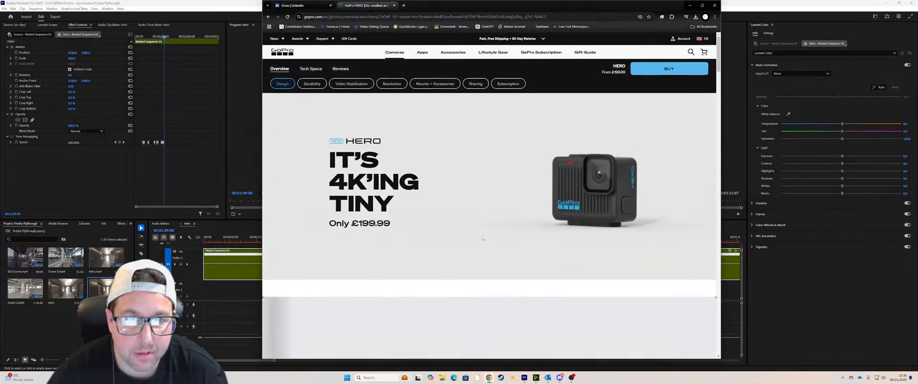
pyautogui.click(390, 84)
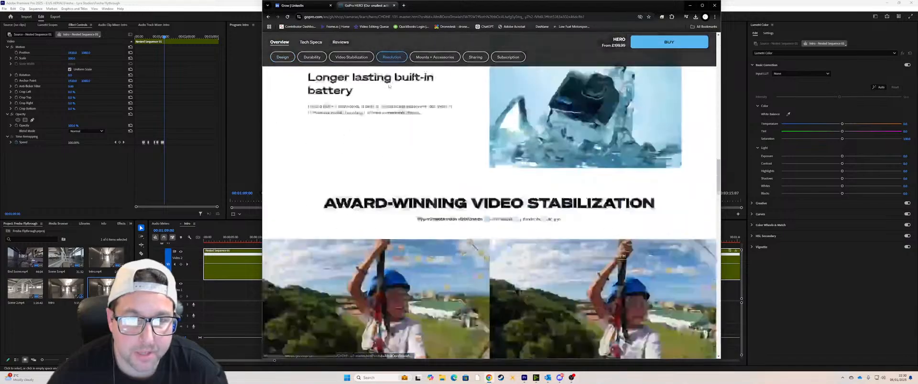
pyautogui.scroll(-3, 485, 196)
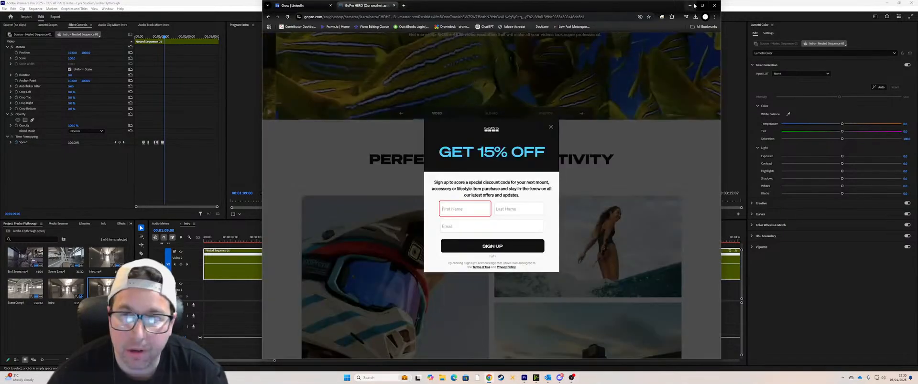
pyautogui.click(689, 5)
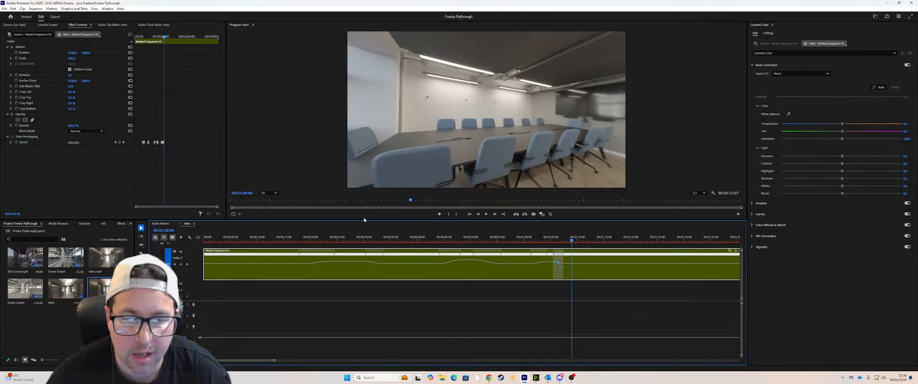
# Step: Review the third ramp from 00:01:01 through the meeting room and park the playhead at 00:01:13:07, facing the glass partition
pyautogui.click(530, 241)
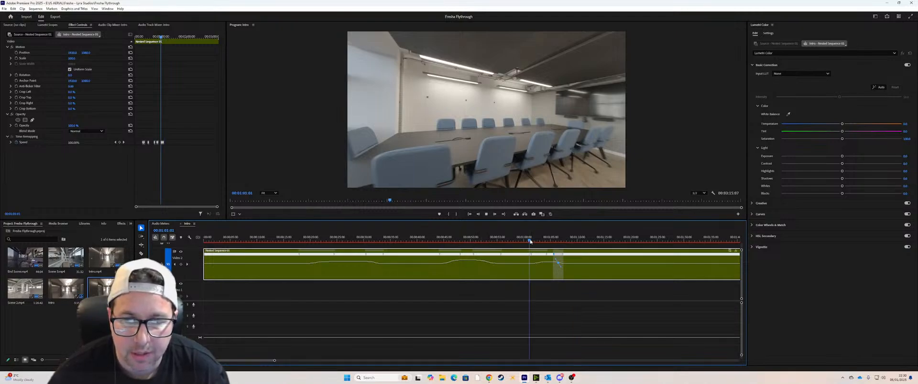
pyautogui.press('space')
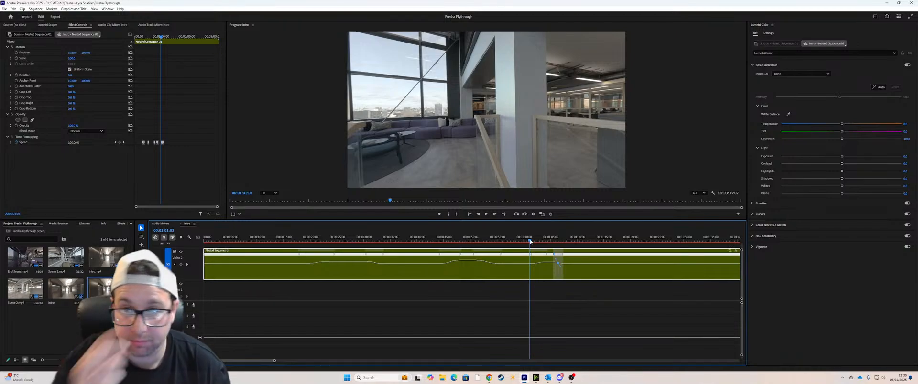
pyautogui.press('space')
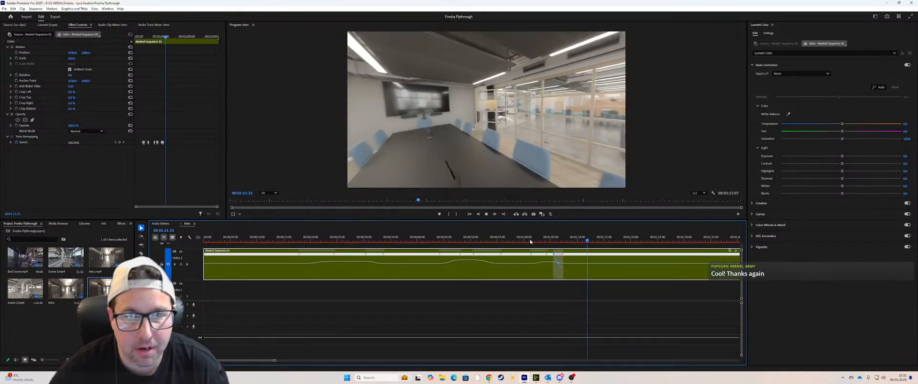
pyautogui.press('space')
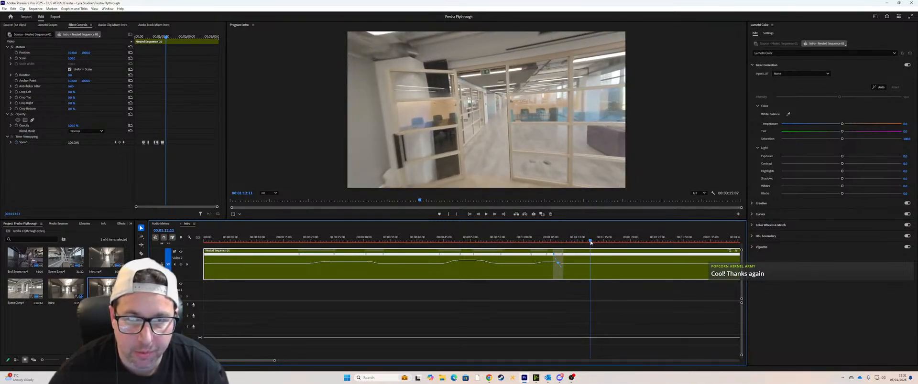
pyautogui.moveTo(590, 243); pyautogui.dragTo(589, 243)
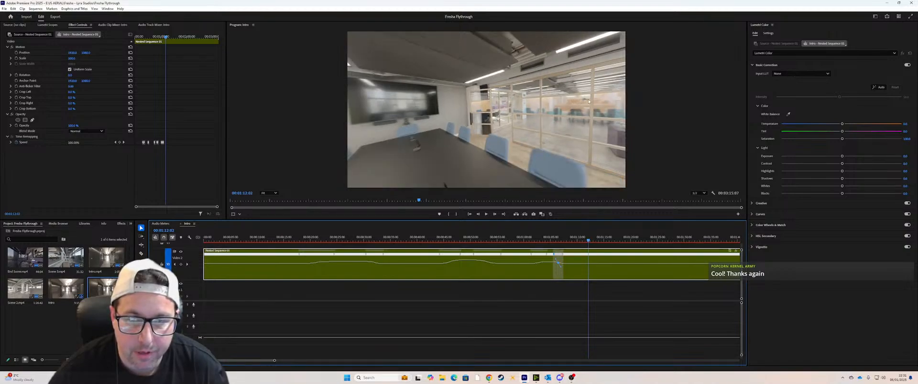
pyautogui.press('space')
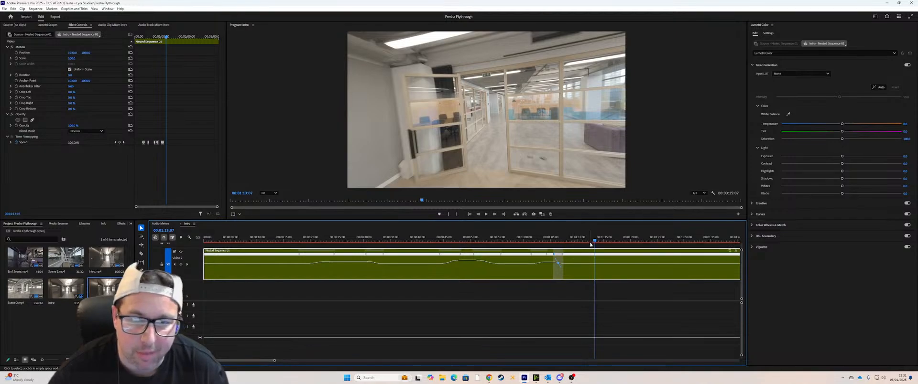
pyautogui.moveTo(592, 242); pyautogui.dragTo(595, 242)
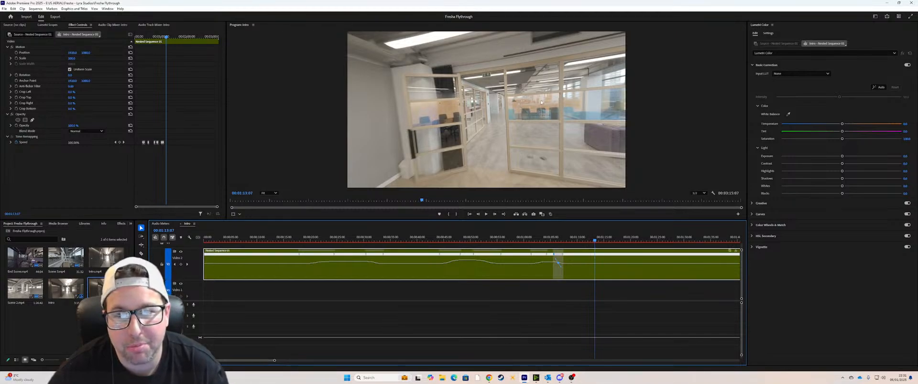
# Step: Review the section past the glass partition, add a speed keyframe at its start and park the playhead at 00:01:22:14
pyautogui.moveTo(595, 243); pyautogui.dragTo(589, 243)
pyautogui.press('space')
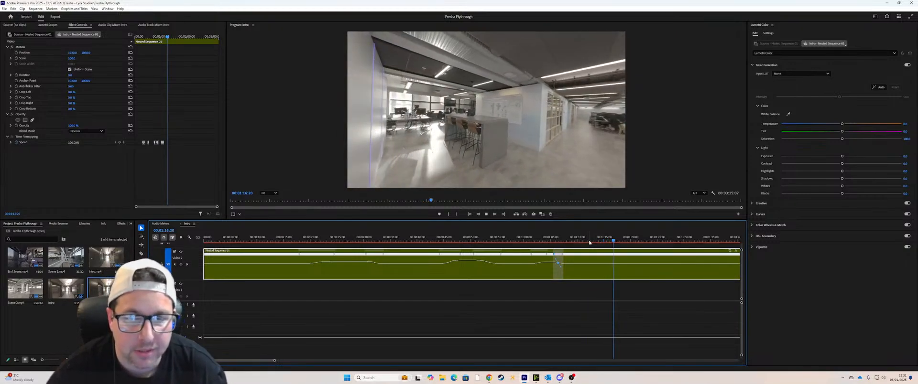
pyautogui.press('space')
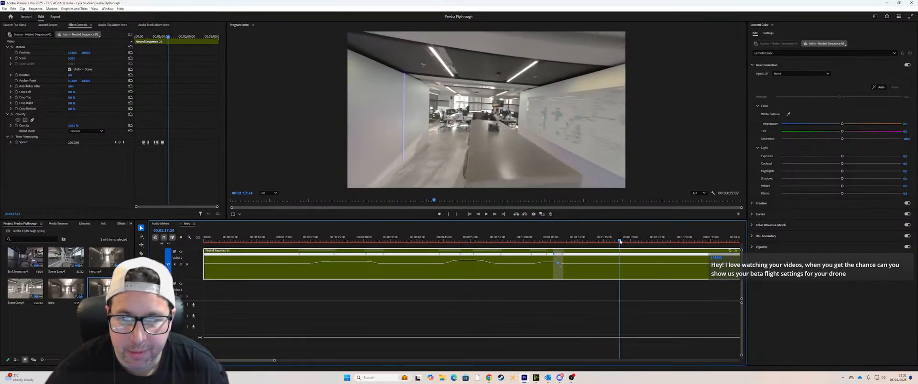
pyautogui.moveTo(620, 241); pyautogui.dragTo(637, 235)
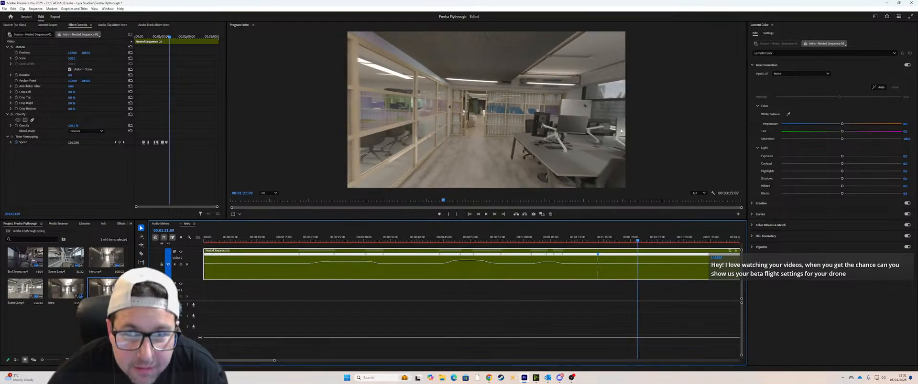
pyautogui.moveTo(443, 200); pyautogui.dragTo(440, 200)
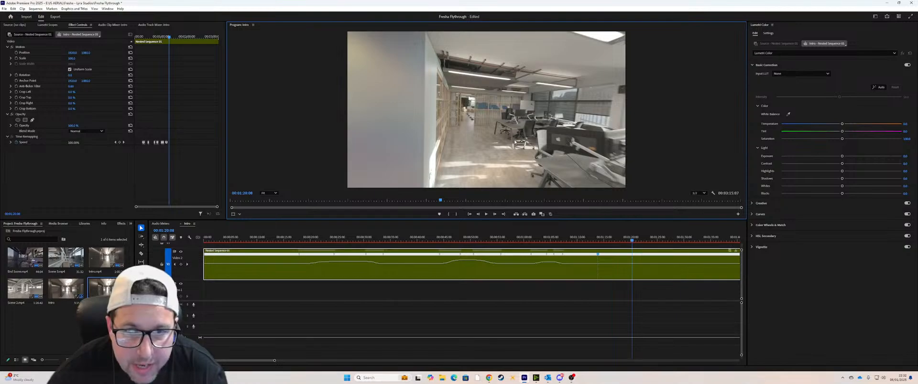
pyautogui.moveTo(439, 200); pyautogui.dragTo(446, 202)
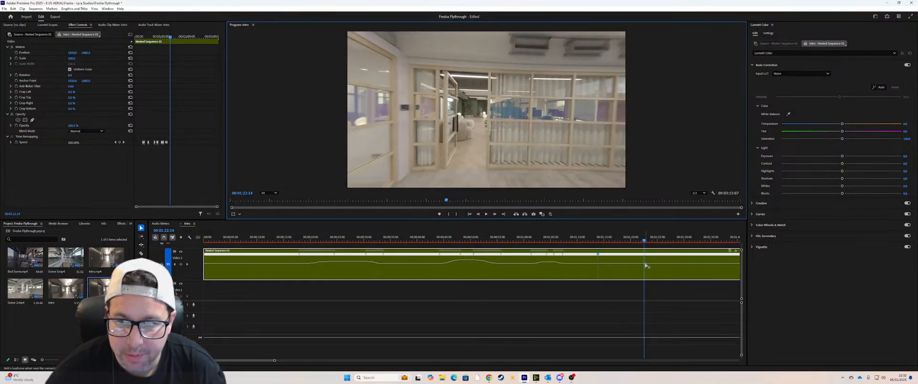
# Step: Add the closing speed keyframe at 00:01:22:14, speed up the stretch between both keyframes and ease them into a fourth ramp
pyautogui.keyDown('ctrl'); pyautogui.click(645, 265); pyautogui.keyUp('ctrl')
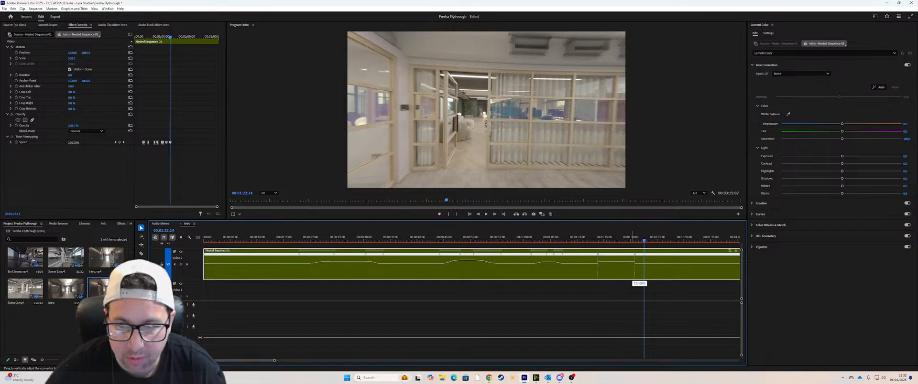
pyautogui.moveTo(632, 262)
pyautogui.mouseDown()
pyautogui.moveTo(601, 256)
pyautogui.moveTo(627, 262)
pyautogui.mouseUp()
pyautogui.hotkey('ctrl', 'z')
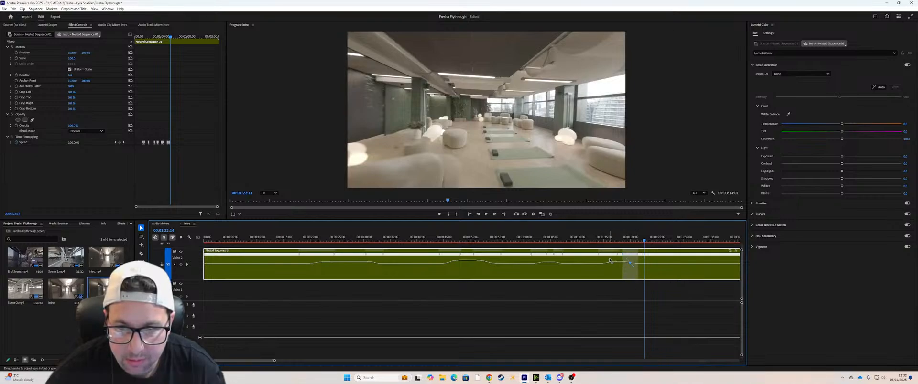
# Step: Preview the entry into the fourth speed ramp from just before the glass partition to about 00:01:15
pyautogui.click(598, 241)
pyautogui.press('space')
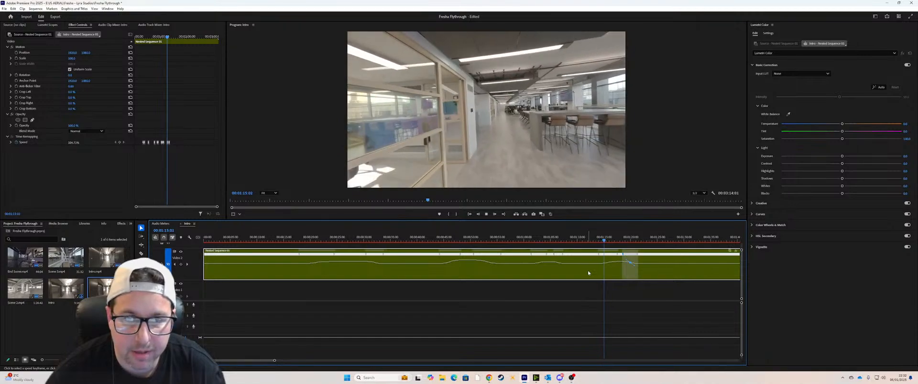
pyautogui.click(592, 241)
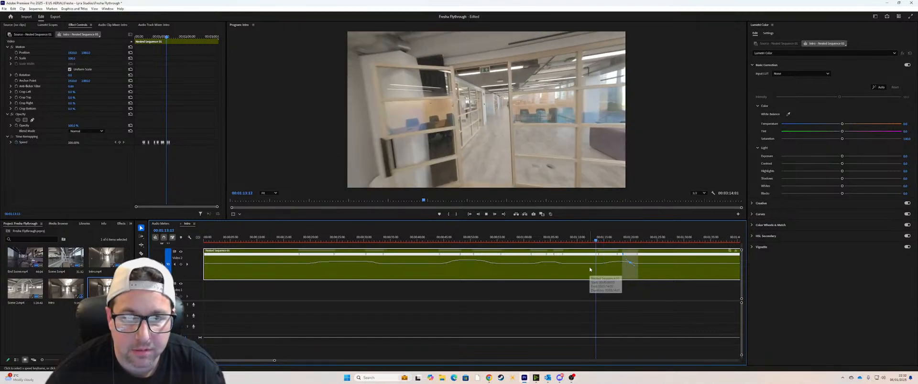
pyautogui.press('space')
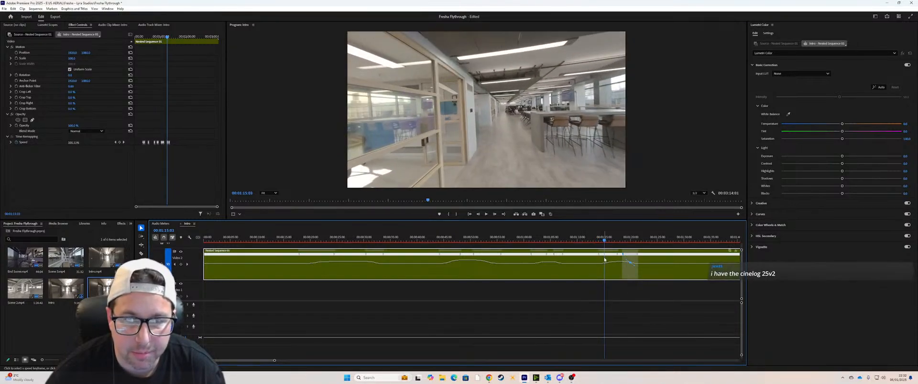
# Step: Start the fourth ramp's ease-in earlier, replay it through to the lounge room at 00:01:22 and save the project
pyautogui.click(592, 241)
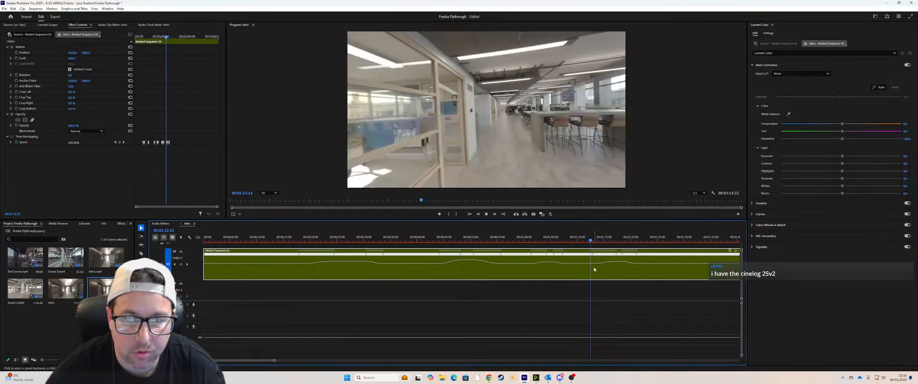
pyautogui.press('space')
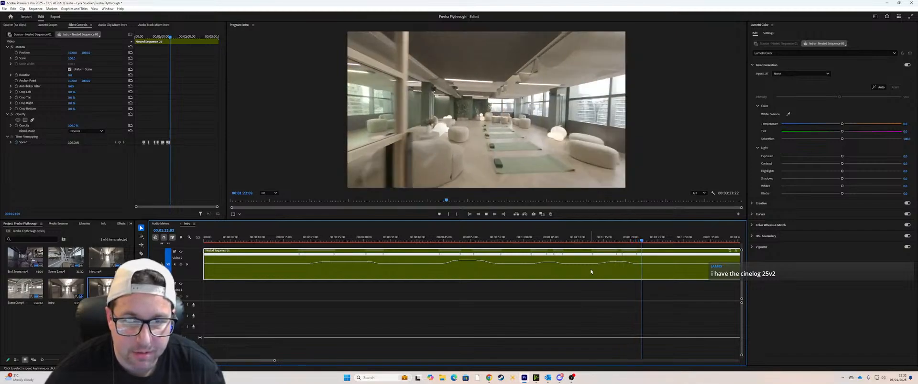
pyautogui.hotkey('ctrl', 's')
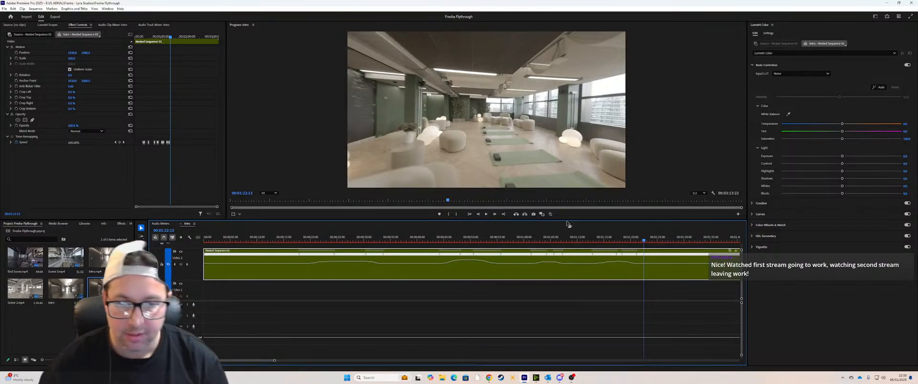
# Step: Switch to OBS Studio to read the stream chat, and minimise it to return to Premiere Pro
pyautogui.click(573, 378)
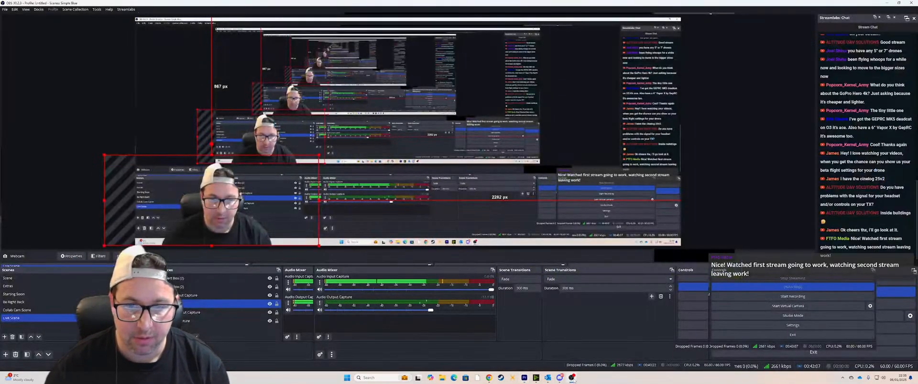
pyautogui.click(881, 4)
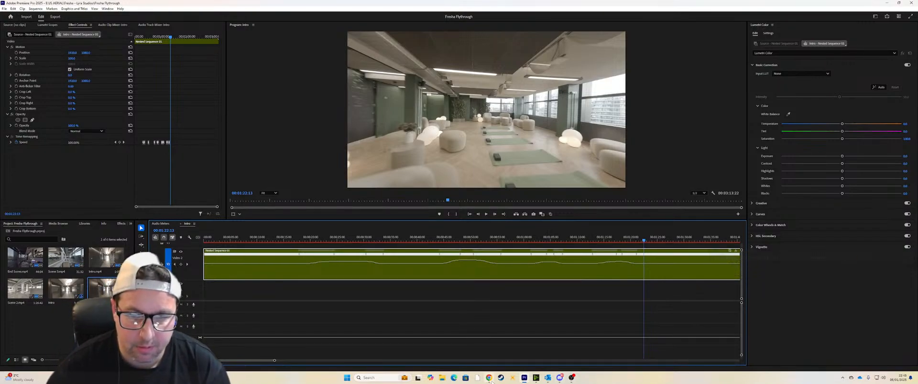
# Step: Switch to Chrome, search for youtube and open the YouTube home page
pyautogui.hotkey('alt', 'Tab')
pyautogui.click(390, 17)
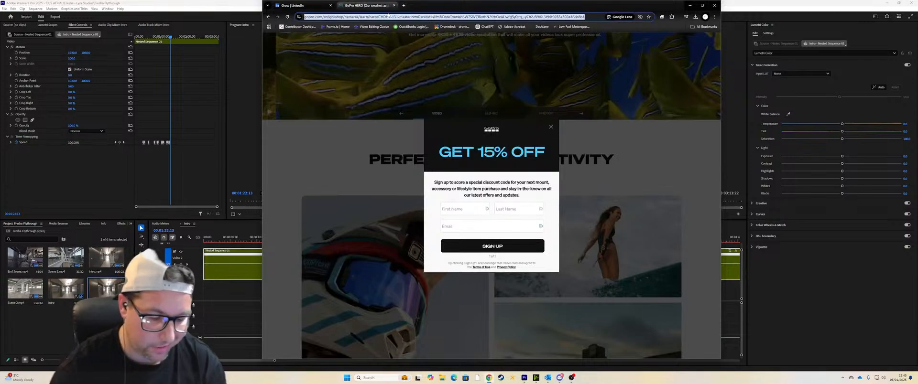
pyautogui.write('youtube')
pyautogui.press('Return')
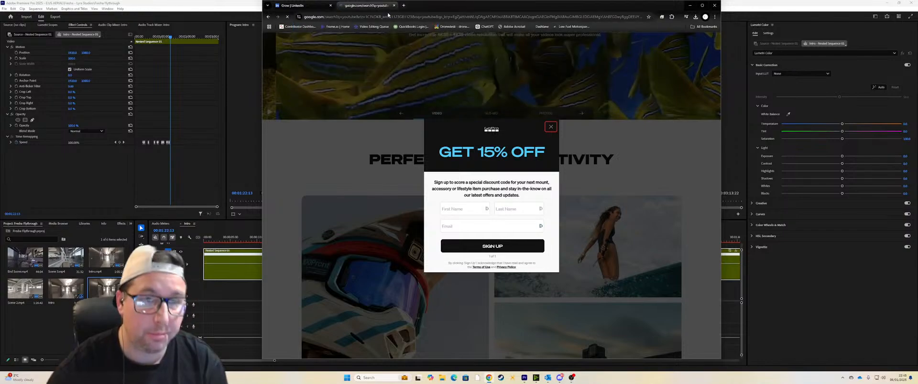
pyautogui.click(333, 91)
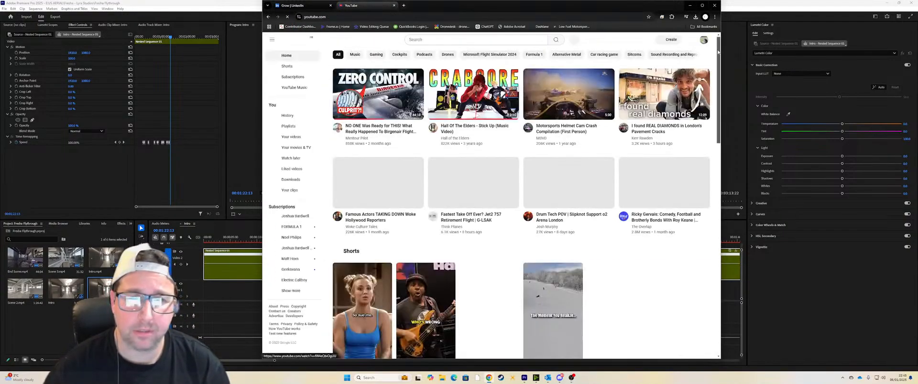
# Step: Open the signed-in account's own YouTube channel and show its list of uploaded videos
pyautogui.click(703, 40)
pyautogui.click(666, 67)
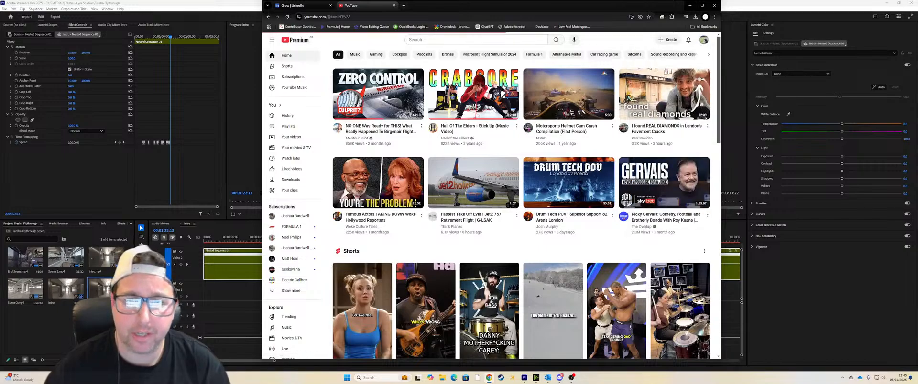
pyautogui.click(375, 104)
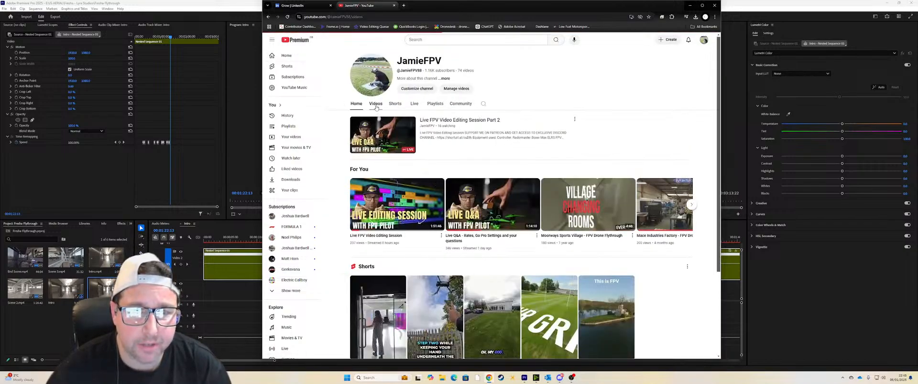
# Step: Browse the channel's uploads and open the video Haileybury School - SciTech Internal Drone Flythrough
pyautogui.scroll(-10, 527, 242)
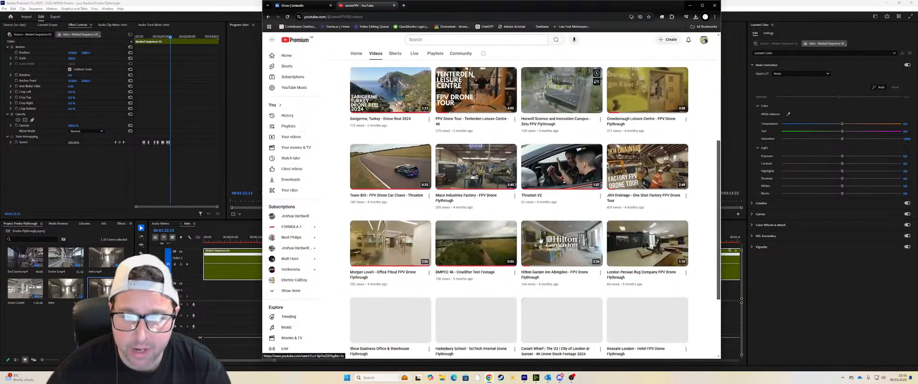
pyautogui.scroll(-5, 535, 224)
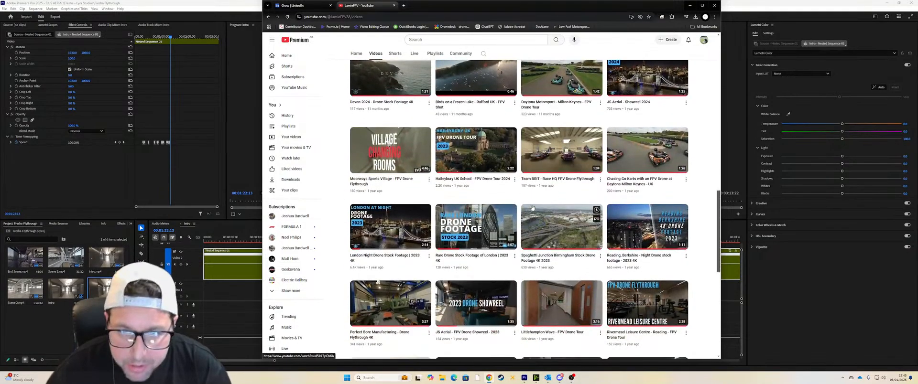
pyautogui.scroll(-4, 530, 211)
pyautogui.scroll(2, 511, 223)
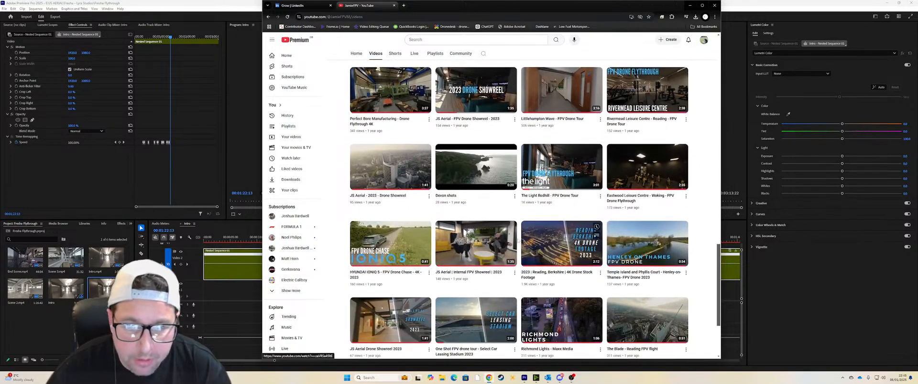
pyautogui.scroll(3, 447, 230)
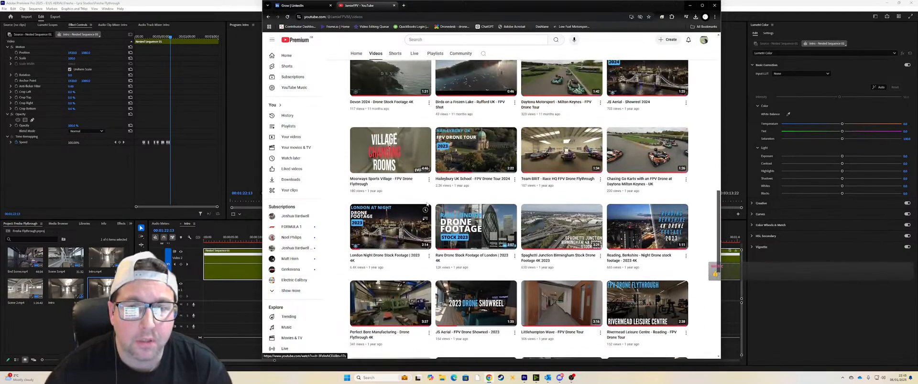
pyautogui.scroll(2, 454, 194)
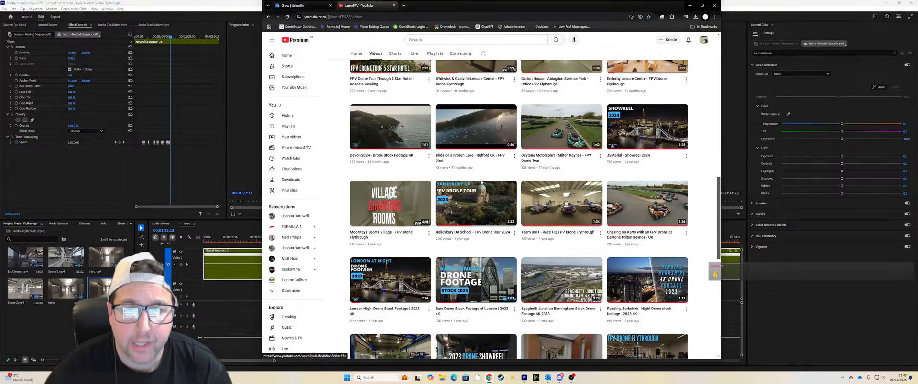
pyautogui.scroll(2, 493, 181)
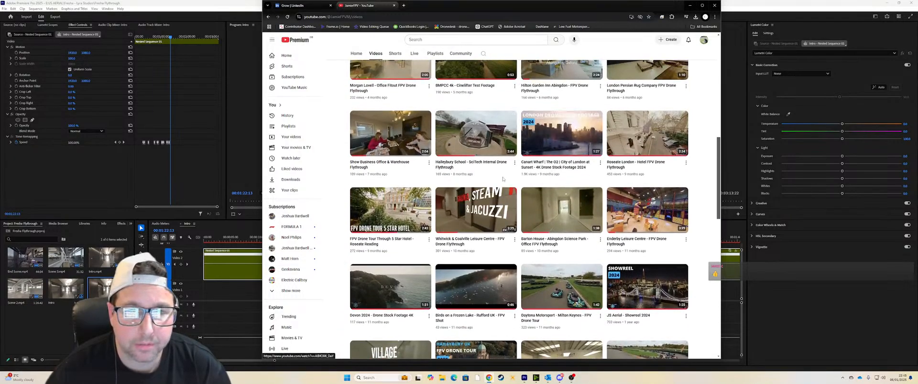
pyautogui.click(470, 134)
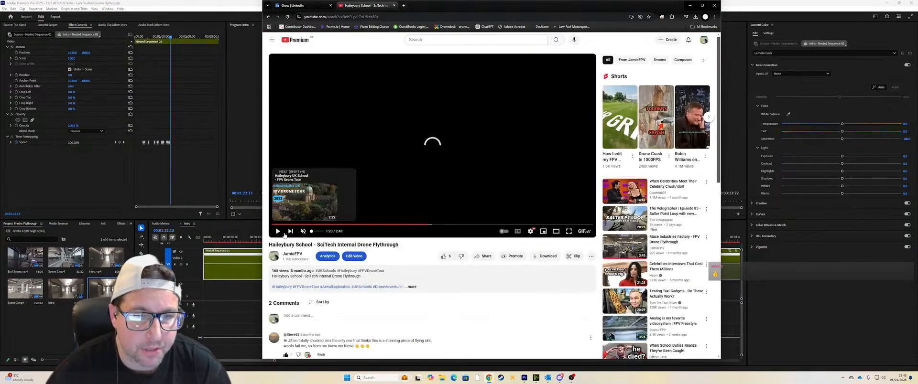
# Step: Seek through the Haileybury video to the exterior flight at 2:17 and play it up to the courtyard entrance doors
pyautogui.click(505, 225)
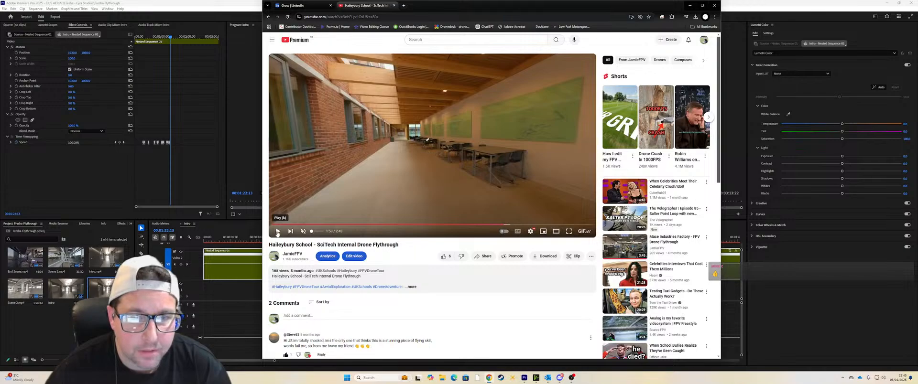
pyautogui.click(512, 224)
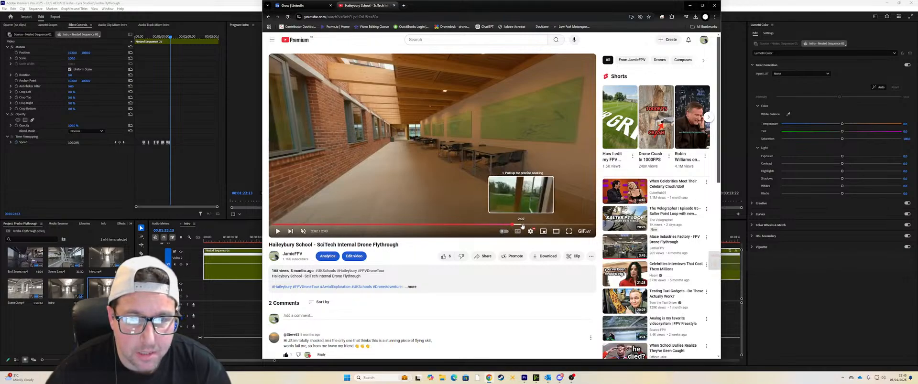
pyautogui.click(521, 225)
pyautogui.click(524, 226)
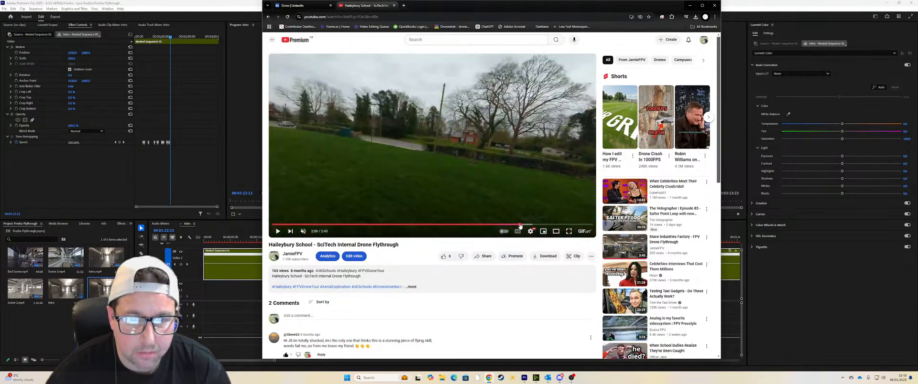
pyautogui.click(520, 226)
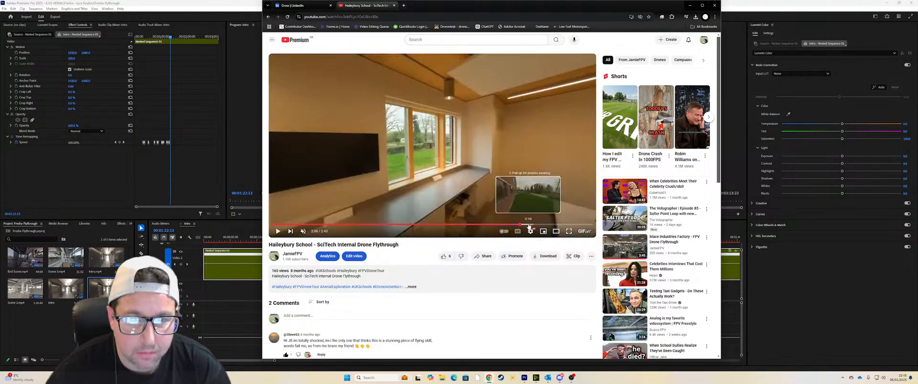
pyautogui.click(528, 226)
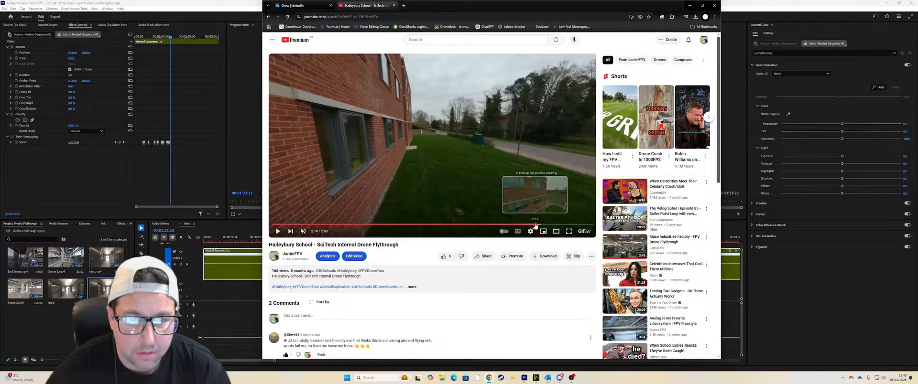
pyautogui.click(535, 225)
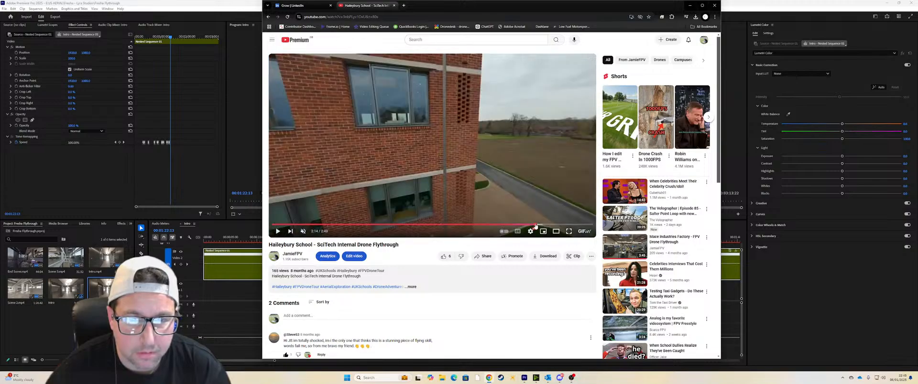
pyautogui.moveTo(536, 226); pyautogui.dragTo(539, 226)
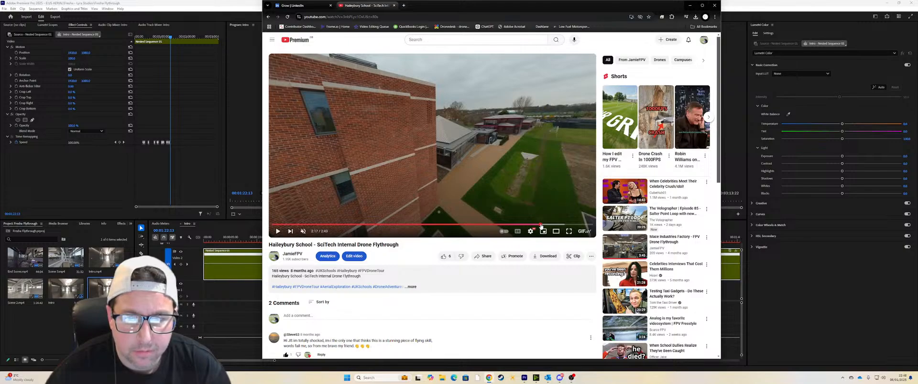
pyautogui.click(541, 225)
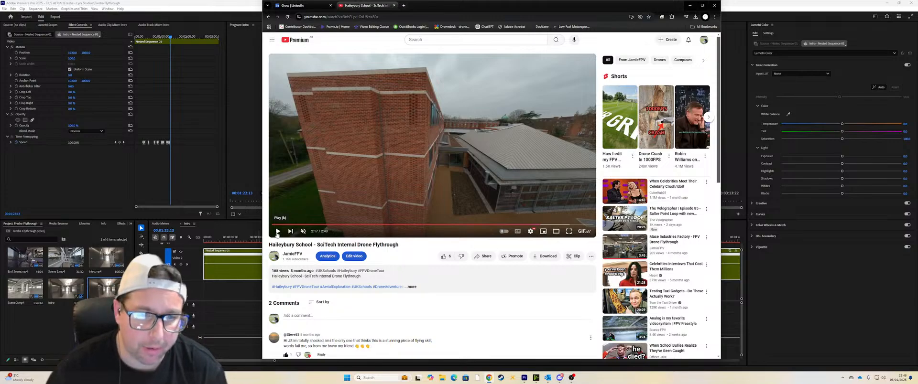
pyautogui.click(277, 232)
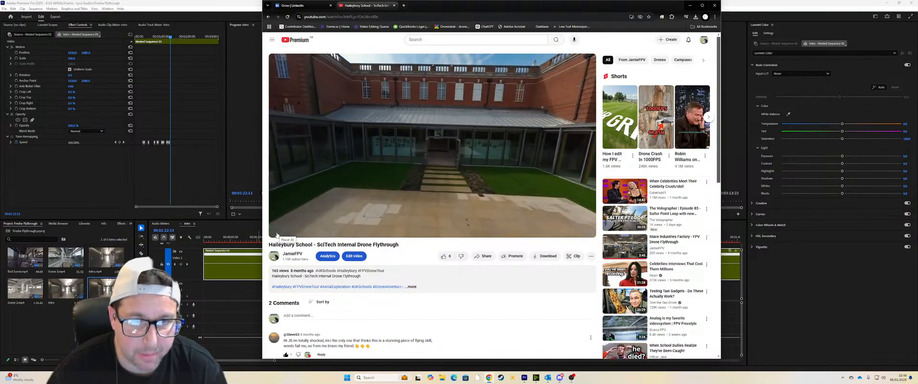
pyautogui.click(439, 216)
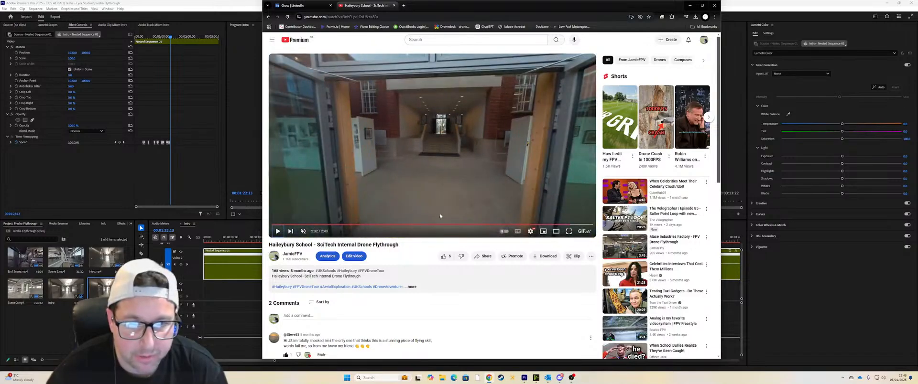
# Step: Replay the rooftop approach to the courtyard around 2:28, pause at 2:29 and minimise Chrome to return to Premiere Pro
pyautogui.moveTo(562, 226); pyautogui.dragTo(562, 226)
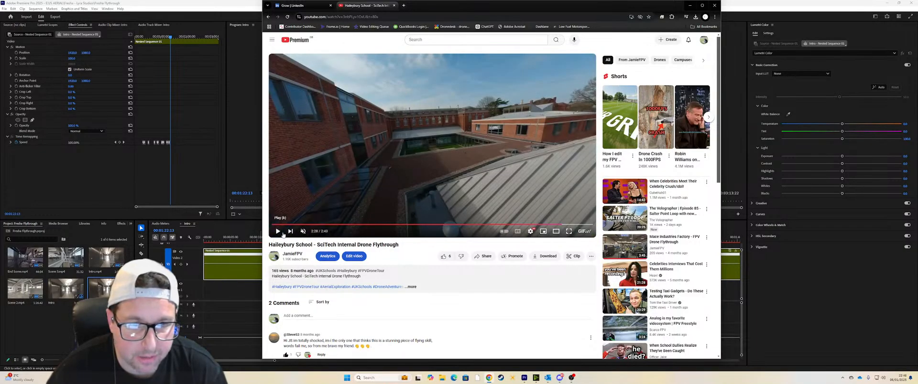
pyautogui.click(278, 232)
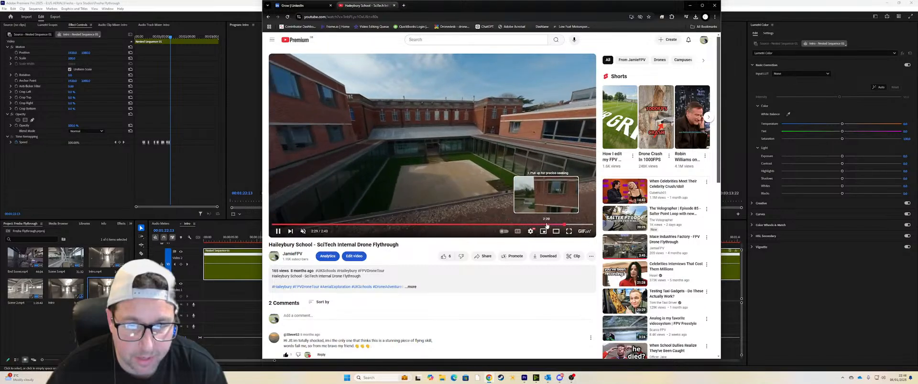
pyautogui.click(546, 224)
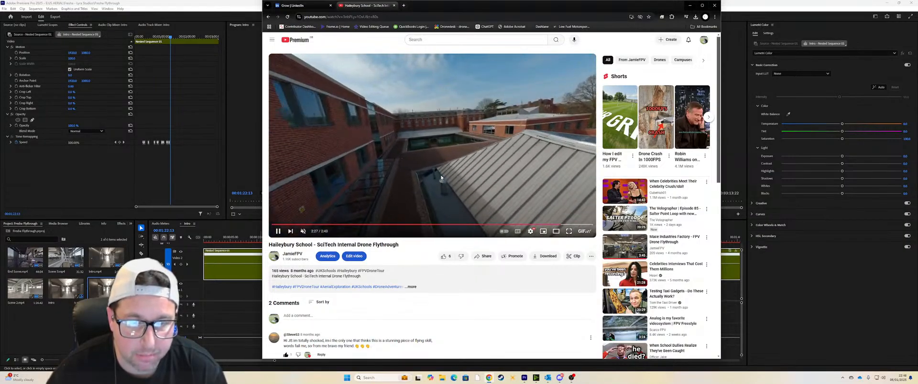
pyautogui.click(278, 231)
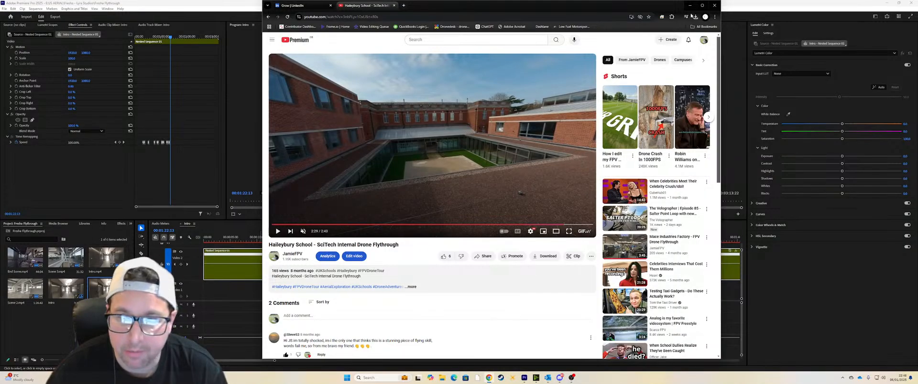
pyautogui.click(690, 6)
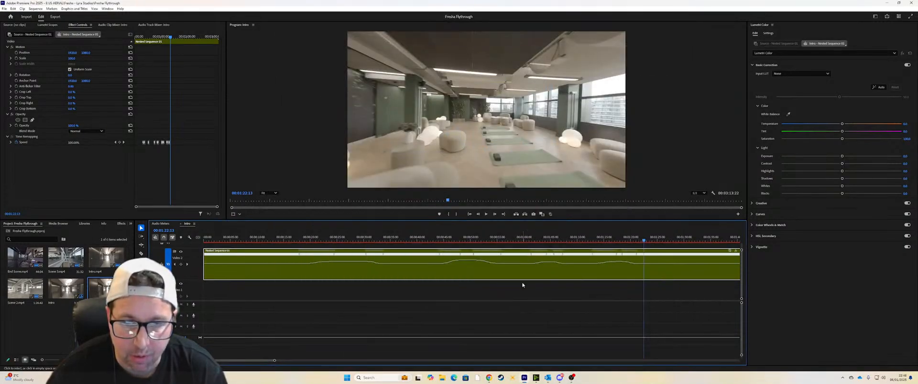
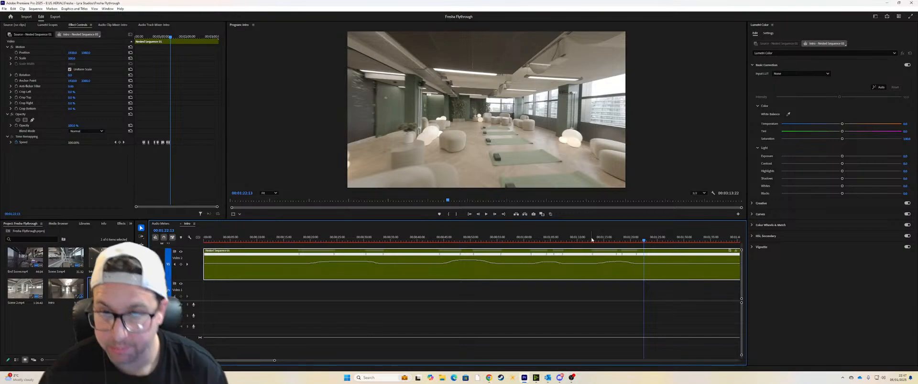
# Step: Review the flight from 1:12:13 and bracket the open-plan office stretch with speed keyframes at 1:30:16 and 1:41:05
pyautogui.click(591, 240)
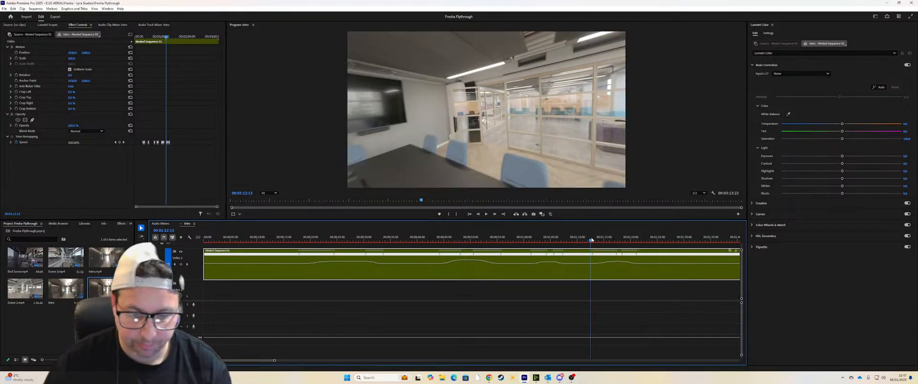
pyautogui.press('space')
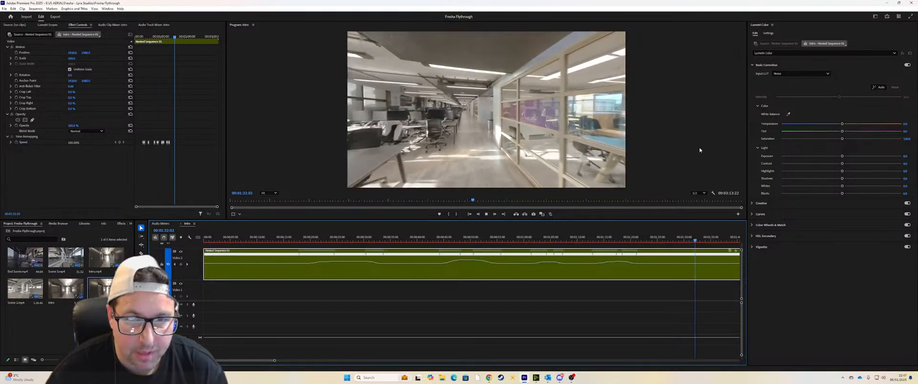
pyautogui.press('space')
pyautogui.moveTo(697, 241); pyautogui.dragTo(687, 243)
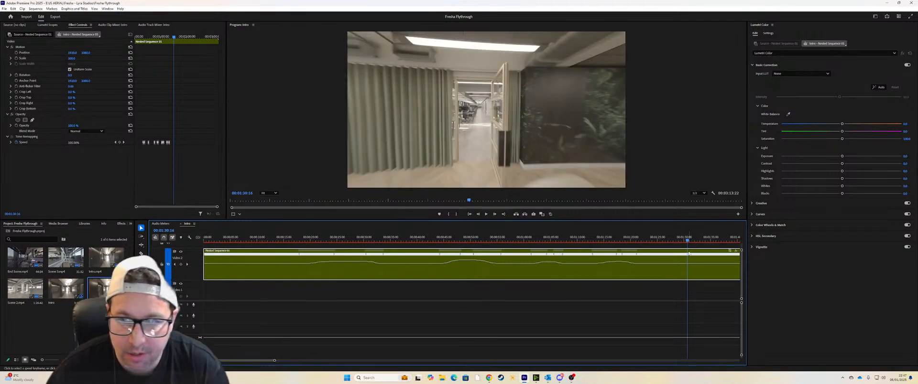
pyautogui.moveTo(275, 362); pyautogui.dragTo(285, 362)
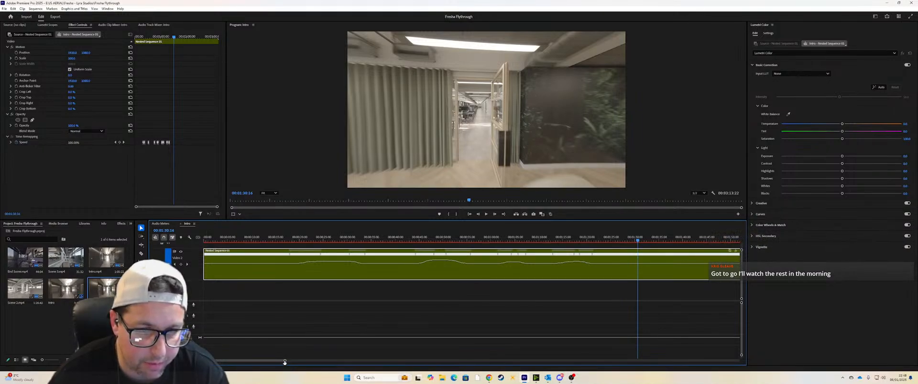
pyautogui.moveTo(284, 363); pyautogui.dragTo(296, 361)
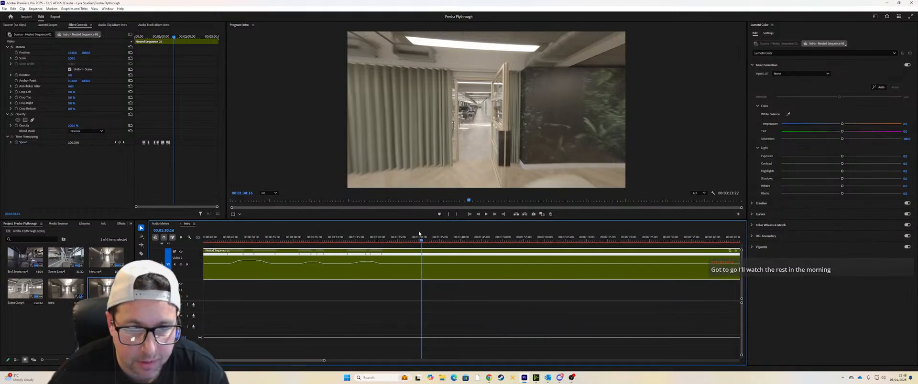
pyautogui.keyDown('ctrl'); pyautogui.click(422, 264); pyautogui.keyUp('ctrl')
pyautogui.moveTo(422, 241); pyautogui.dragTo(466, 238)
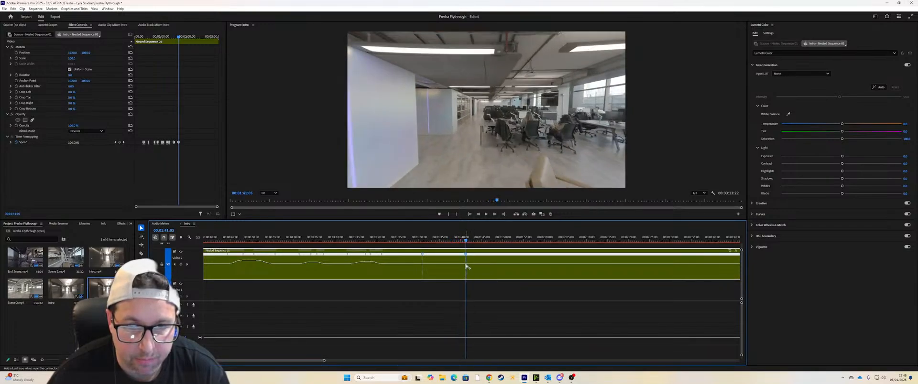
# Step: Raise the speed between the two new keyframes and split both into gradual ramps in and out
pyautogui.moveTo(450, 266); pyautogui.dragTo(450, 264)
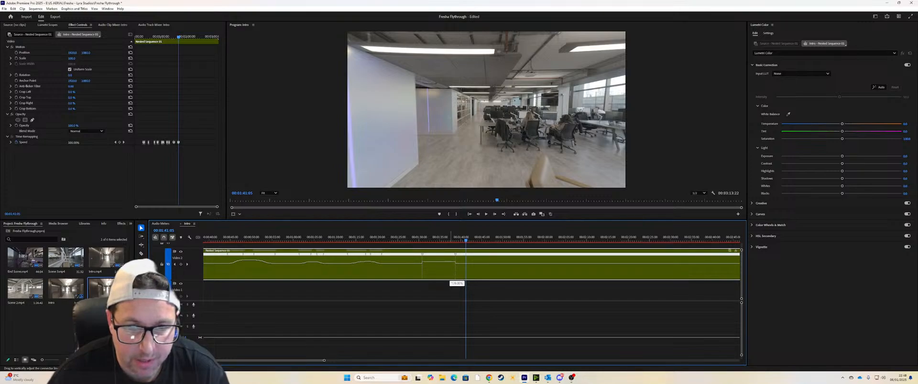
pyautogui.moveTo(451, 262); pyautogui.dragTo(416, 255)
pyautogui.click(417, 260)
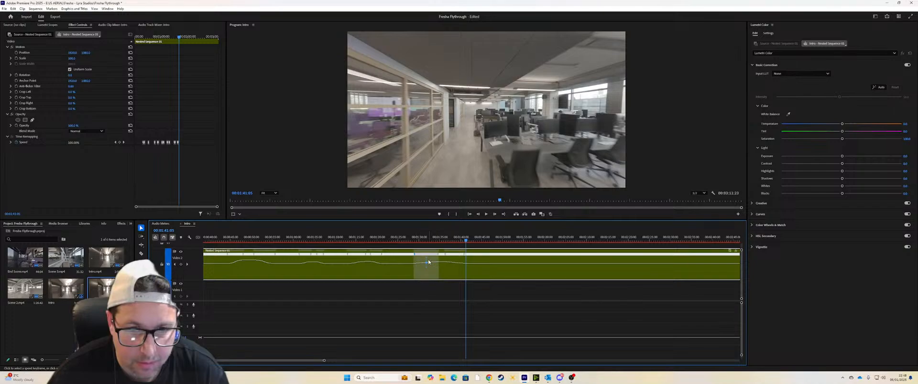
pyautogui.click(445, 255)
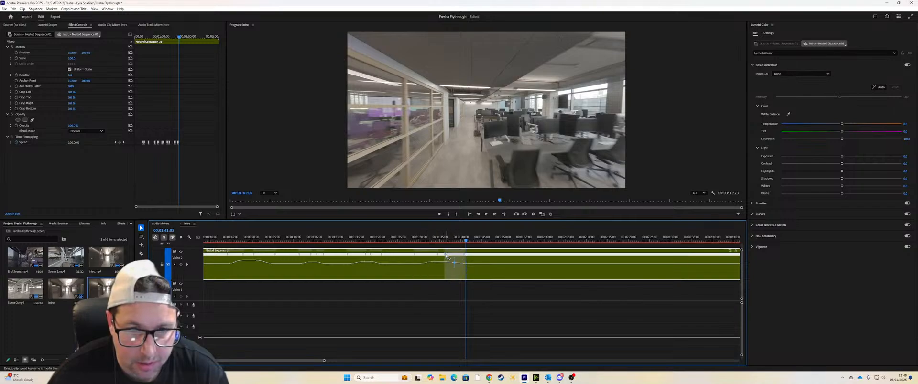
# Step: Play back the new office speed ramp and continue through the flight to the window-side seating at 2:04:04
pyautogui.click(413, 240)
pyautogui.press('space')
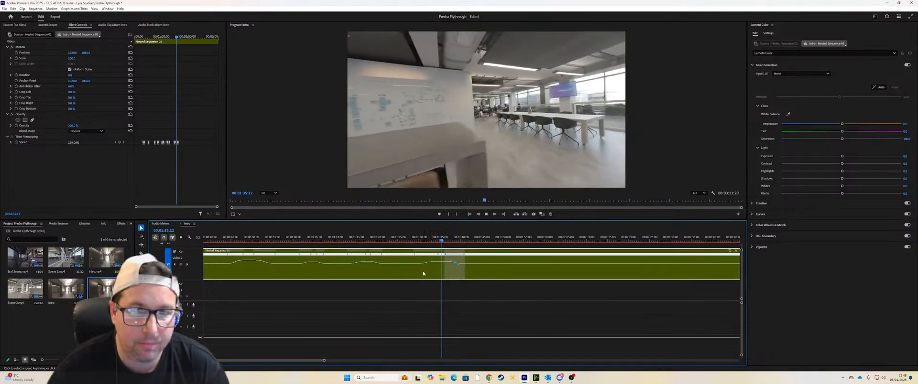
pyautogui.press('space')
pyautogui.moveTo(444, 243); pyautogui.dragTo(437, 240)
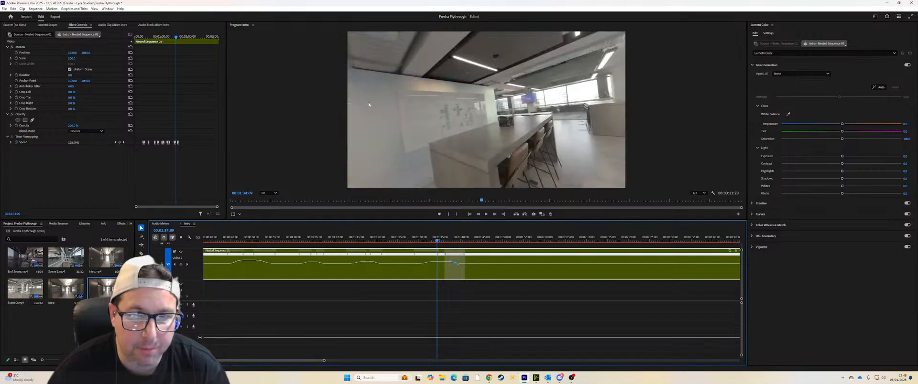
pyautogui.moveTo(436, 243); pyautogui.dragTo(448, 240)
pyautogui.press('space')
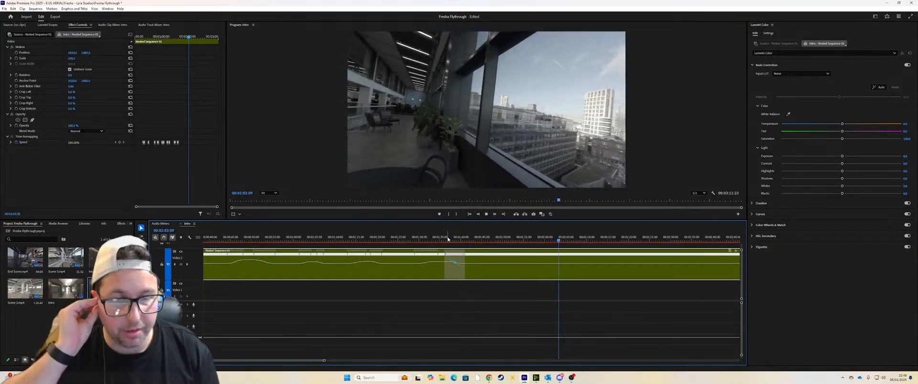
pyautogui.press('space')
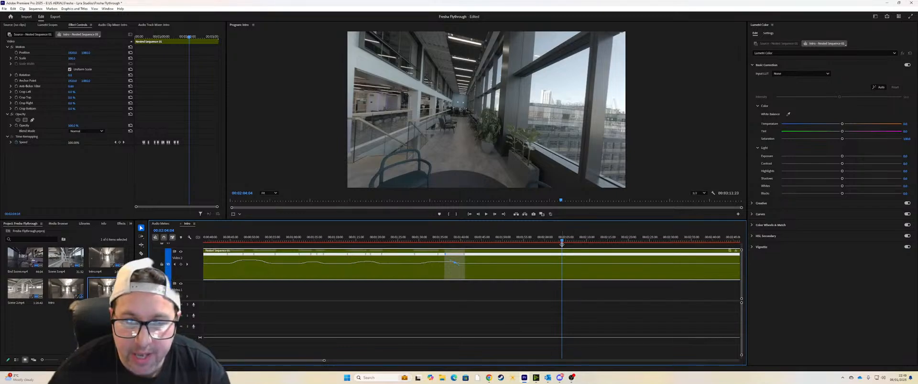
# Step: Set speed keyframes at 2:04:04 and 2:11:14, and raise the speed between them with gradual ramps at both ends
pyautogui.keyDown('ctrl'); pyautogui.click(562, 265); pyautogui.keyUp('ctrl')
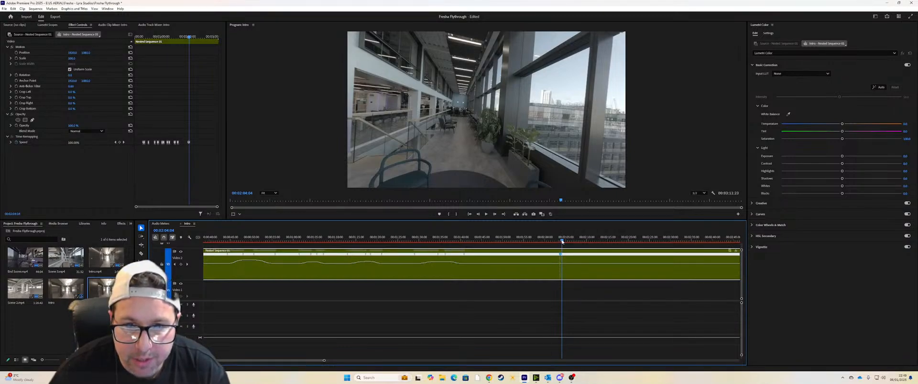
pyautogui.moveTo(562, 241); pyautogui.dragTo(593, 239)
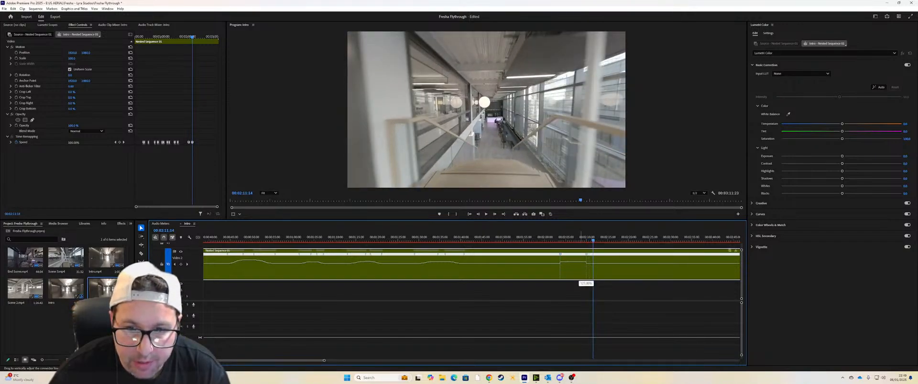
pyautogui.moveTo(580, 262)
pyautogui.mouseDown()
pyautogui.moveTo(585, 255)
pyautogui.moveTo(555, 258)
pyautogui.mouseUp()
pyautogui.hotkey('ctrl', 'z')
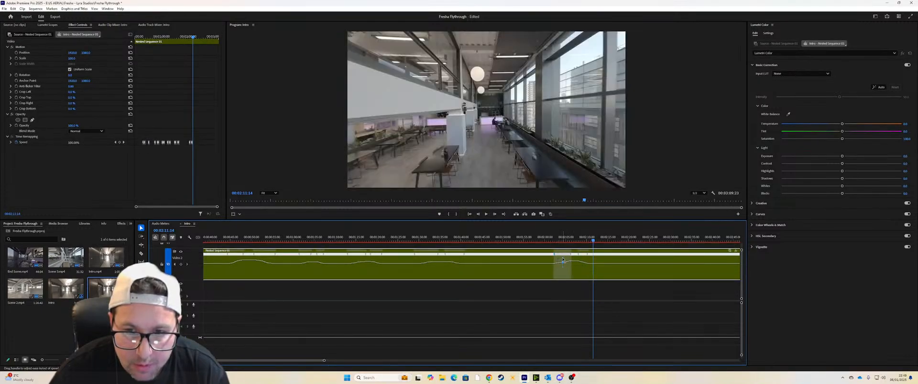
pyautogui.moveTo(578, 256); pyautogui.dragTo(580, 258)
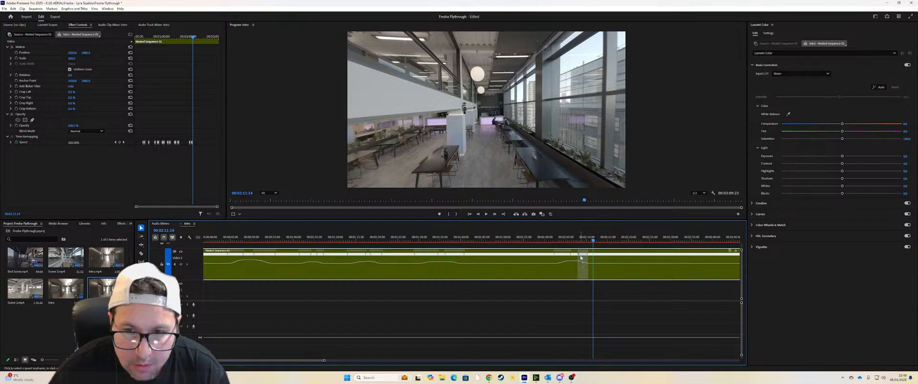
# Step: Refine the easing of the walkway speed ramp around 2:07, replaying the section through 2:11:04 to check it
pyautogui.click(553, 239)
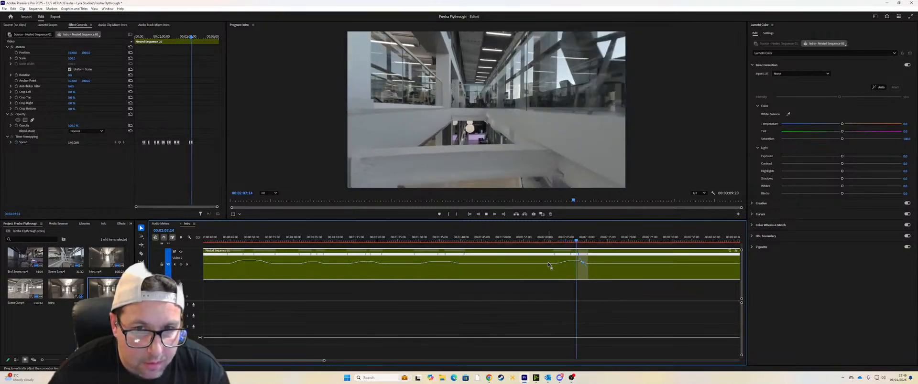
pyautogui.press('space')
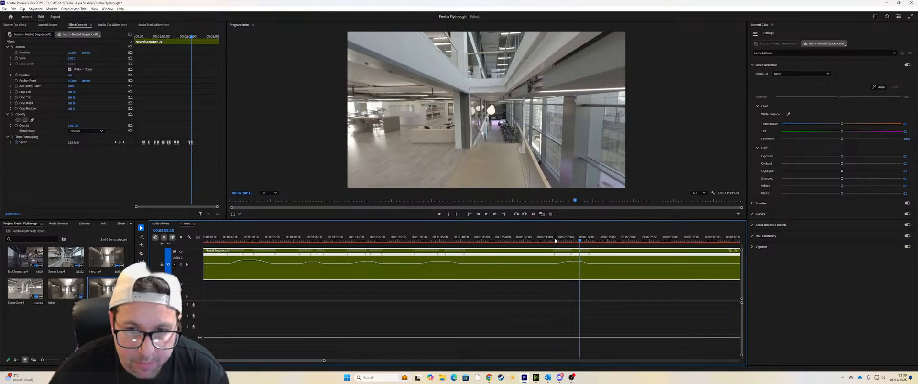
pyautogui.click(555, 240)
pyautogui.press('space')
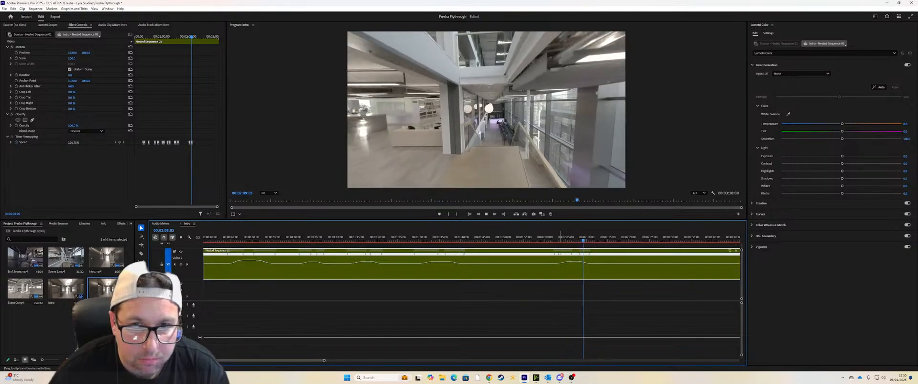
pyautogui.press('space')
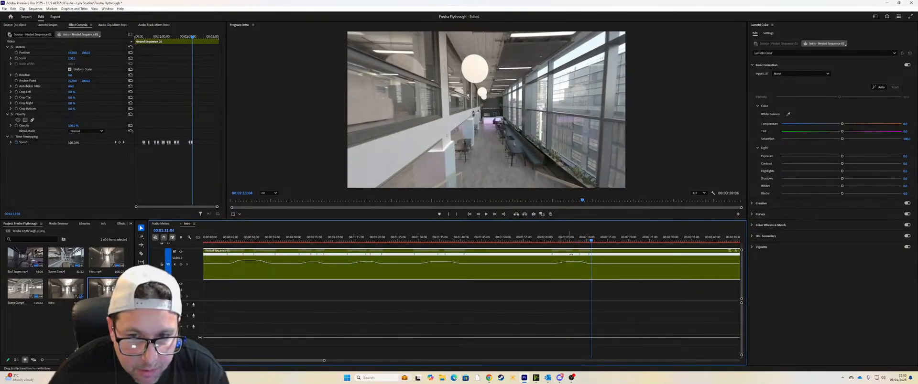
pyautogui.click(551, 240)
pyautogui.press('space')
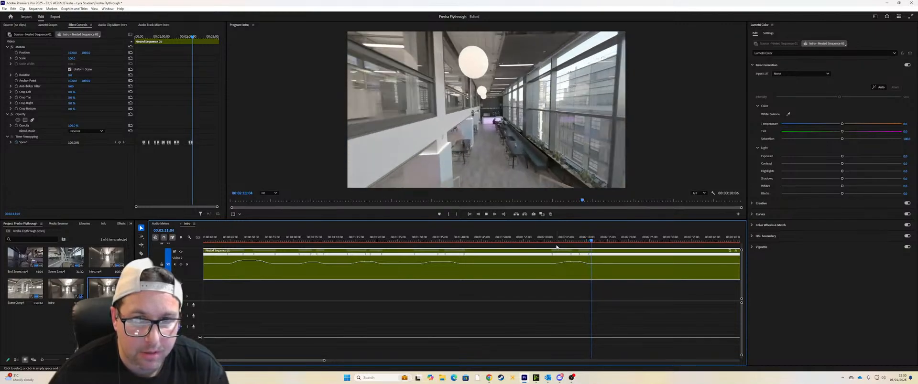
# Step: Bracket the approach to the bar with speed keyframes at about 2:30 and 2:41:01, and speed it up between gradual ramps
pyautogui.press('space')
pyautogui.press('space')
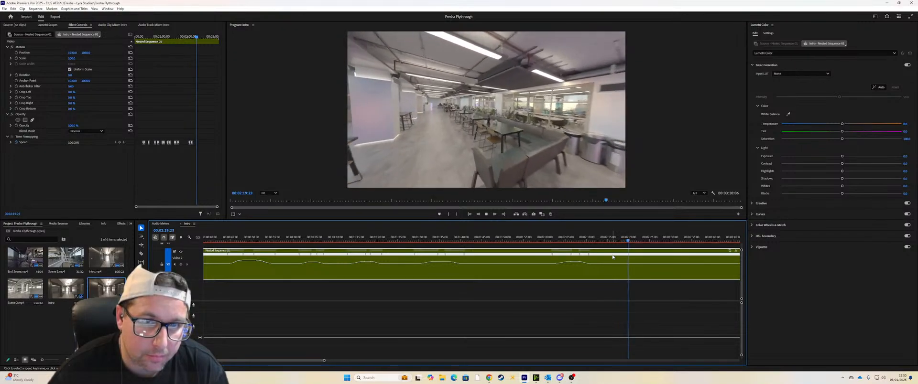
pyautogui.moveTo(324, 360); pyautogui.dragTo(407, 361)
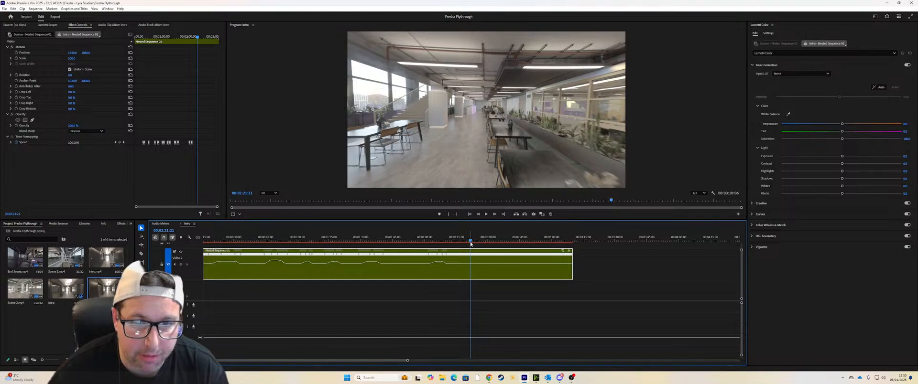
pyautogui.moveTo(472, 241); pyautogui.dragTo(507, 241)
pyautogui.press('space')
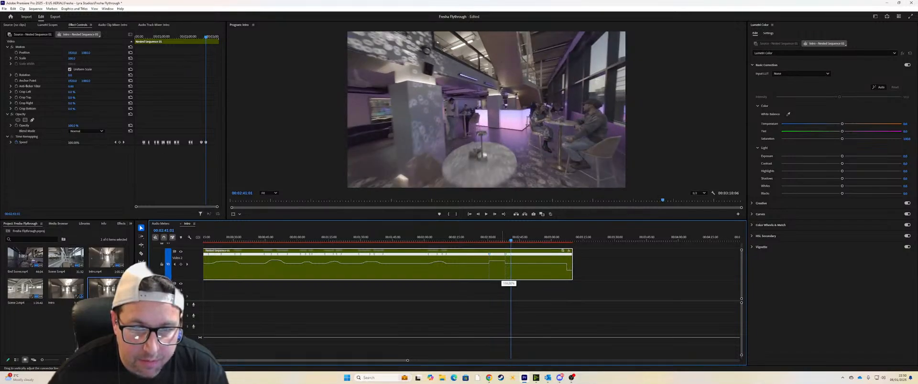
pyautogui.moveTo(502, 261); pyautogui.dragTo(492, 258)
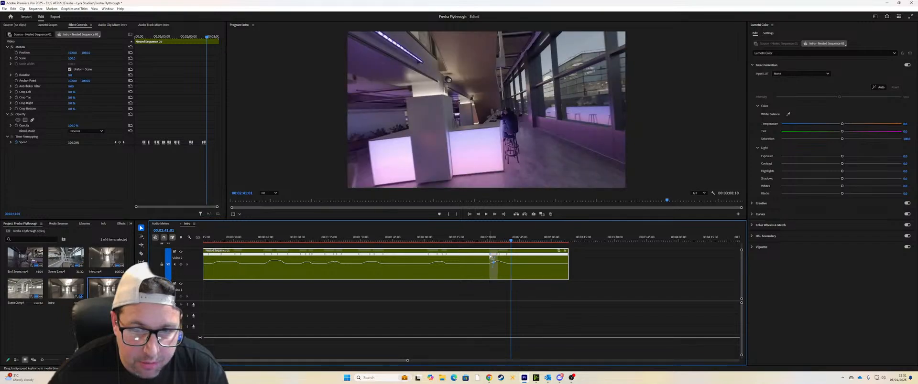
pyautogui.click(500, 256)
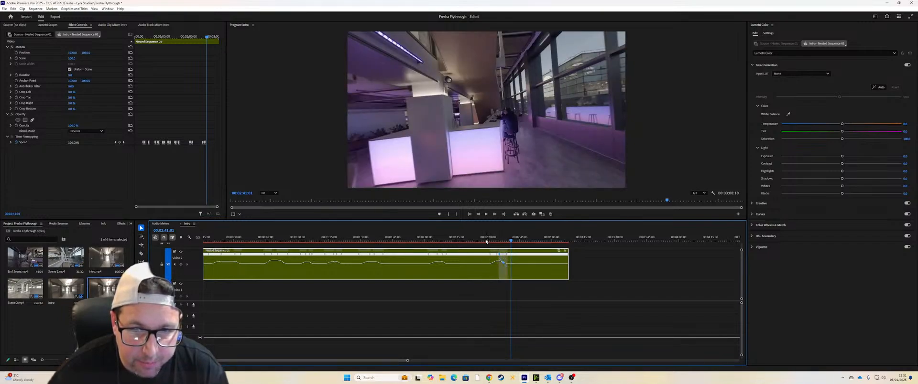
# Step: Move the start of the bar-approach speed ramp earlier and play it back up to 2:36:09
pyautogui.click(485, 241)
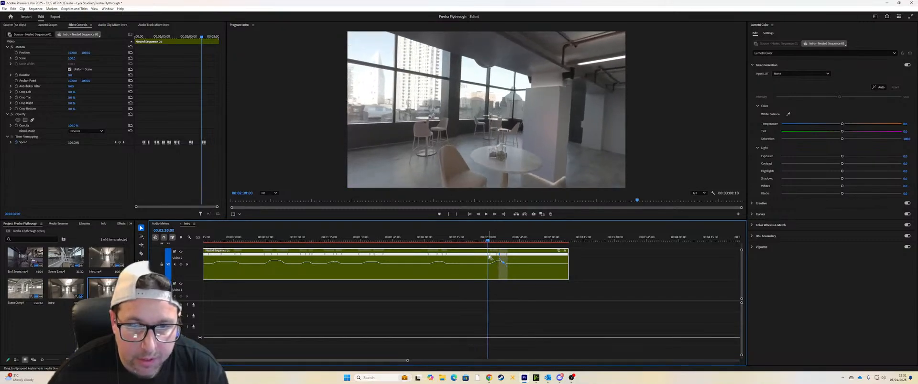
pyautogui.moveTo(489, 257); pyautogui.dragTo(482, 256)
pyautogui.click(480, 240)
pyautogui.press('space')
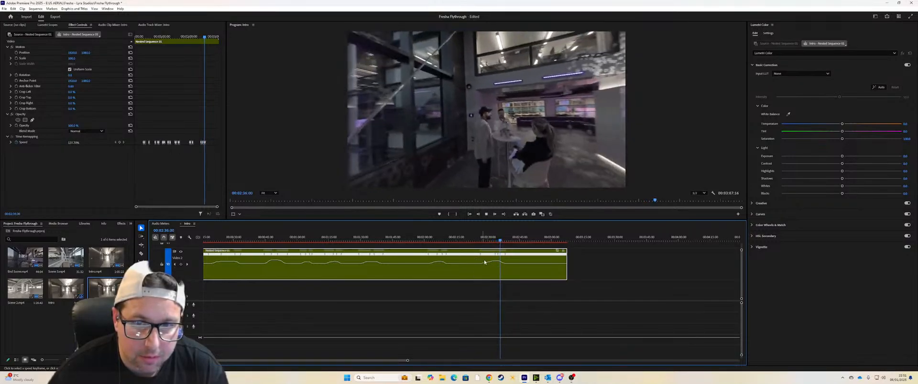
pyautogui.press('space')
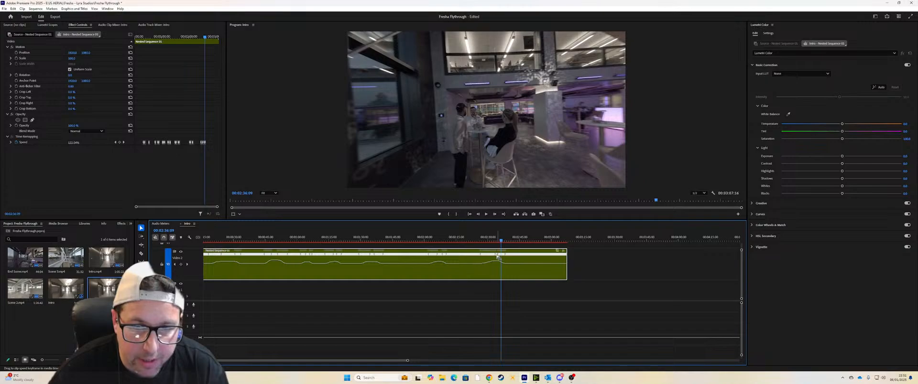
# Step: Fine-tune the speed and closing ease of the bar-approach ramp, checking it in playback, and save the project
pyautogui.moveTo(497, 257); pyautogui.dragTo(494, 238)
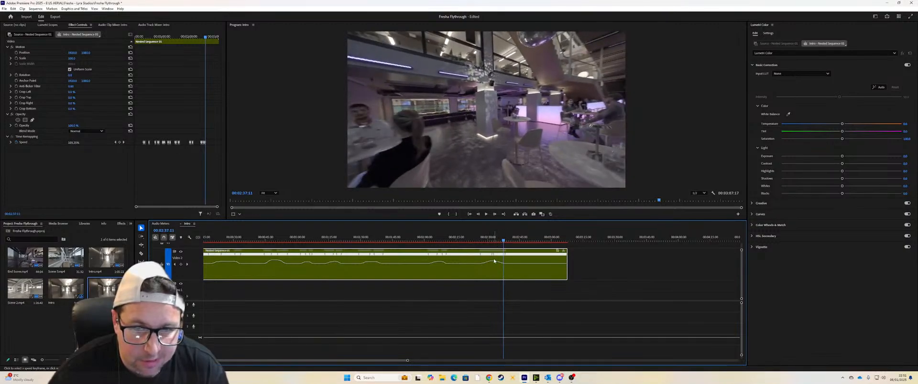
pyautogui.moveTo(494, 264); pyautogui.dragTo(496, 264)
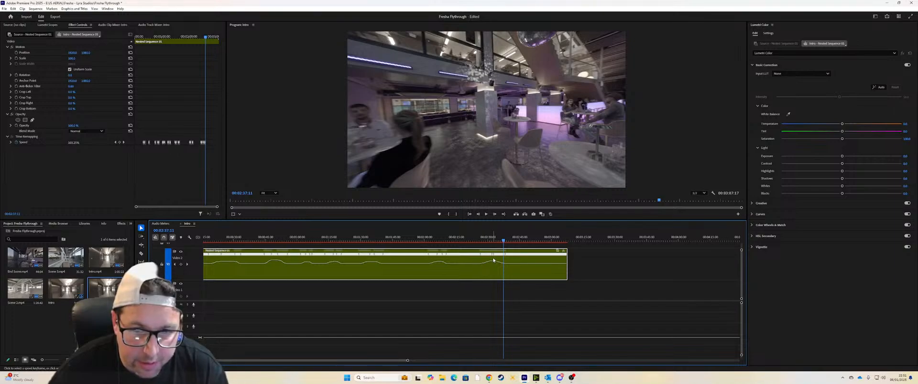
pyautogui.moveTo(494, 257); pyautogui.dragTo(494, 263)
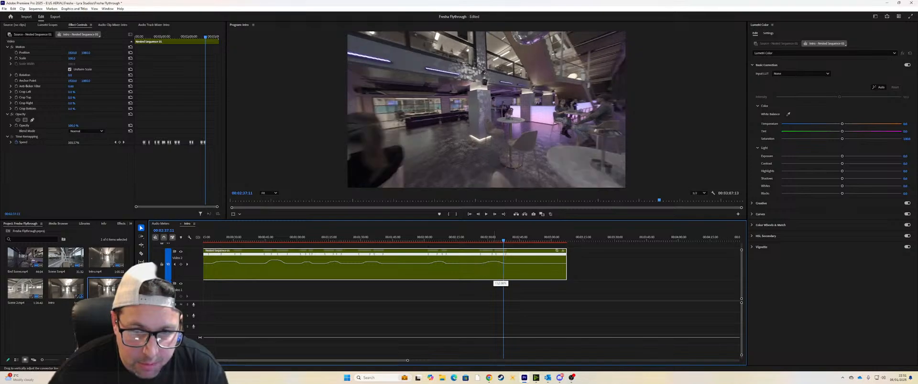
pyautogui.moveTo(497, 264); pyautogui.dragTo(494, 257)
pyautogui.click(493, 242)
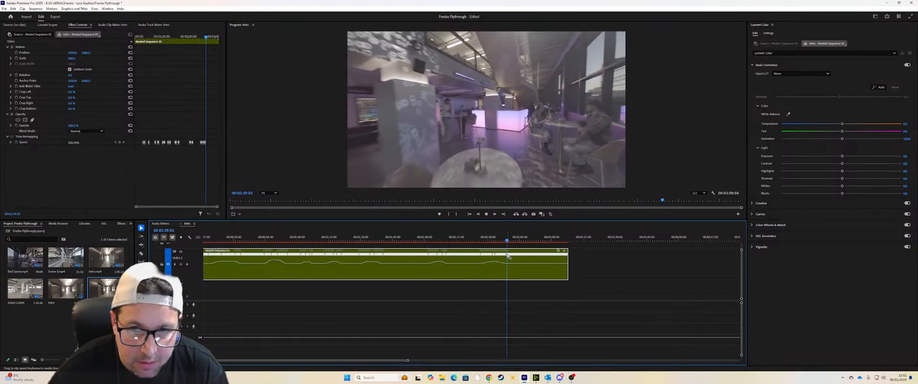
pyautogui.hotkey('ctrl', 's')
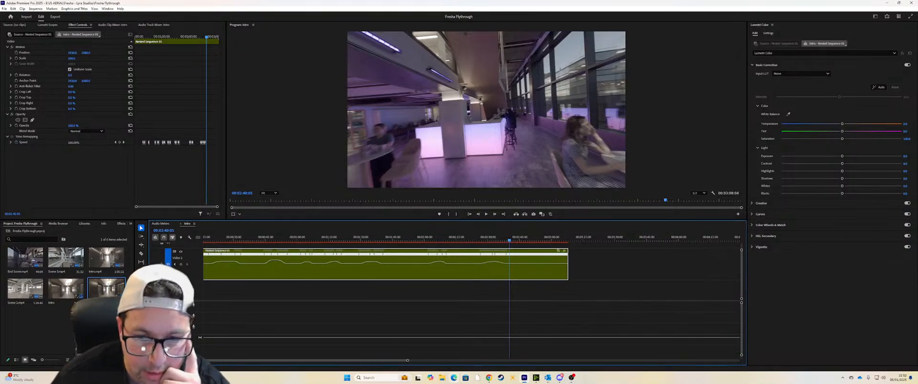
# Step: Switch to YouTube in the browser, watch part of the Daytona Motorsport - Milton Keynes FPV drone tour, and return to Premiere Pro
pyautogui.click(488, 377)
pyautogui.click(268, 16)
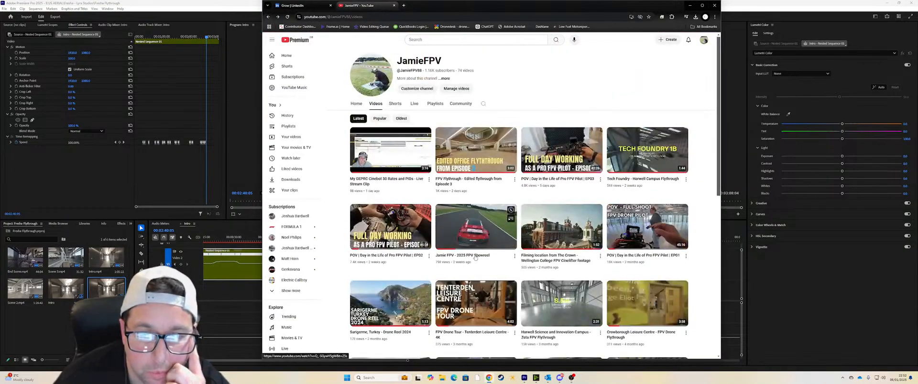
pyautogui.scroll(-10, 475, 257)
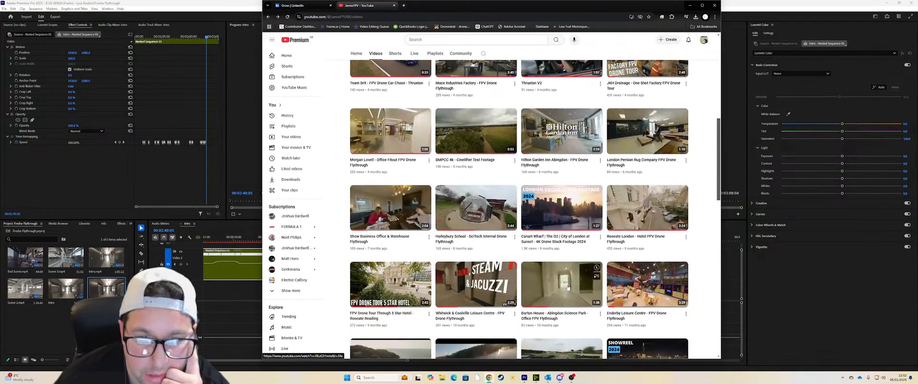
pyautogui.scroll(-3, 568, 287)
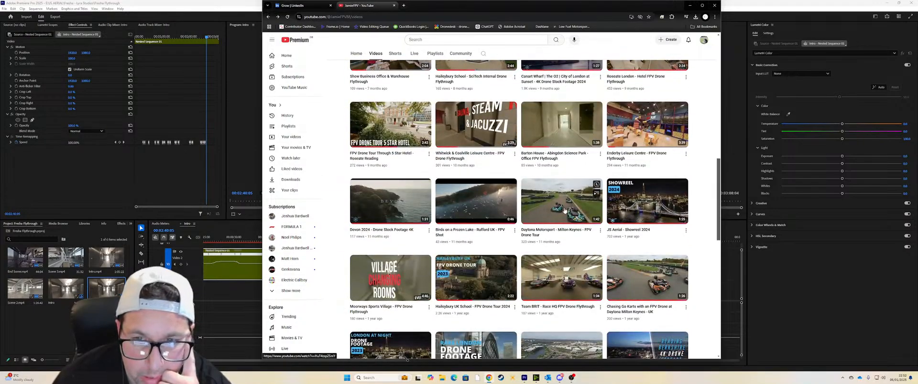
pyautogui.click(564, 210)
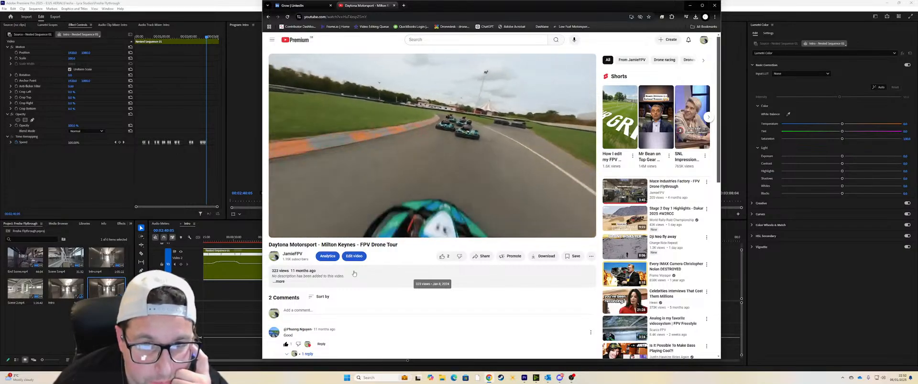
pyautogui.moveTo(428, 223)
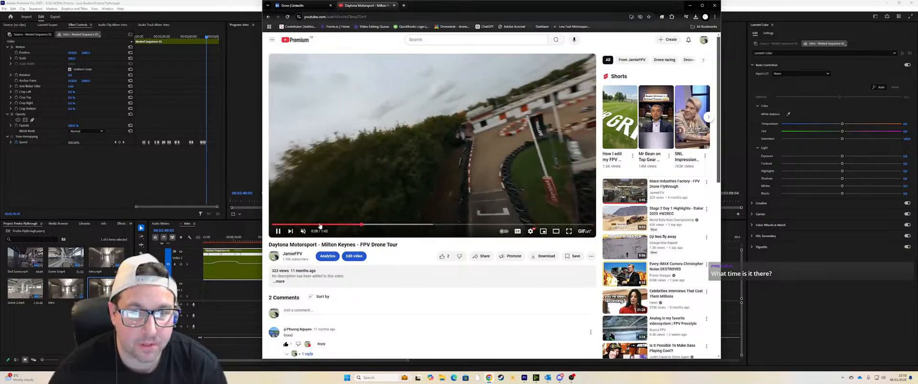
pyautogui.click(277, 232)
pyautogui.click(689, 5)
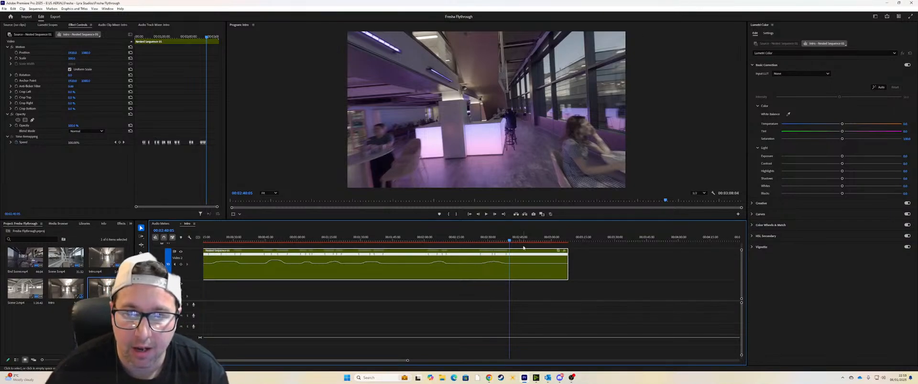
# Step: Play back the sequence from about 2:25:17 to 2:57:12 to review the closing speed ramps
pyautogui.click(479, 241)
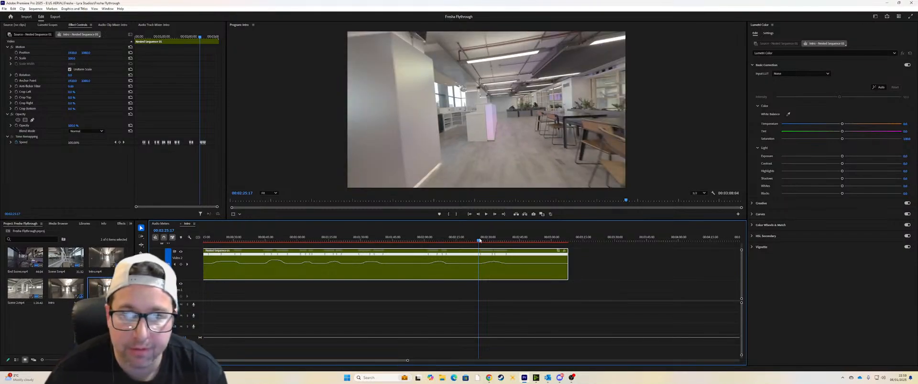
pyautogui.moveTo(479, 241); pyautogui.dragTo(519, 239)
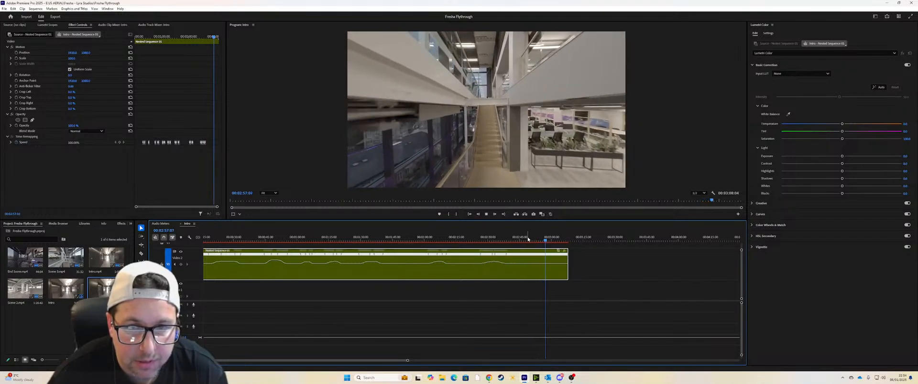
pyautogui.press('space')
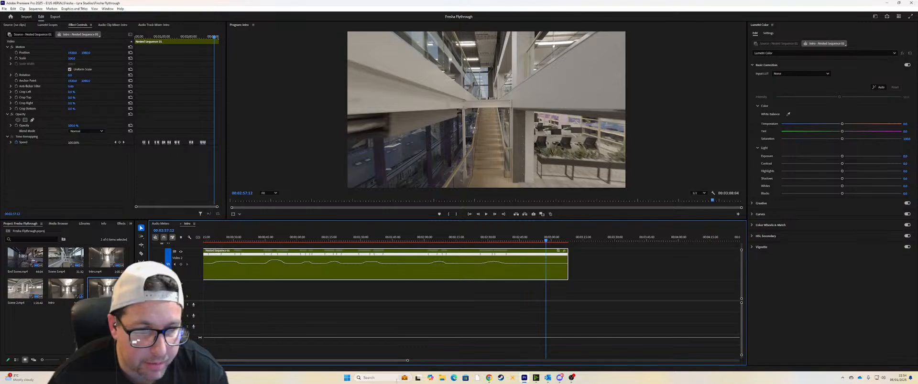
pyautogui.moveTo(408, 361); pyautogui.dragTo(414, 362)
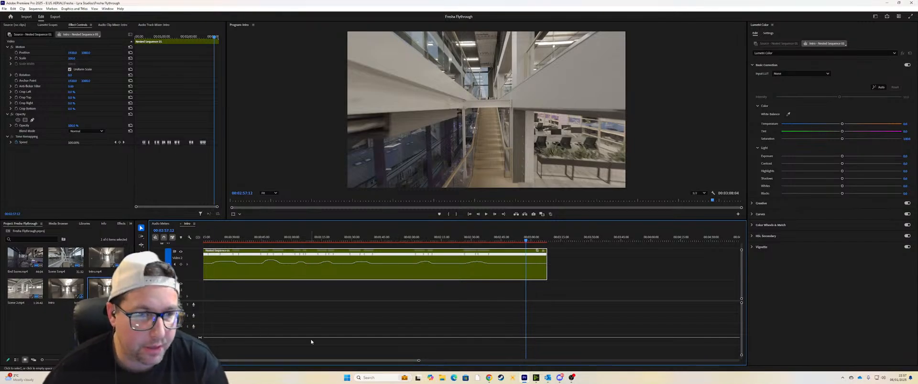
# Step: Enlarge the project item area and create a new bin named FPV in the project
pyautogui.moveTo(301, 221); pyautogui.dragTo(275, 211)
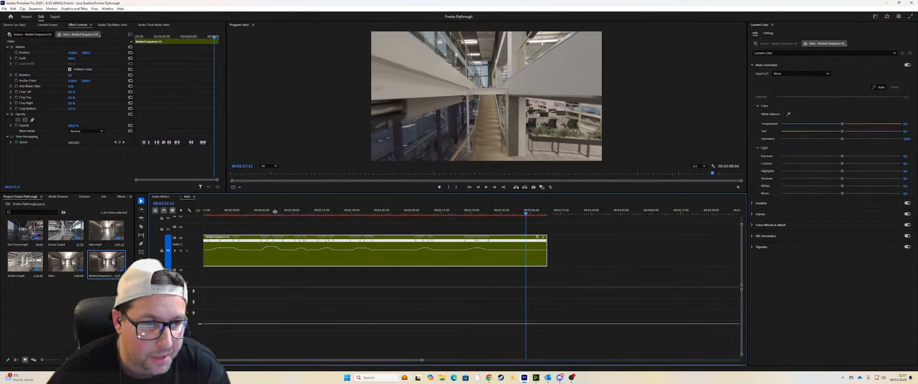
pyautogui.rightClick(79, 313)
pyautogui.click(30, 321)
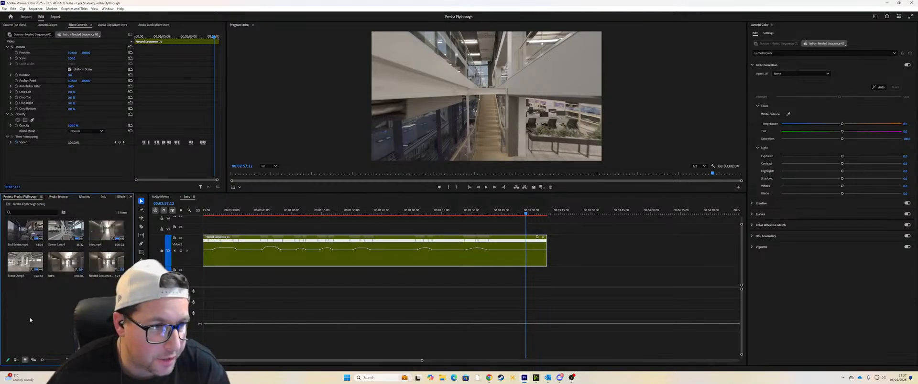
pyautogui.rightClick(70, 211)
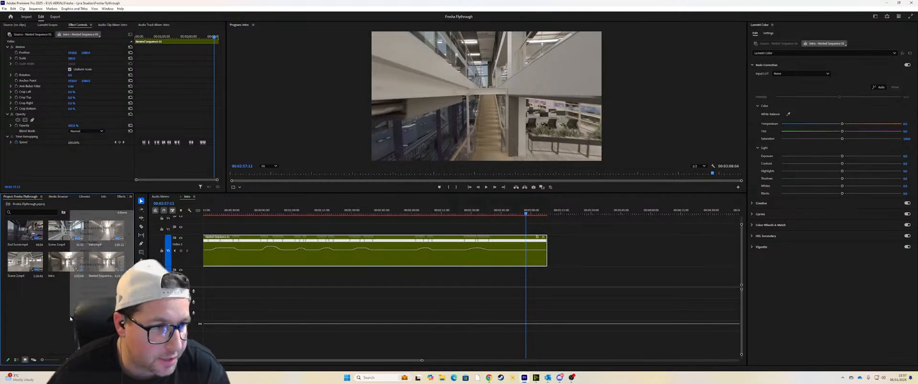
pyautogui.click(86, 223)
pyautogui.write('FPV')
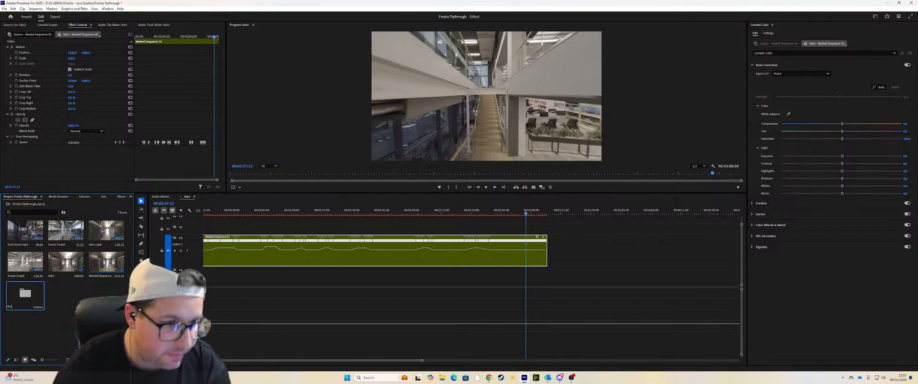
pyautogui.press('Return')
# Step: Move all the video clips and both sequences into the FPV bin
pyautogui.click(24, 231)
pyautogui.keyDown('shift'); pyautogui.click(106, 262); pyautogui.keyUp('shift')
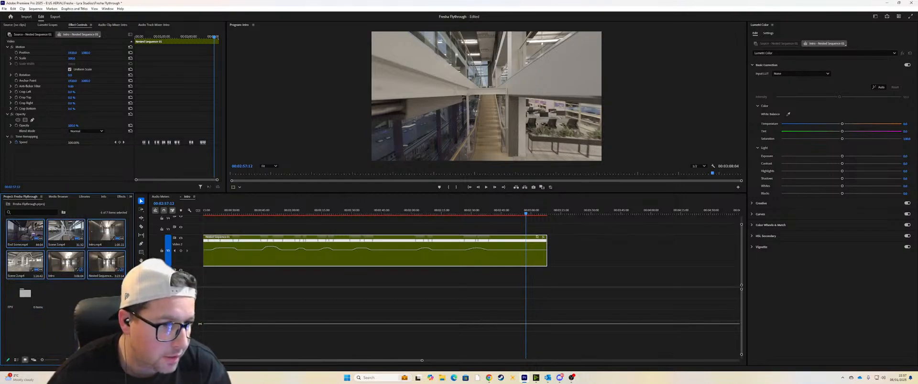
pyautogui.moveTo(106, 262); pyautogui.dragTo(25, 293)
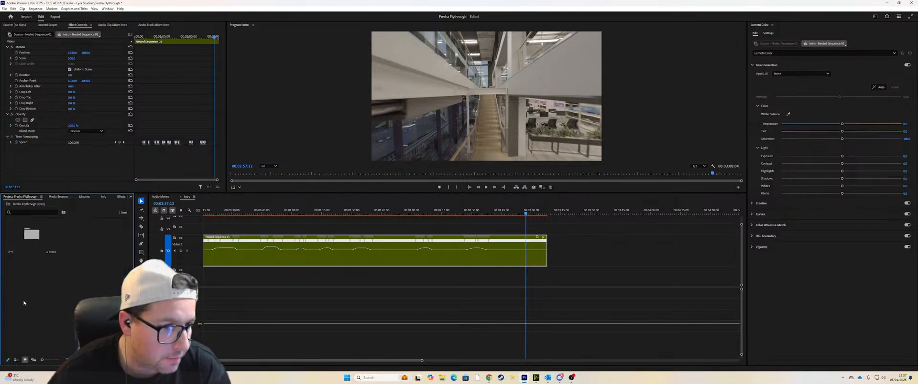
# Step: Create a second project bin named Music & SFX alongside the FPV bin
pyautogui.rightClick(91, 271)
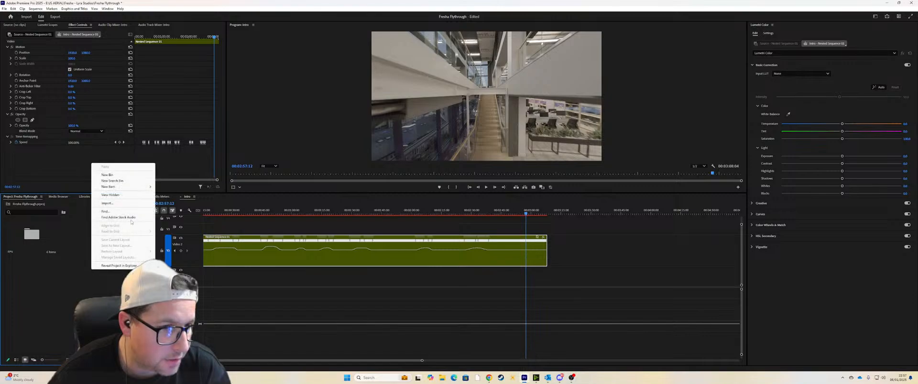
pyautogui.click(109, 175)
pyautogui.write('Music')
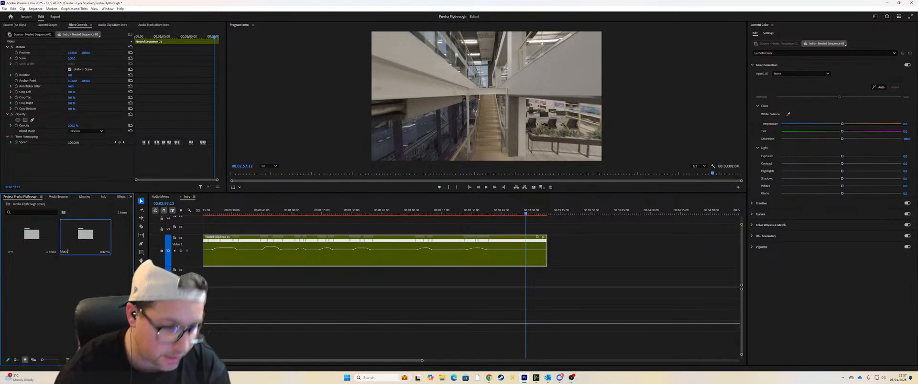
pyautogui.write(' & SFX')
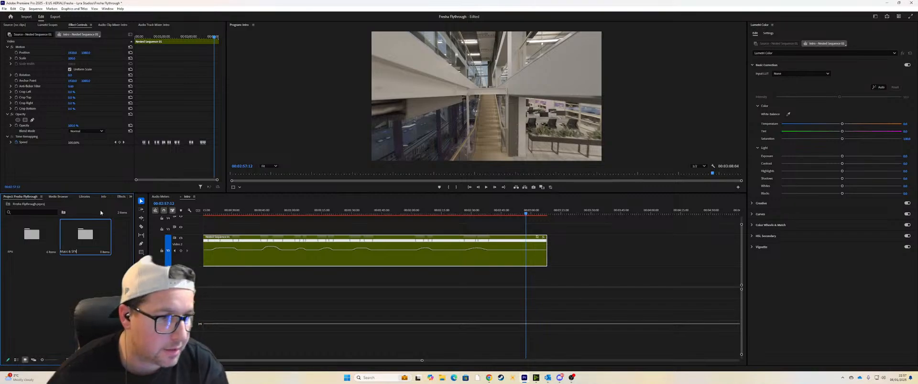
pyautogui.rightClick(94, 270)
pyautogui.click(108, 175)
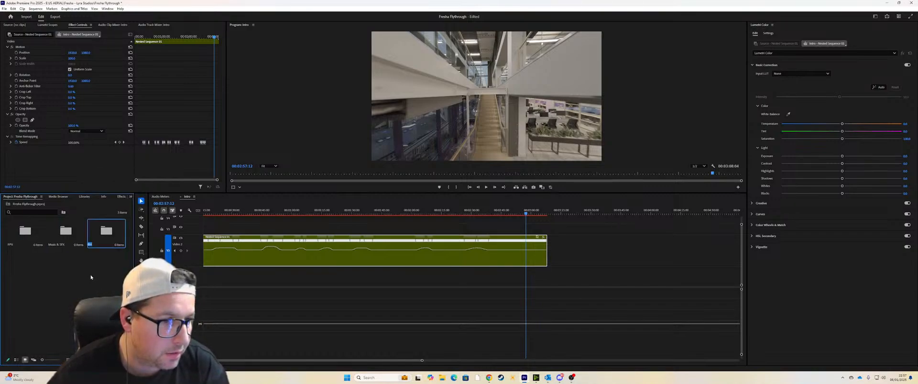
pyautogui.click(91, 277)
pyautogui.click(97, 238)
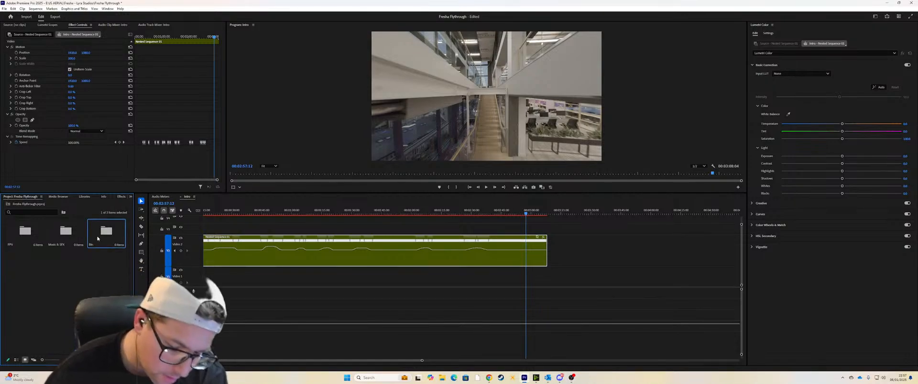
# Step: Create an adjustment layer in the project with the default video settings
pyautogui.rightClick(91, 270)
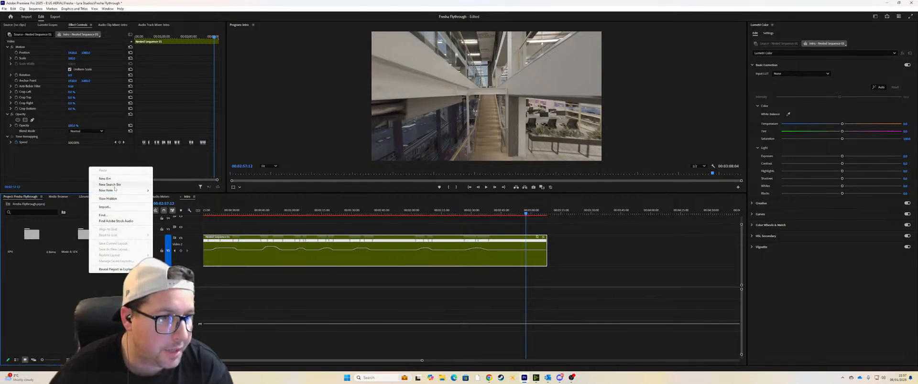
pyautogui.moveTo(114, 190)
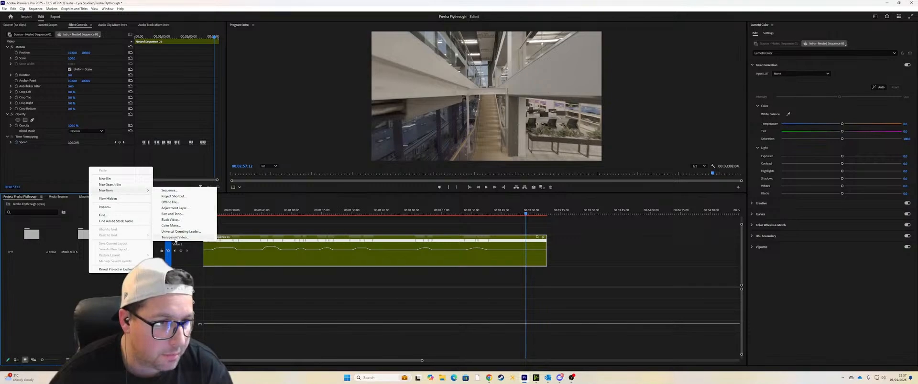
pyautogui.click(175, 208)
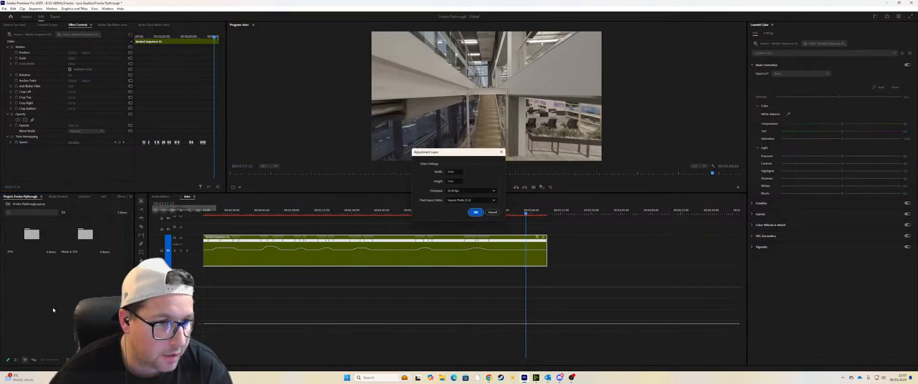
pyautogui.click(475, 214)
# Step: Place the adjustment layer on the track above the nested sequence and stretch it to cover the sequence's full length
pyautogui.moveTo(106, 231); pyautogui.dragTo(545, 243)
pyautogui.press('Home')
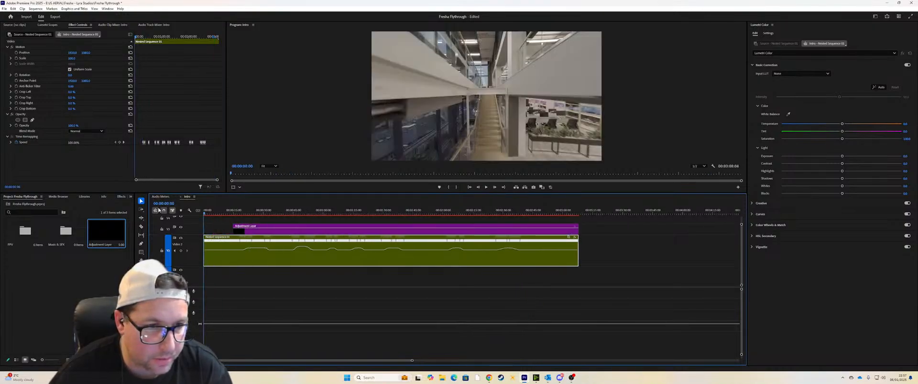
pyautogui.moveTo(234, 230); pyautogui.dragTo(160, 228)
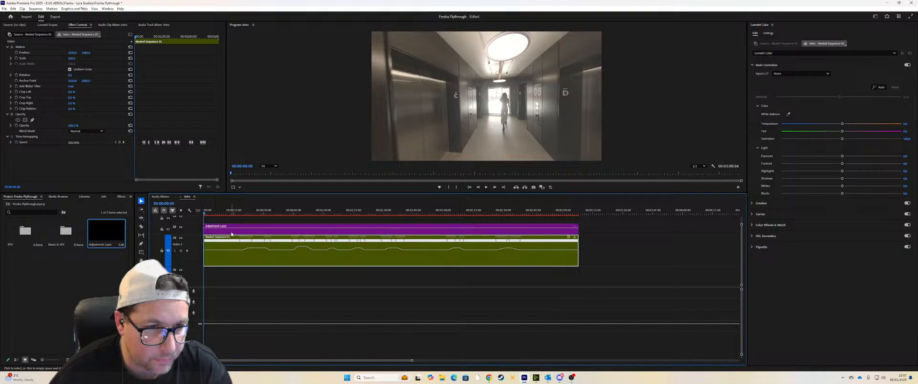
# Step: Apply the GPLOG Creative cube file from the LUTS folder on the Archive 1 drive as the adjustment layer's creative look
pyautogui.click(231, 231)
pyautogui.click(827, 73)
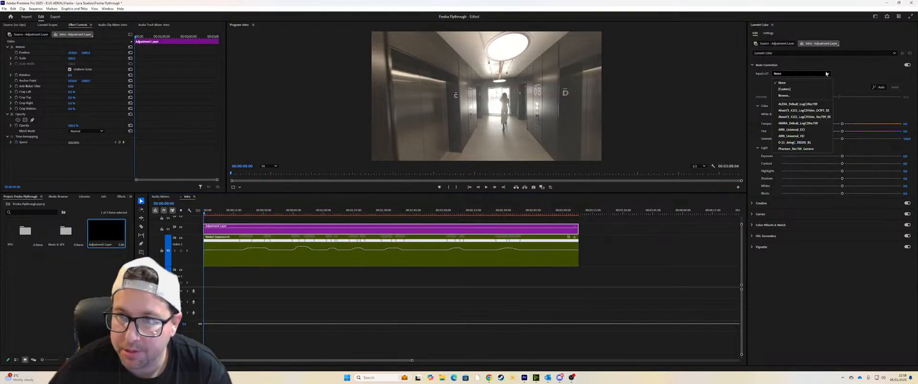
pyautogui.click(826, 74)
pyautogui.click(768, 204)
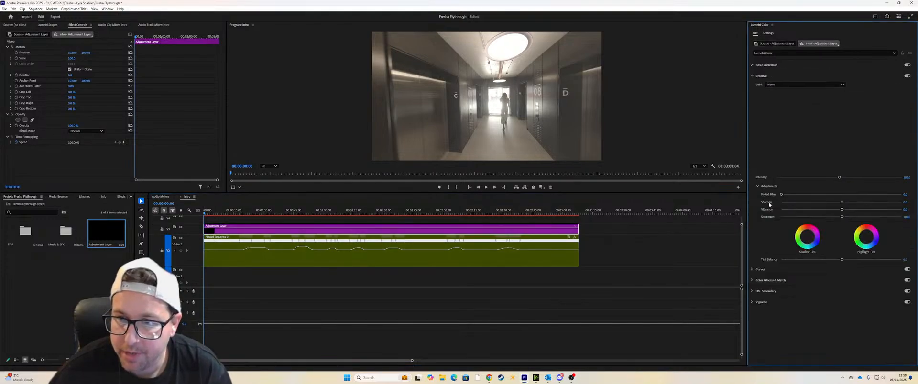
pyautogui.click(805, 85)
pyautogui.click(777, 103)
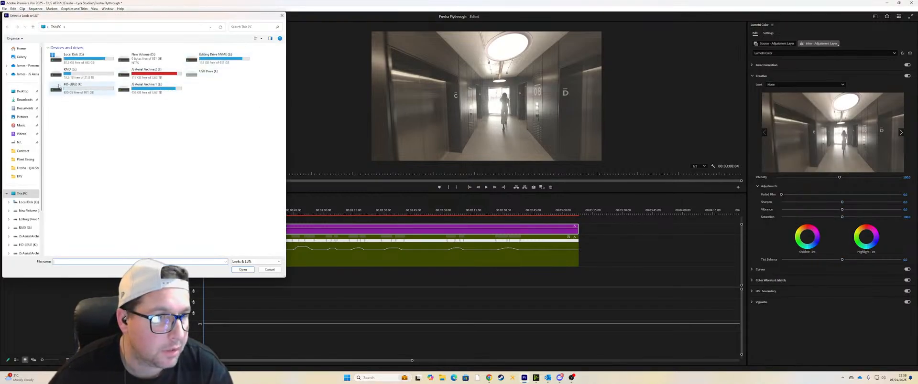
pyautogui.click(160, 92)
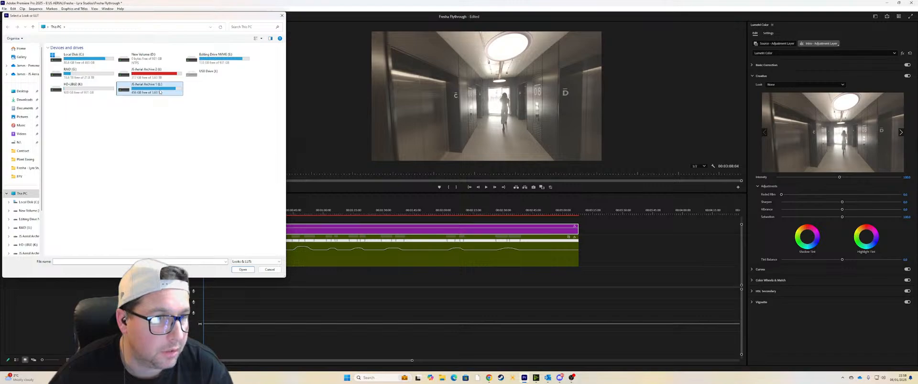
pyautogui.doubleClick(160, 92)
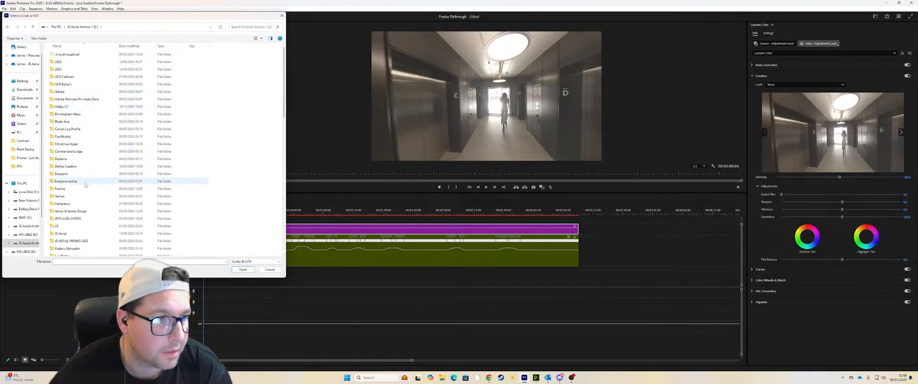
pyautogui.scroll(-3, 69, 204)
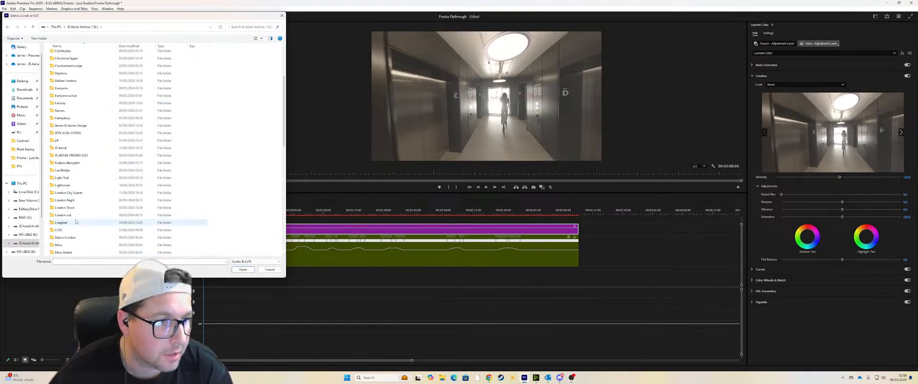
pyautogui.doubleClick(69, 231)
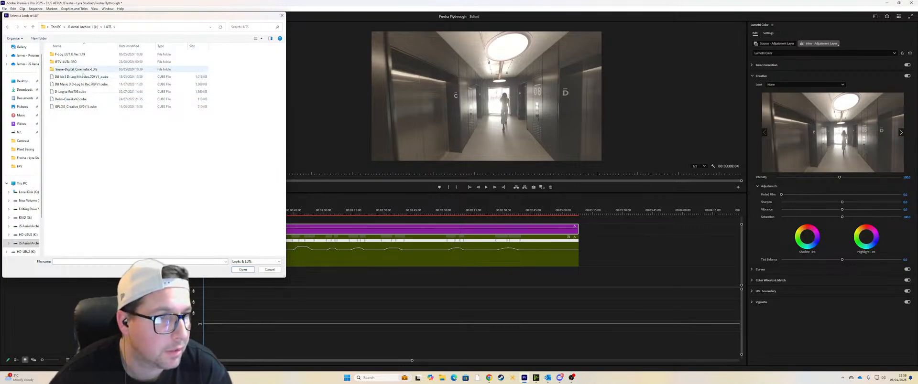
pyautogui.click(75, 107)
pyautogui.click(242, 271)
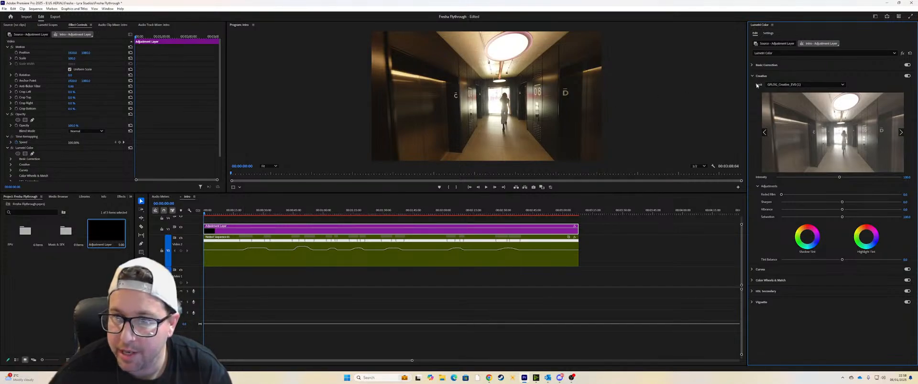
# Step: Set the intensity of the adjustment layer's creative look to 70
pyautogui.click(908, 178)
pyautogui.write('70')
pyautogui.press('Return')
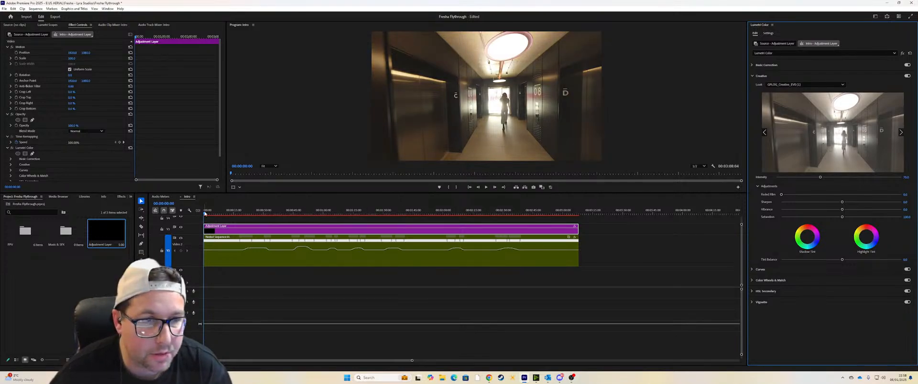
# Step: Play back the opening of the graded sequence around the reception area and save the project
pyautogui.moveTo(205, 213); pyautogui.dragTo(213, 213)
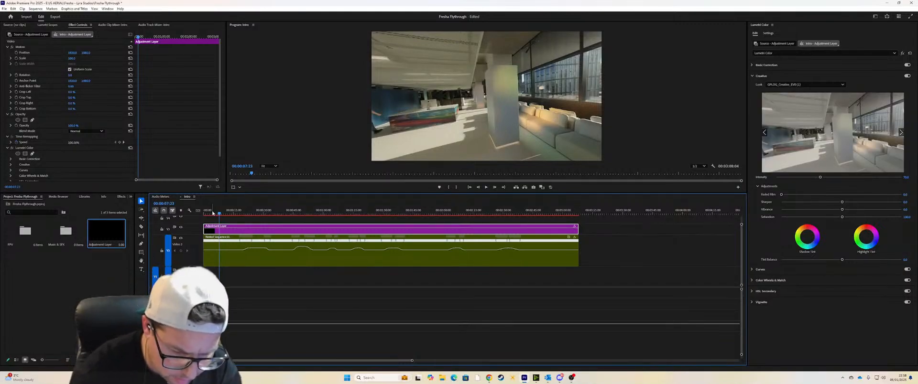
pyautogui.press('space')
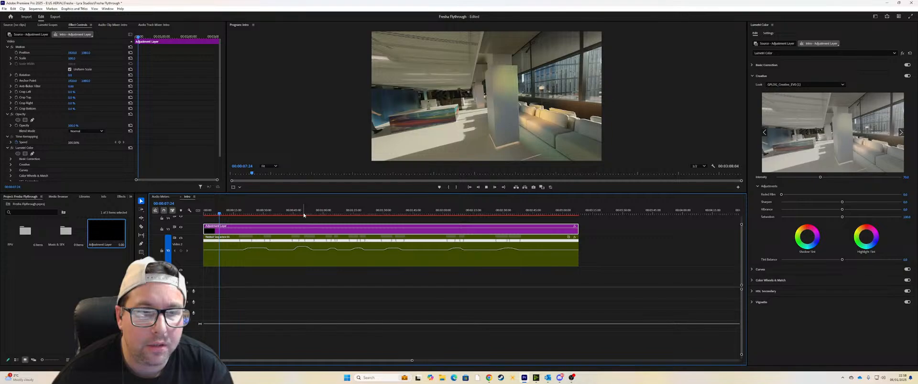
pyautogui.hotkey('ctrl', 's')
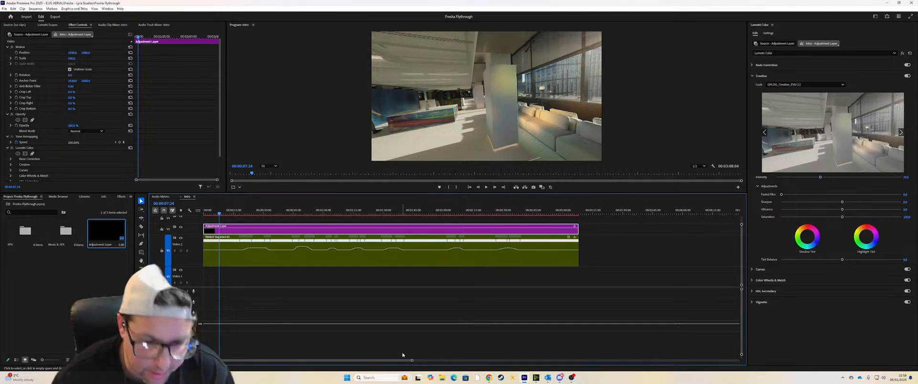
pyautogui.moveTo(218, 215); pyautogui.dragTo(217, 215)
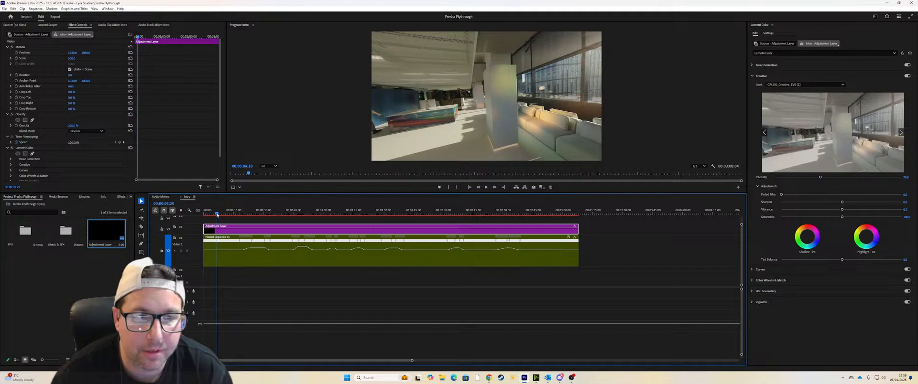
pyautogui.press('space')
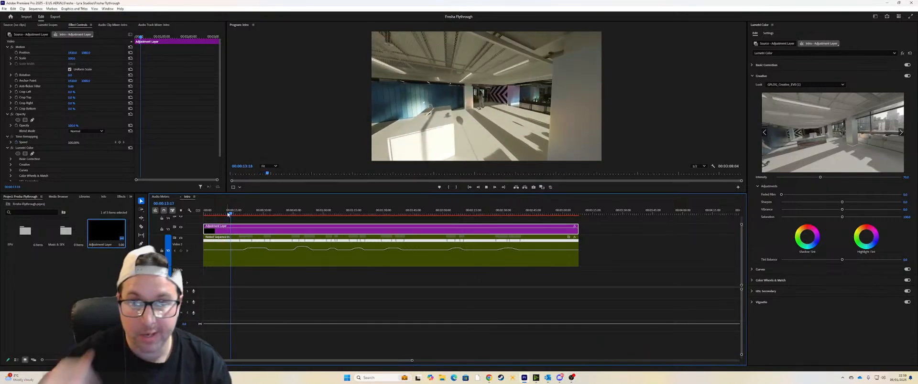
# Step: Enlarge the program monitor and compare the frame with the adjustment layer's Creative correction switched off and on
pyautogui.moveTo(379, 194); pyautogui.dragTo(371, 264)
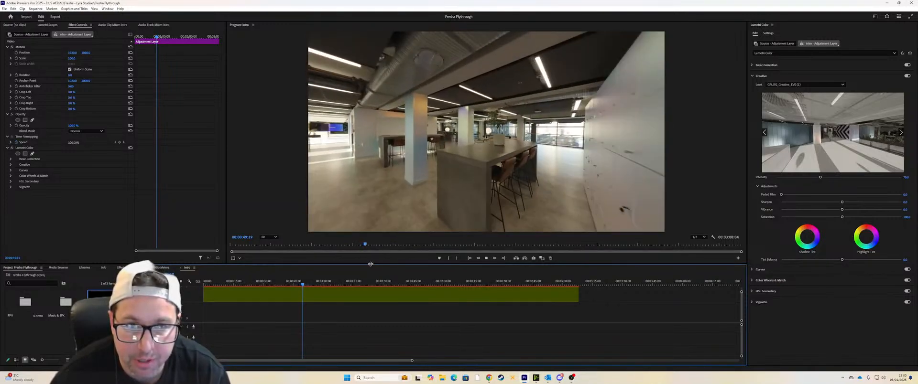
pyautogui.click(906, 76)
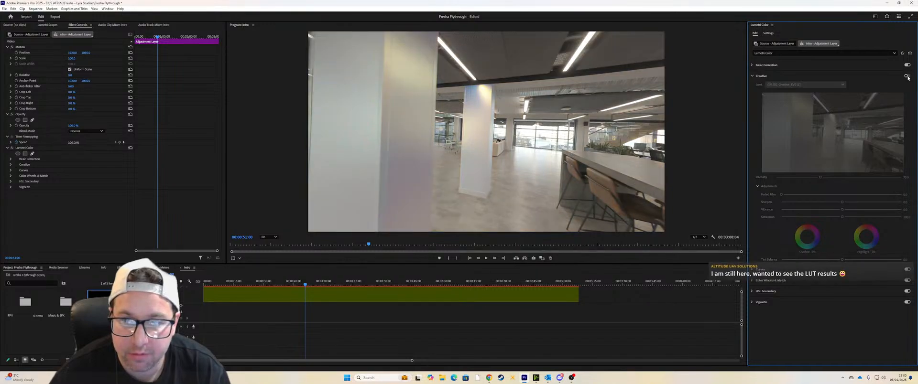
pyautogui.click(906, 76)
pyautogui.click(907, 76)
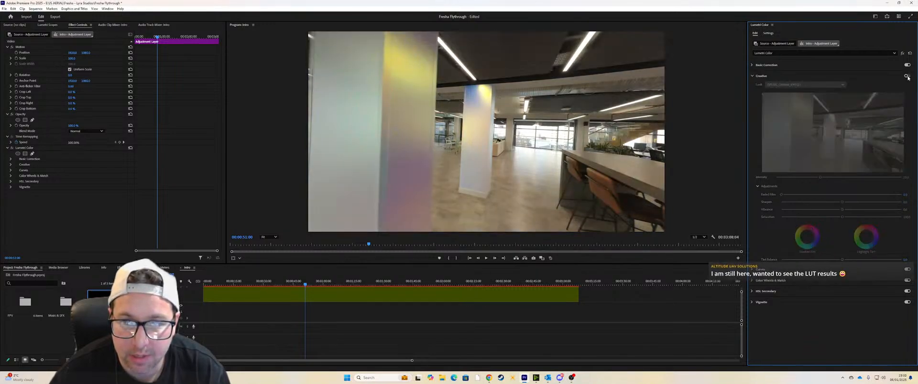
pyautogui.click(907, 76)
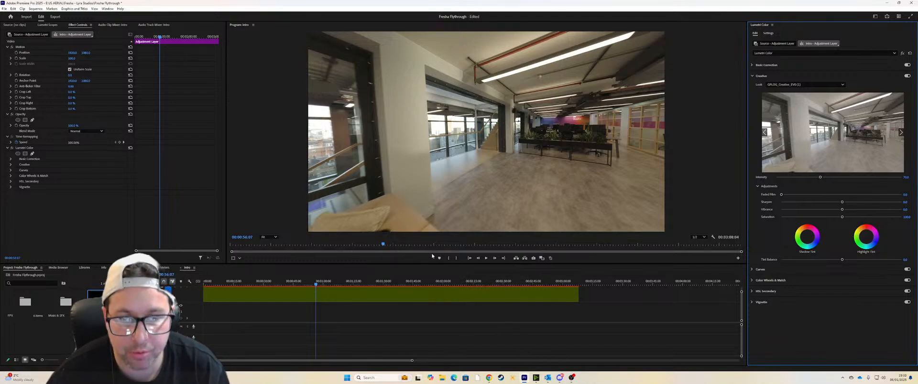
# Step: Review the graded flythrough from the staircase through the glass-partitioned offices, return to the sequence start and save the project
pyautogui.click(485, 258)
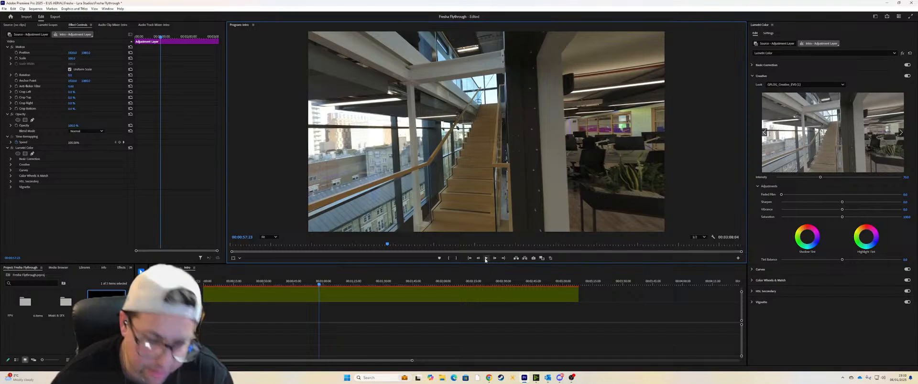
pyautogui.click(486, 258)
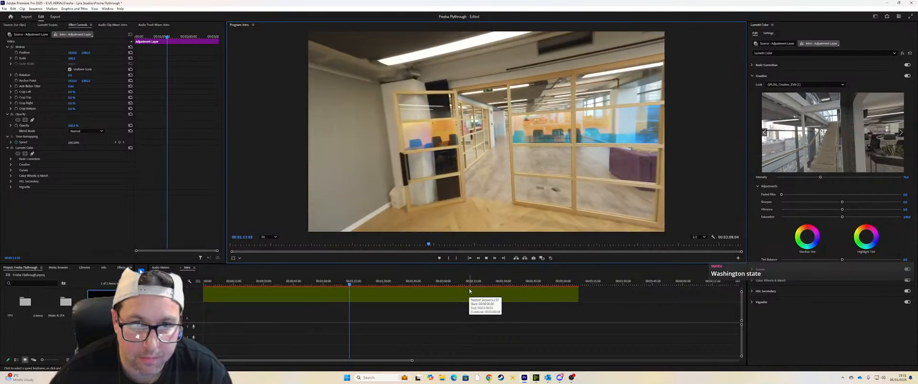
pyautogui.press('space')
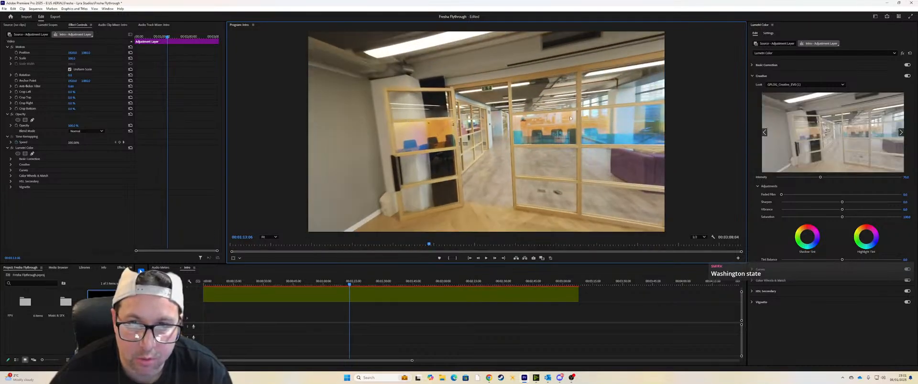
pyautogui.press('space')
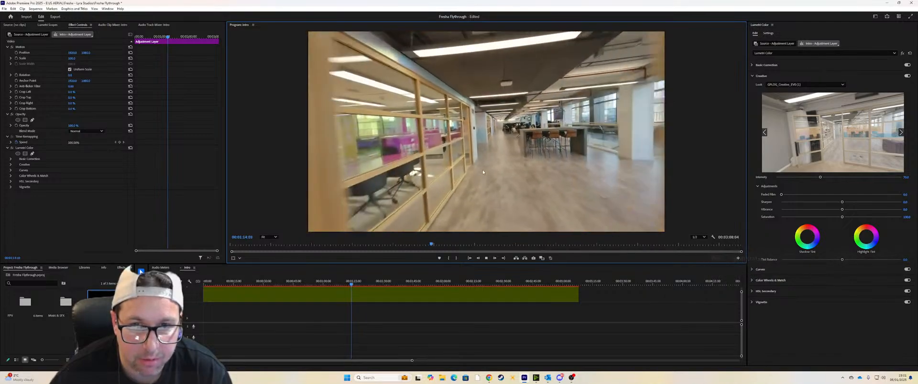
pyautogui.press('space')
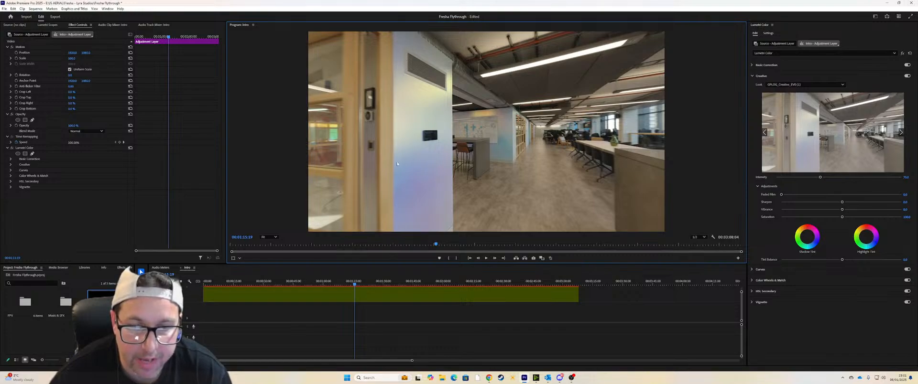
pyautogui.press('space')
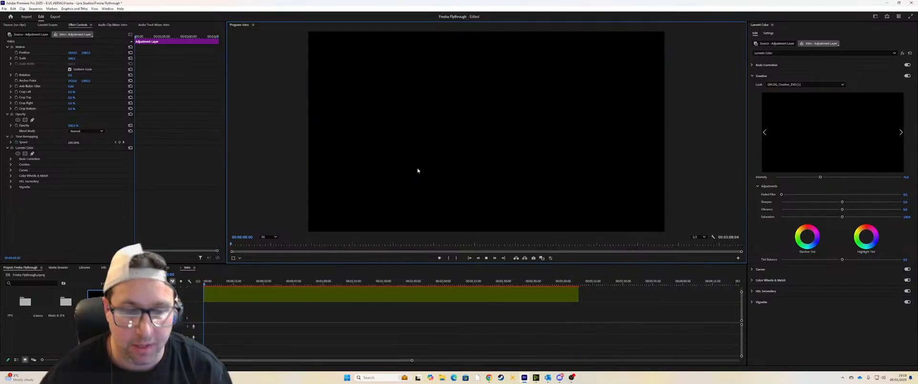
pyautogui.hotkey('ctrl', 's')
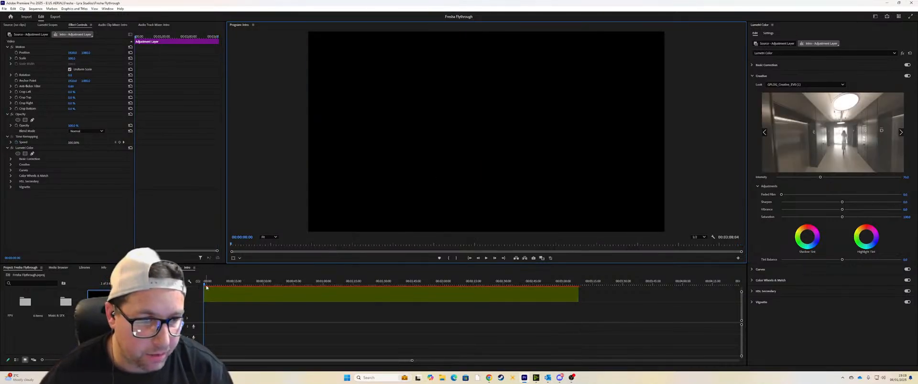
# Step: Play the sequence from its start to examine the motion and grade from the lift corridor into the reception
pyautogui.press('space')
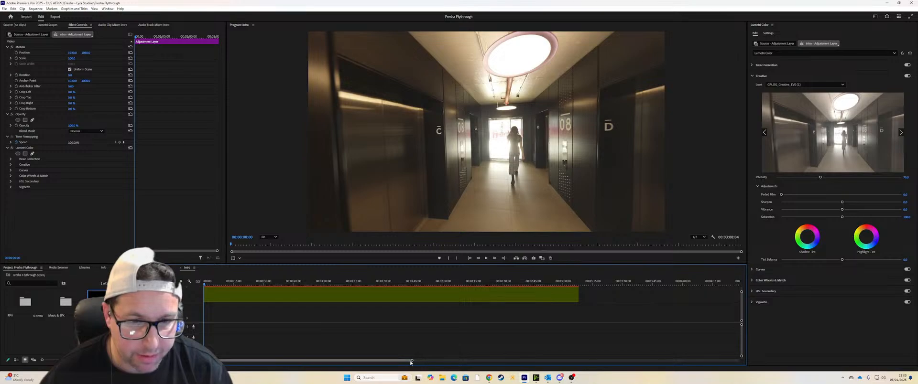
pyautogui.moveTo(412, 361); pyautogui.dragTo(580, 360)
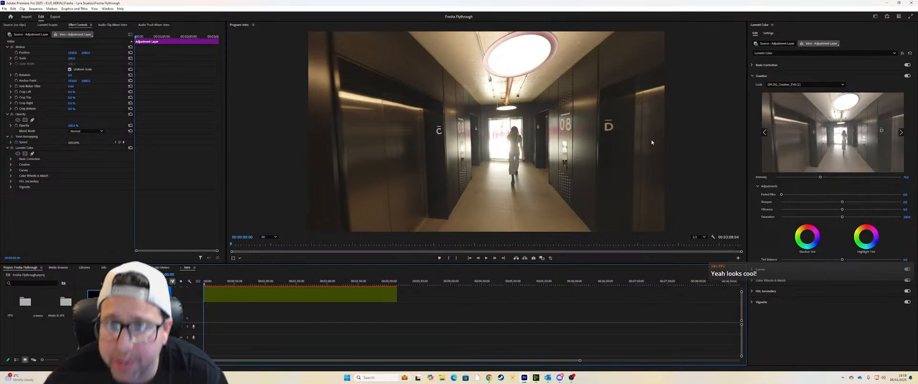
pyautogui.press('space')
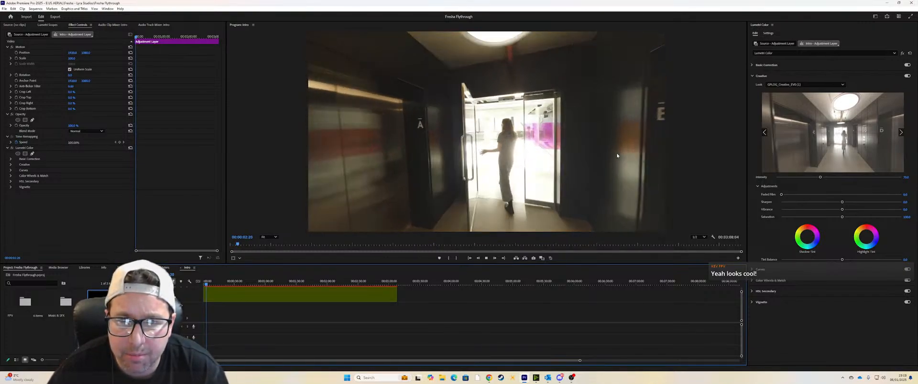
pyautogui.press('space')
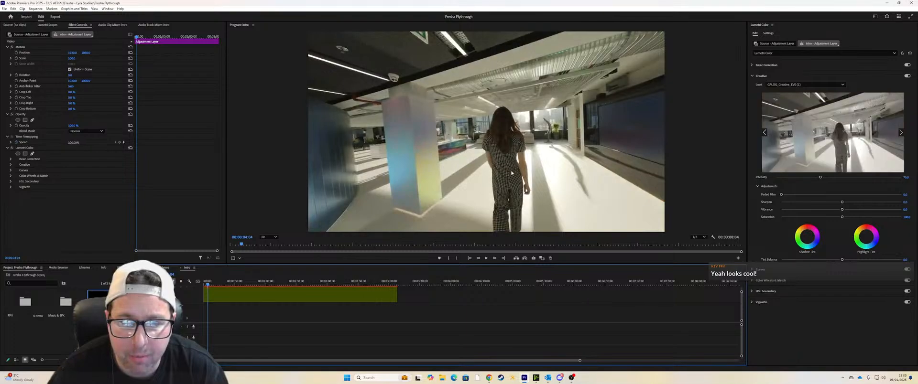
pyautogui.press('space')
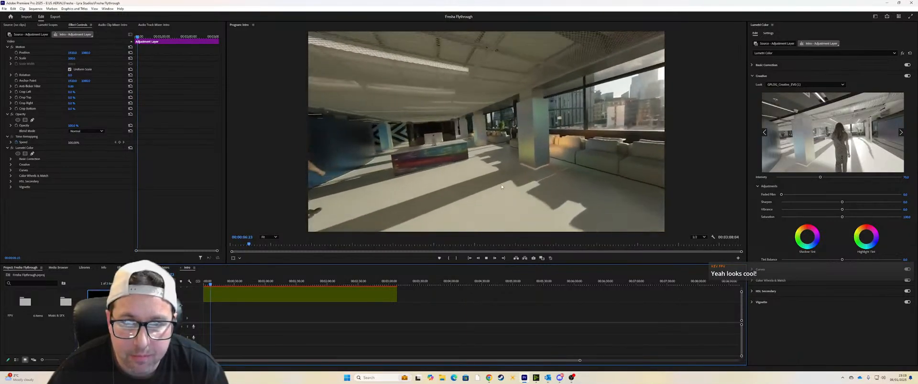
pyautogui.press('space')
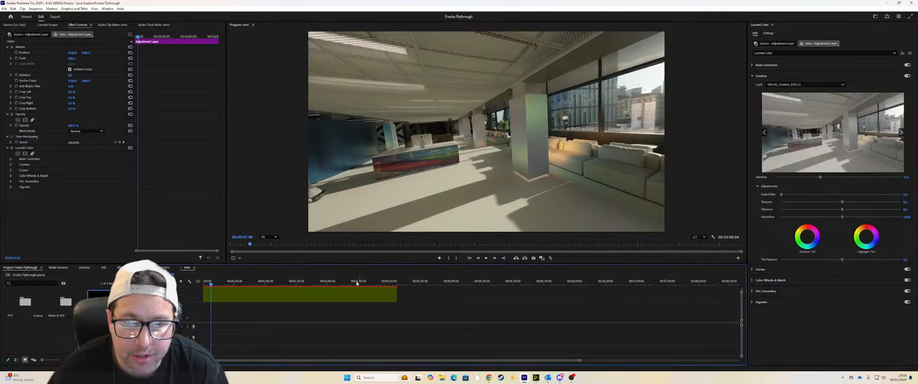
pyautogui.click(210, 285)
pyautogui.click(209, 285)
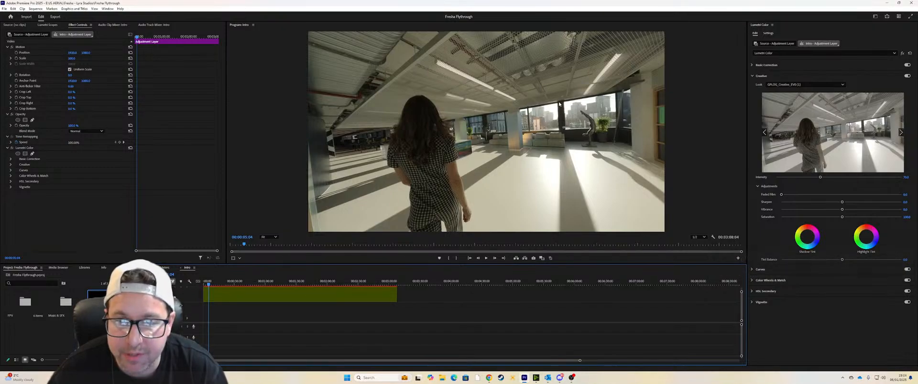
pyautogui.press('space')
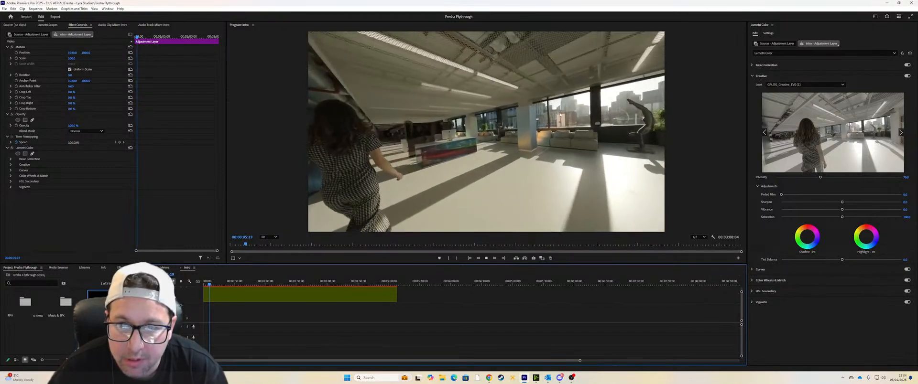
pyautogui.press('space')
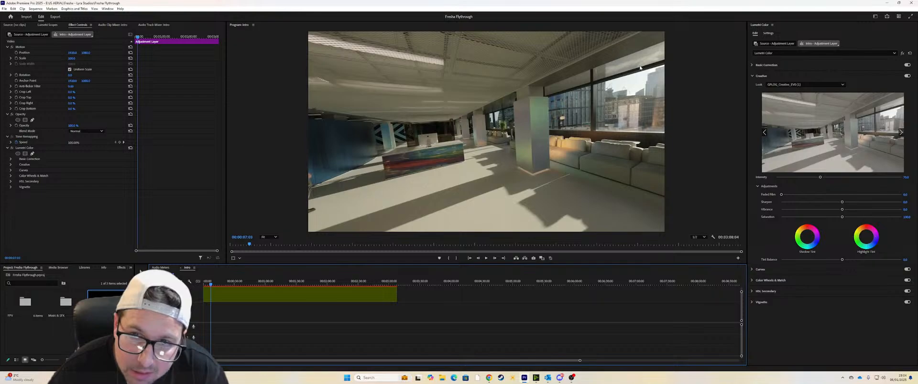
# Step: Replay the reception passage past the sofas and statue to examine its speed changes and camera movement
pyautogui.click(208, 283)
pyautogui.press('space')
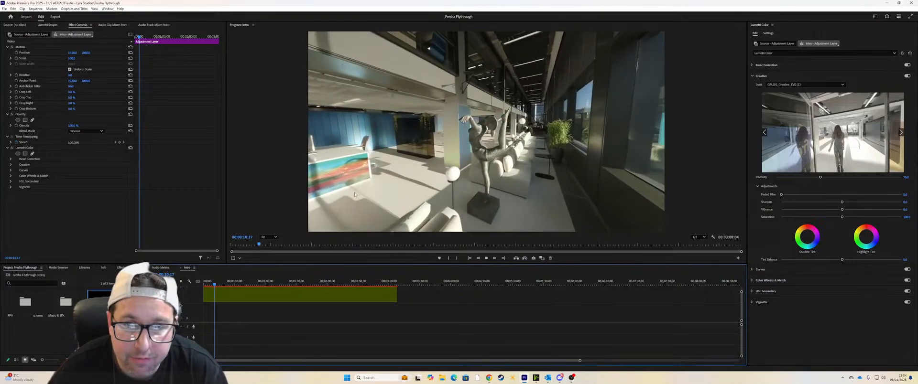
pyautogui.press('space')
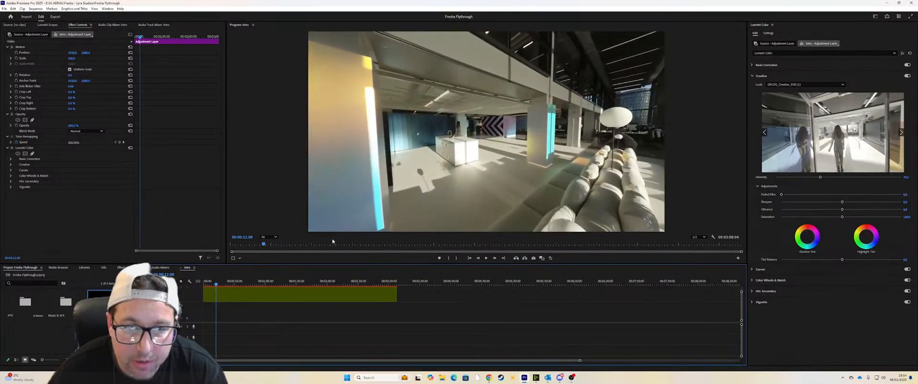
pyautogui.click(210, 282)
pyautogui.press('space')
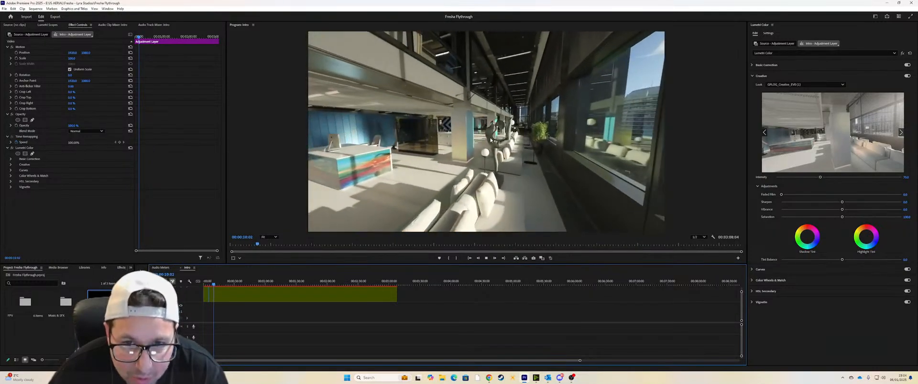
pyautogui.press('space')
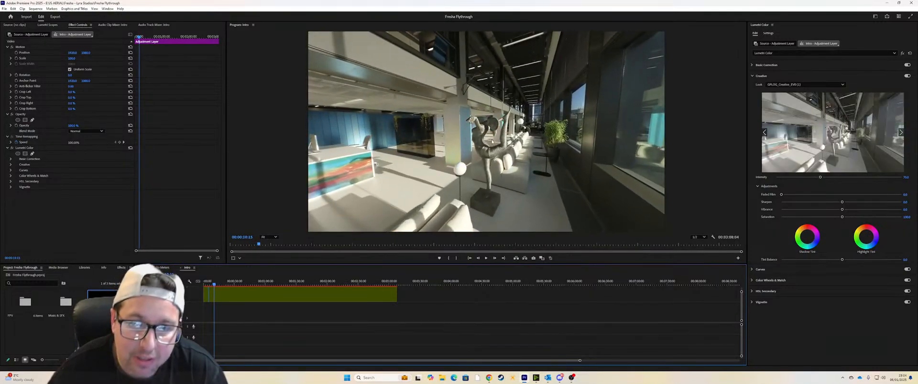
pyautogui.press('space')
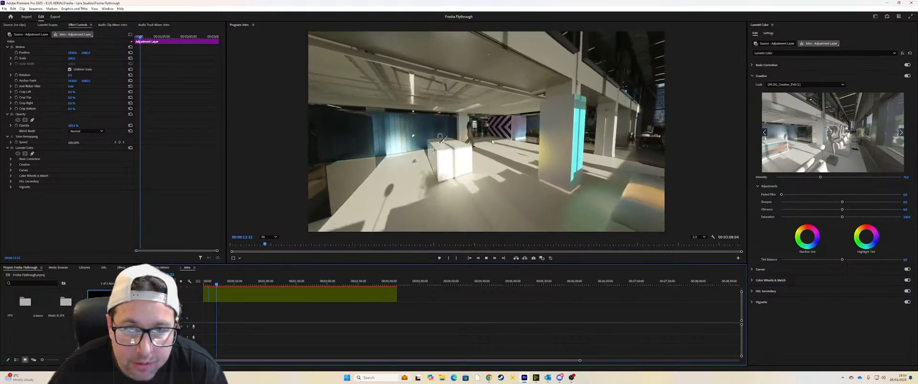
pyautogui.press('space')
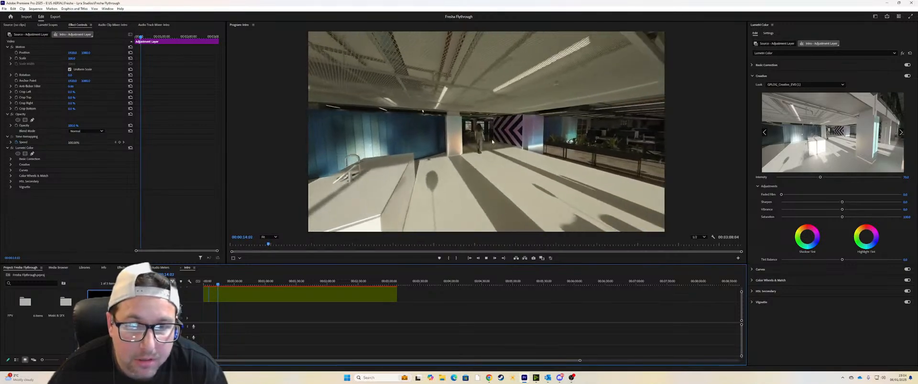
pyautogui.press('space')
# Step: Activate the Razor tool, replay the flythrough from the statue and go back to recheck the meeting-room passage
pyautogui.press('c')
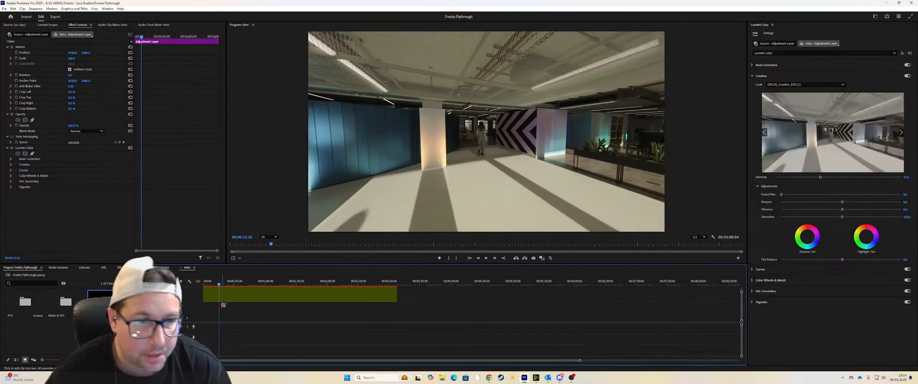
pyautogui.moveTo(219, 285); pyautogui.dragTo(214, 286)
pyautogui.press('space')
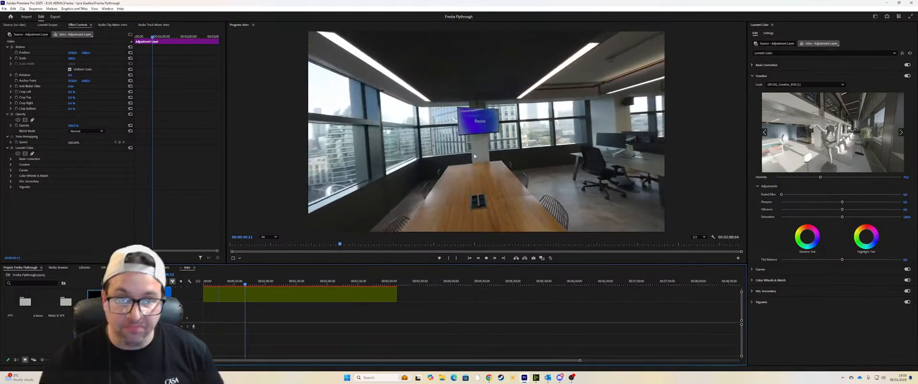
pyautogui.press('space')
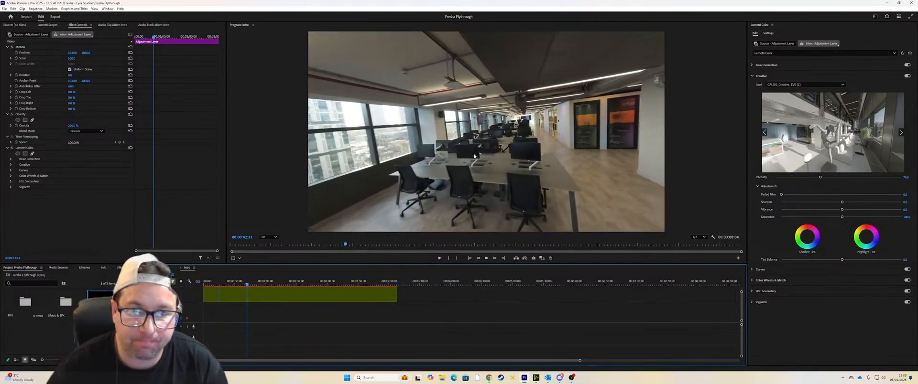
pyautogui.moveTo(248, 287); pyautogui.dragTo(240, 286)
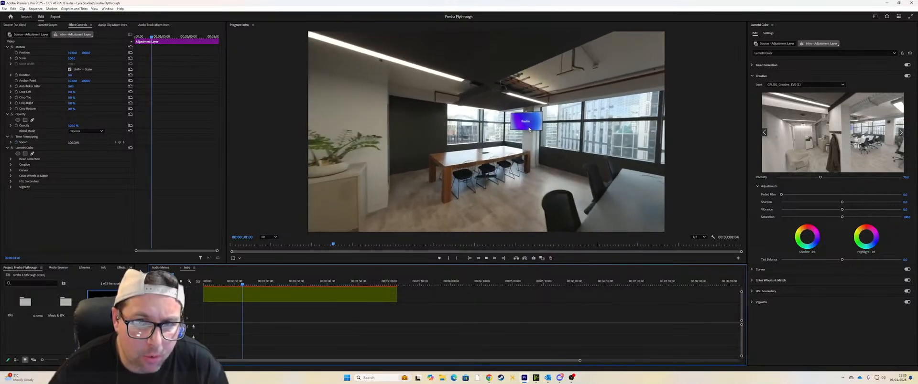
# Step: Replay the passage over the meeting table towards the wall screen to recheck its motion and pacing
pyautogui.press('space')
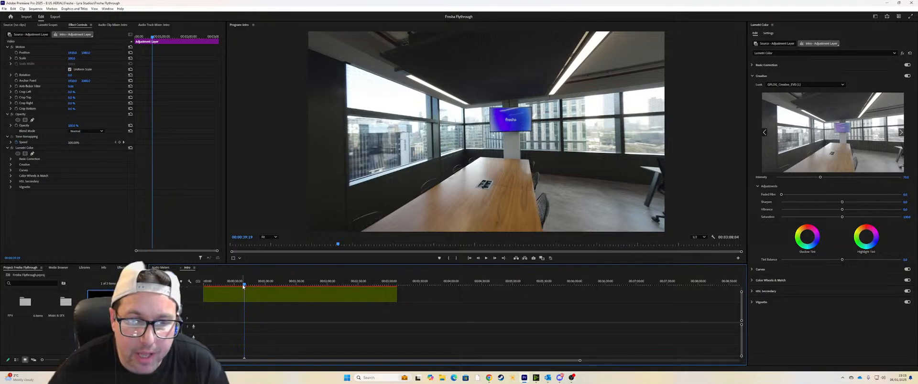
pyautogui.moveTo(243, 287); pyautogui.dragTo(245, 287)
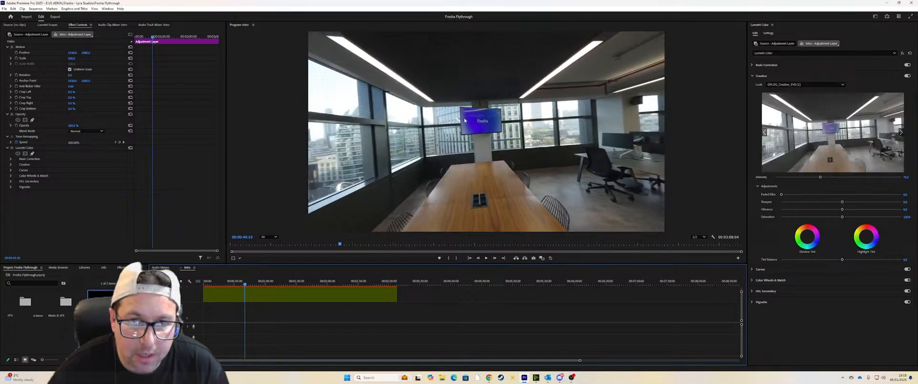
pyautogui.click(242, 286)
pyautogui.press('space')
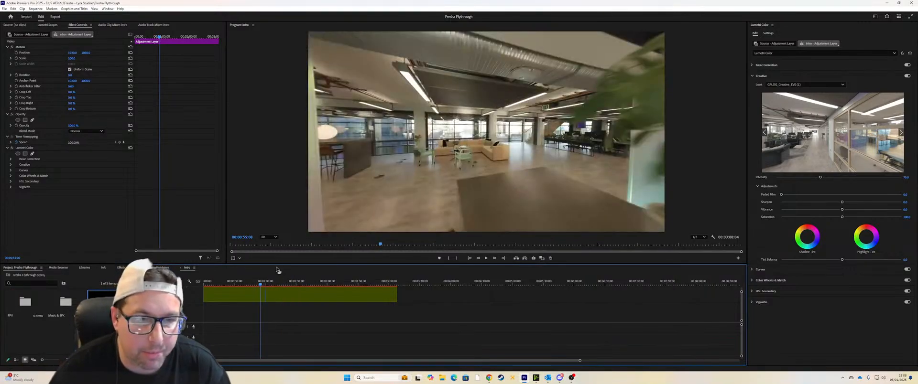
# Step: Enlarge the timeline area to show the clip's speed ramps, replay the open-plan office passage and enlarge the program preview again
pyautogui.moveTo(284, 263); pyautogui.dragTo(307, 194)
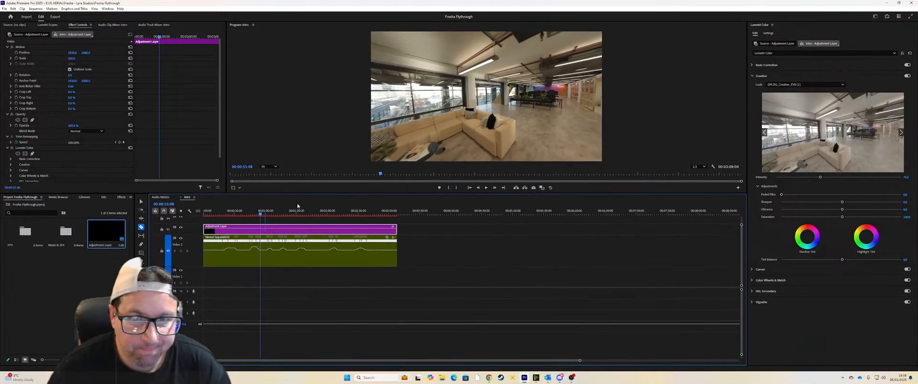
pyautogui.press('space')
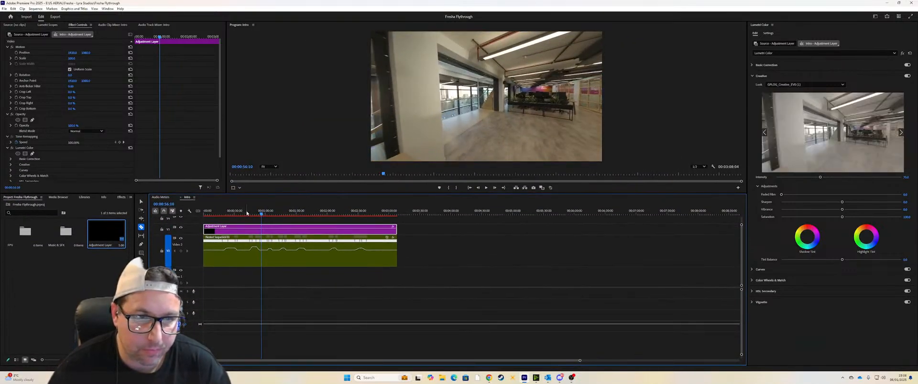
pyautogui.press('space')
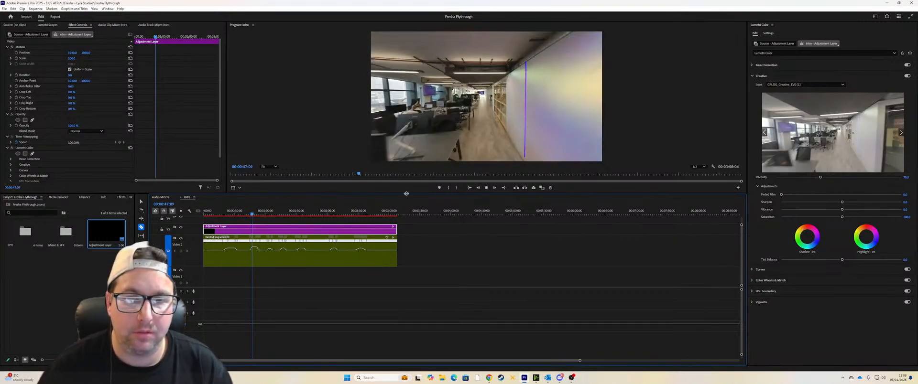
pyautogui.moveTo(406, 194); pyautogui.dragTo(403, 270)
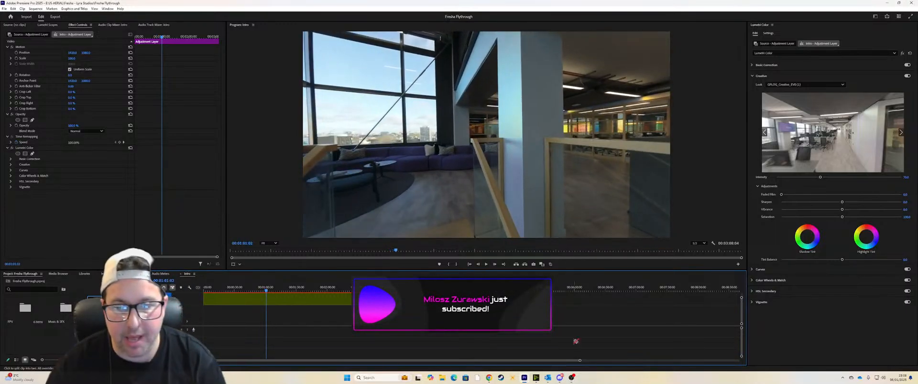
# Step: Switch to OBS Studio to check the stream and chat, and return to Premiere Pro
pyautogui.click(571, 378)
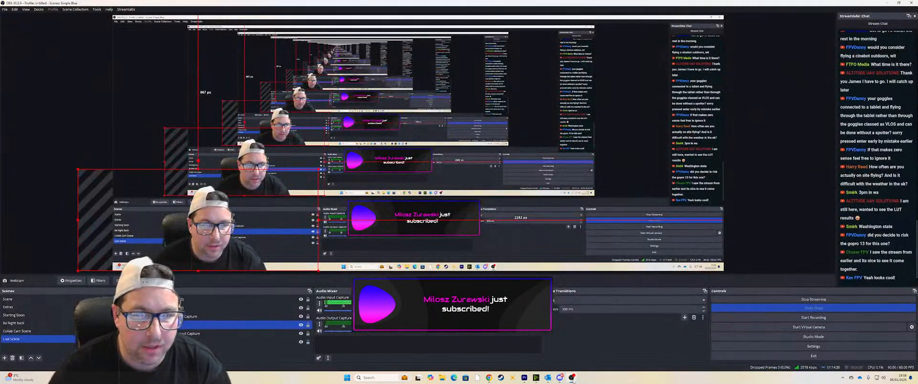
pyautogui.click(572, 378)
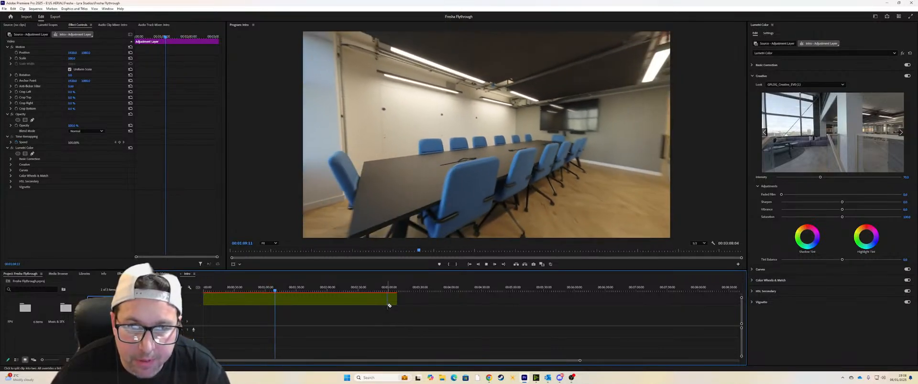
# Step: Enlarge the program preview further and replay the boardroom passage with the blue chairs
pyautogui.press('space')
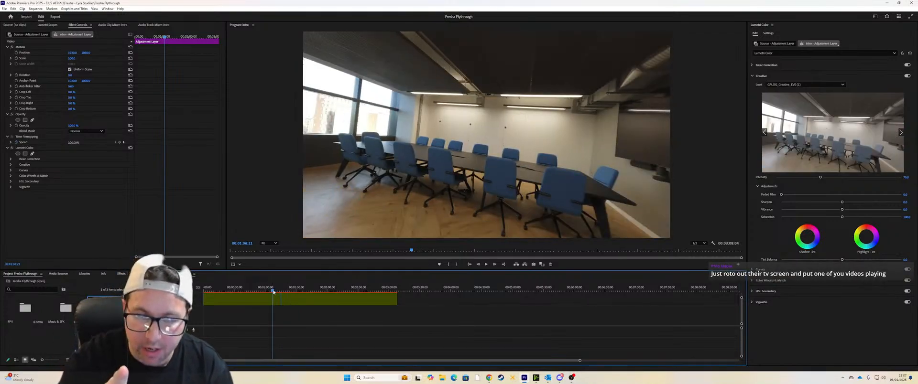
pyautogui.moveTo(307, 269); pyautogui.dragTo(307, 306)
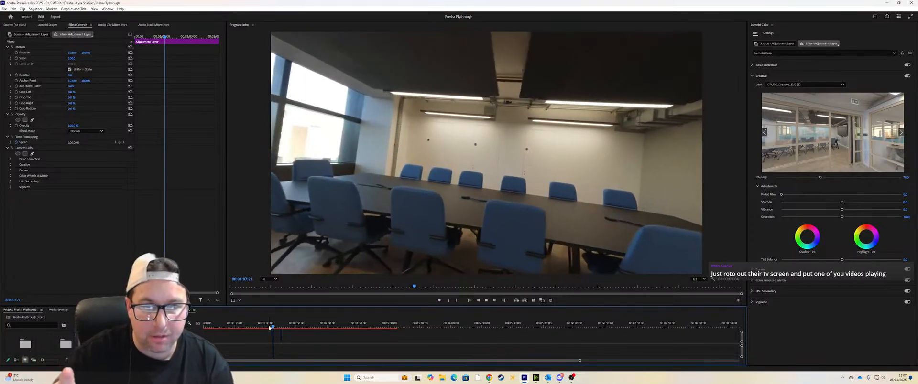
pyautogui.press('space')
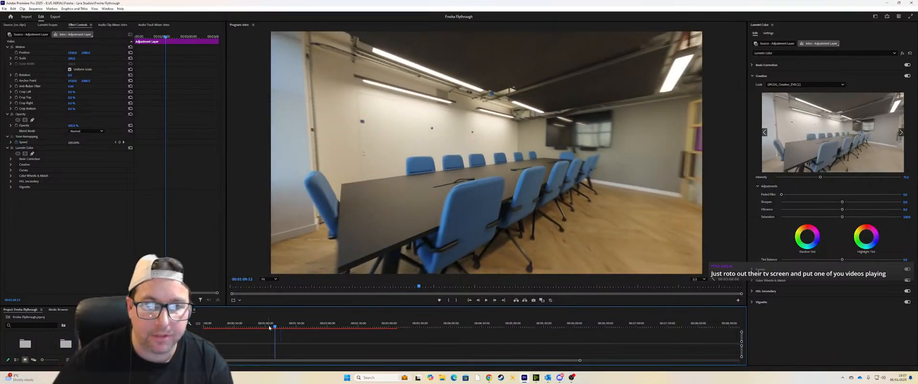
# Step: Go back frame by frame through the boardroom turn to examine the movement past the long table
pyautogui.press('Left')
pyautogui.press('Left')
pyautogui.press('Left')
pyautogui.press('Left')
pyautogui.press('Left')
pyautogui.press('Left')
pyautogui.press('Left')
pyautogui.press('Left')
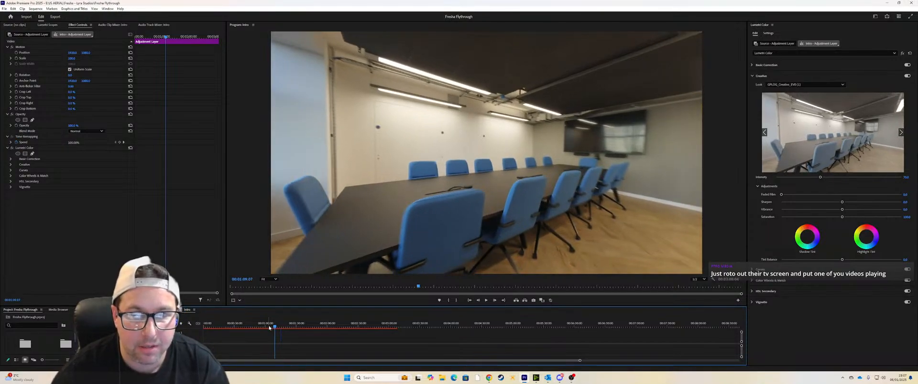
pyautogui.press('Left')
pyautogui.press('Left')
pyautogui.press('Left')
pyautogui.press('Left')
pyautogui.press('Left')
pyautogui.press('Left')
pyautogui.press('Left')
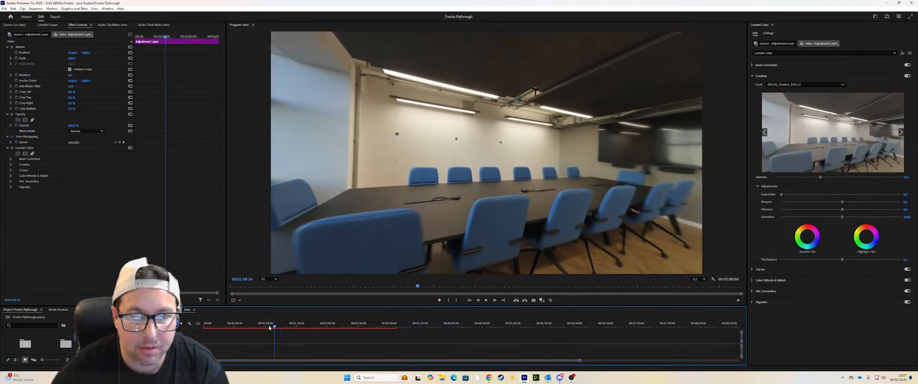
pyautogui.press('Left')
pyautogui.press('Left')
pyautogui.press('Left')
pyautogui.press('Left')
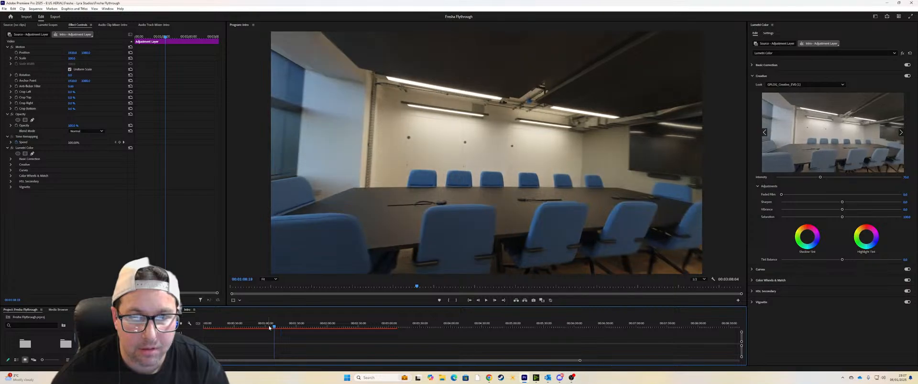
# Step: Compare neighbouring boardroom frames around 00:01:08:18 to examine the transition between them
pyautogui.press('Right')
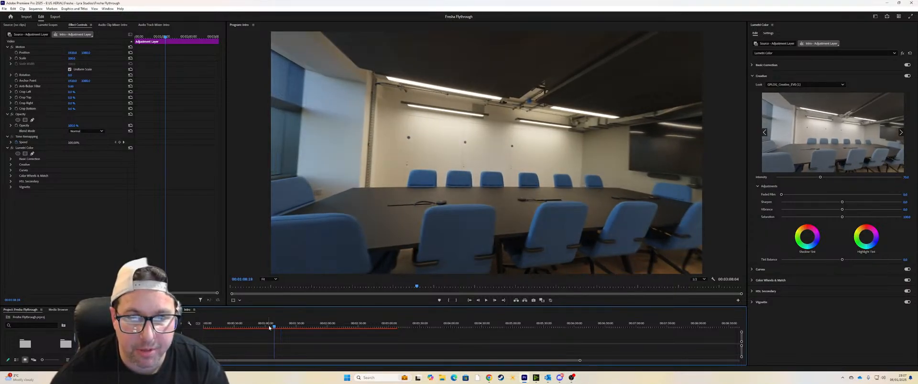
pyautogui.press('Left')
pyautogui.press('Right')
pyautogui.press('Right')
pyautogui.press('Right')
pyautogui.press('Right')
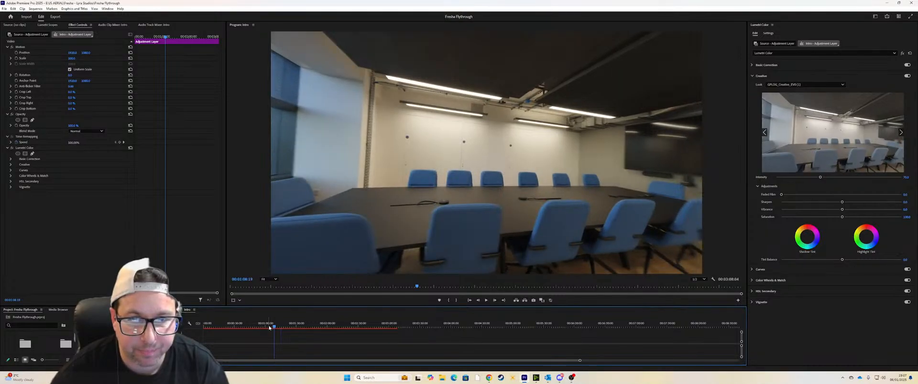
pyautogui.press('Left')
pyautogui.press('Left')
pyautogui.press('Left')
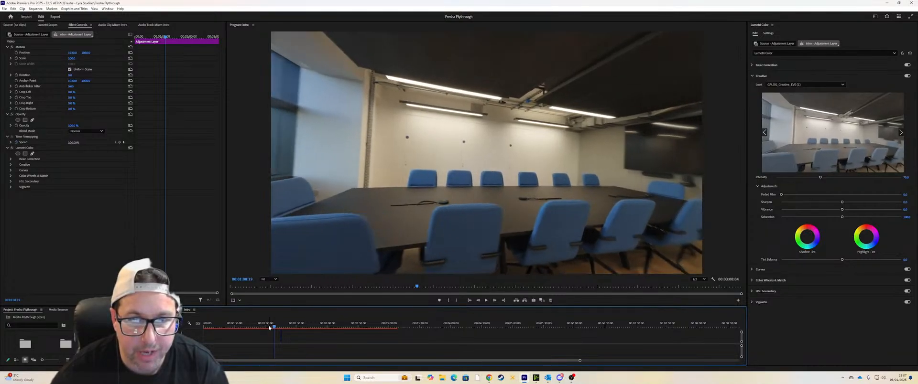
pyautogui.press('Left')
pyautogui.press('Right')
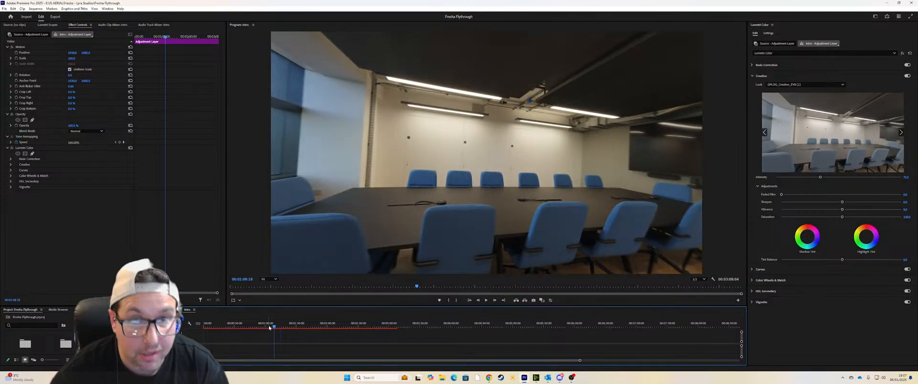
pyautogui.press('Left')
pyautogui.press('Right')
pyautogui.press('Right')
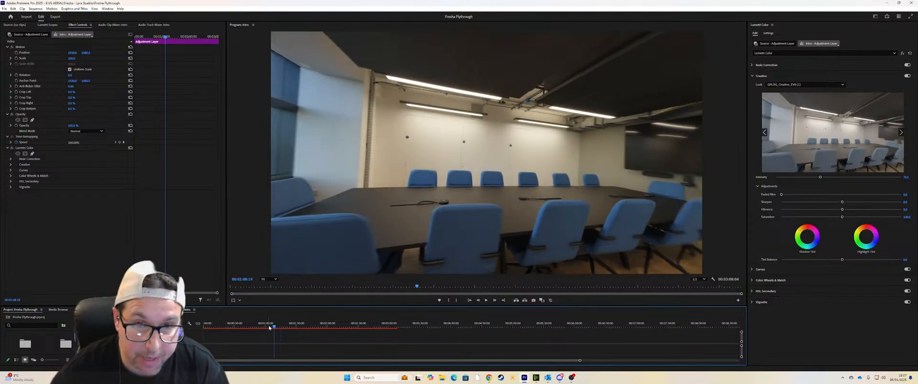
pyautogui.press('Left')
pyautogui.press('Right')
pyautogui.press('Left')
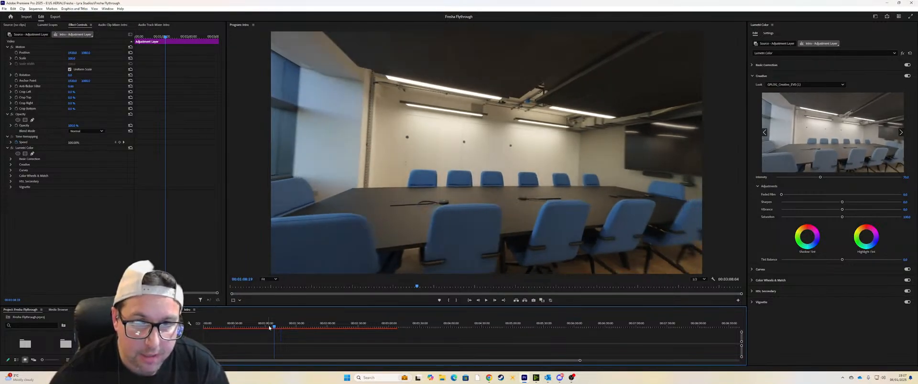
pyautogui.press('Left')
pyautogui.press('Left')
pyautogui.press('Left')
pyautogui.press('Left')
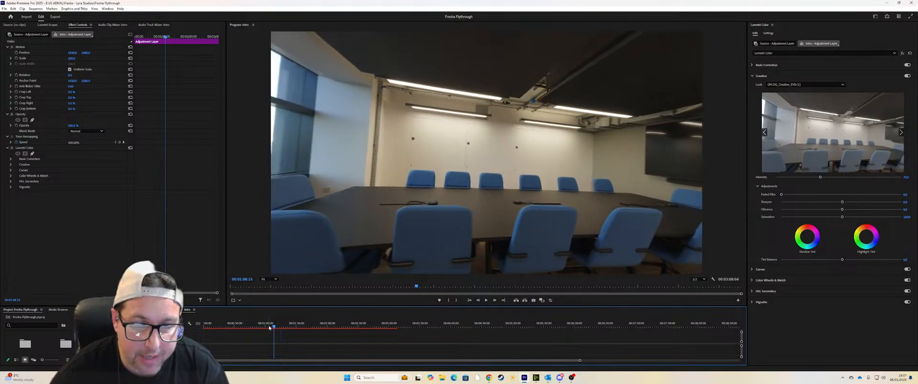
pyautogui.press('Right')
pyautogui.press('Right')
pyautogui.press('Right')
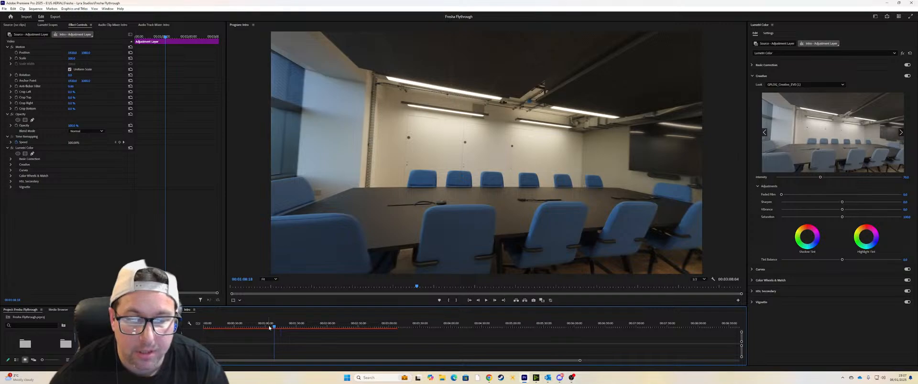
pyautogui.press('Right')
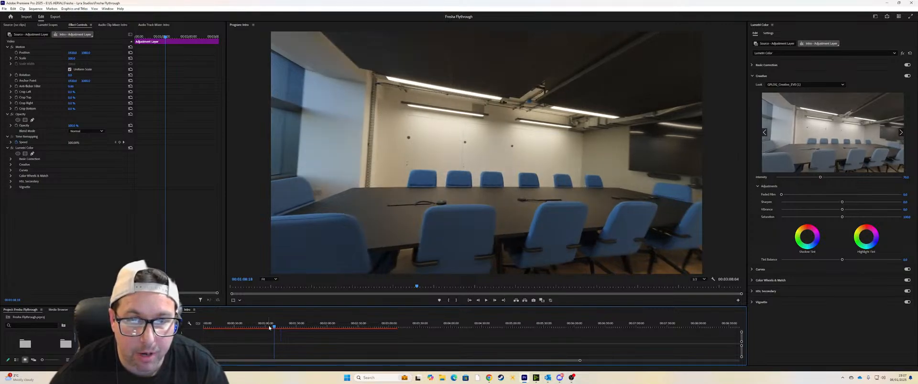
pyautogui.press('Right')
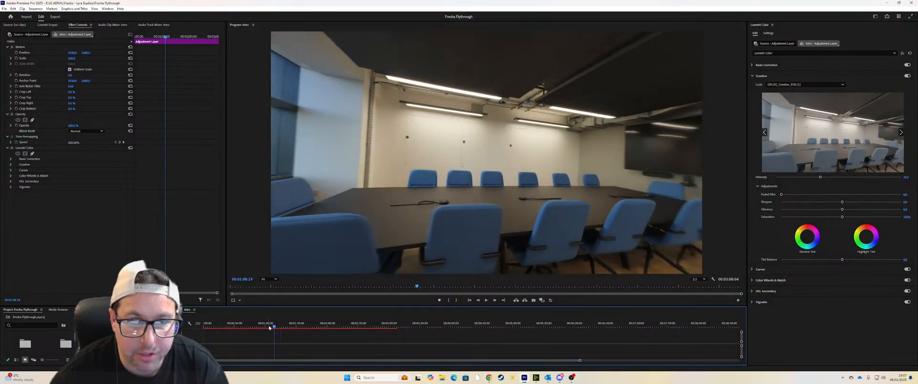
# Step: Play the boardroom turn backward and forward to check its continuity, and continue playback into the office desks
pyautogui.press('j')
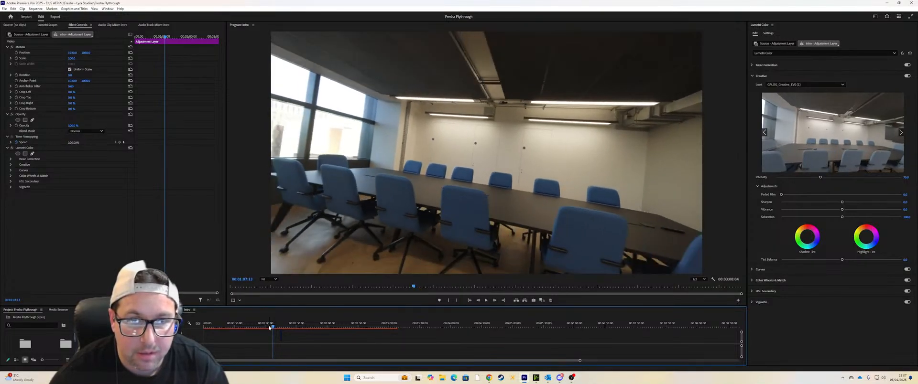
pyautogui.press('l')
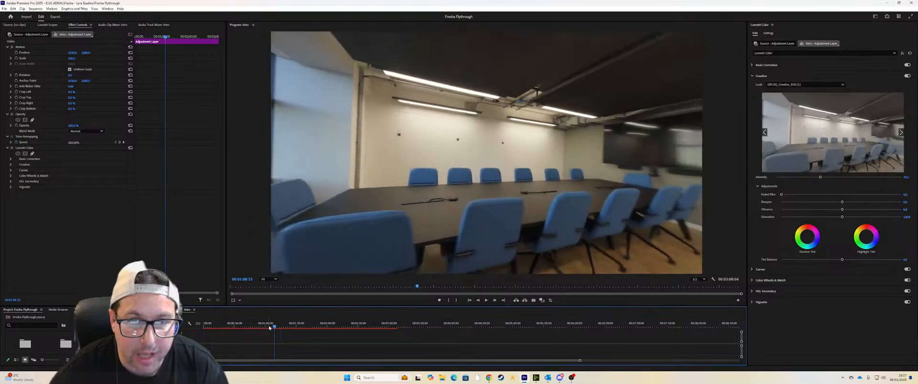
pyautogui.press('j')
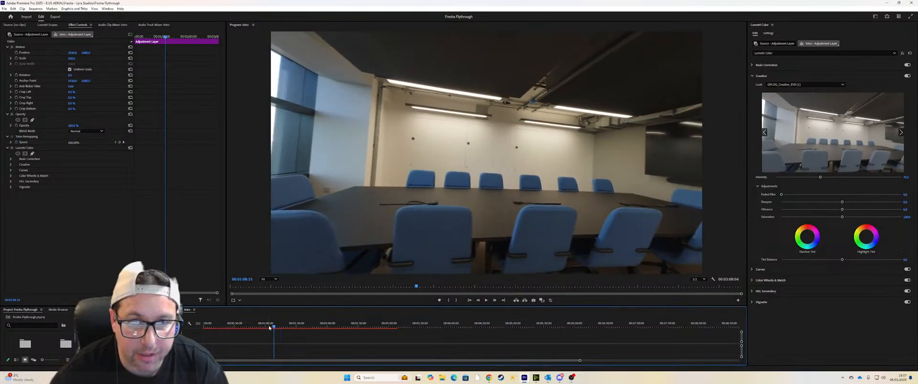
pyautogui.press('Left')
pyautogui.press('Left')
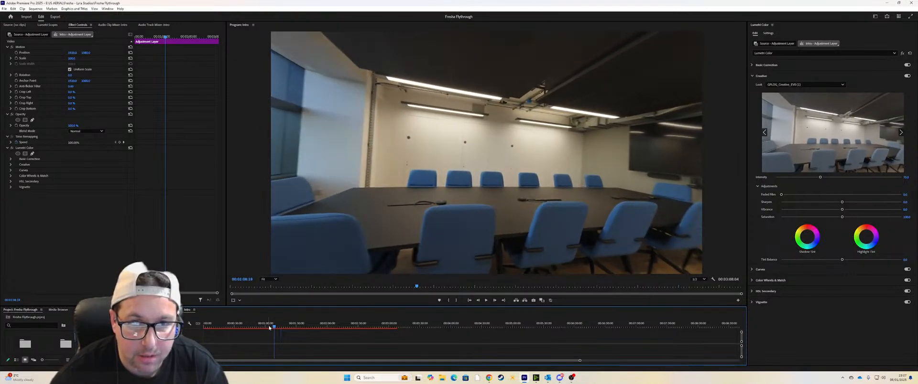
pyautogui.press('Left')
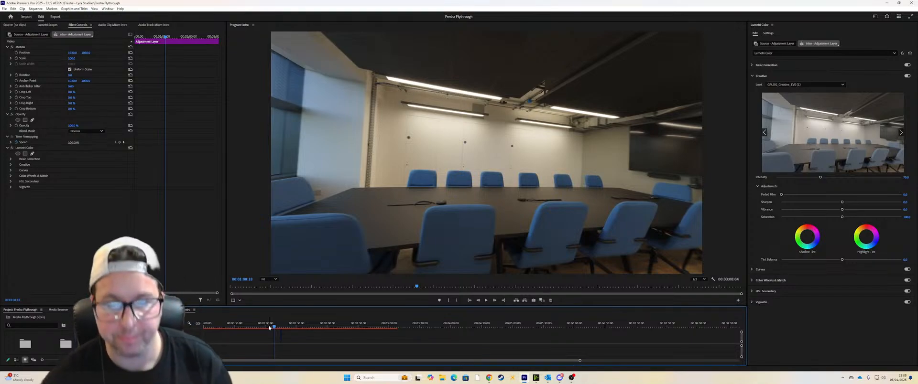
pyautogui.press('Left')
pyautogui.press('Left')
pyautogui.press('Left')
pyautogui.press('Left')
pyautogui.press('Left')
pyautogui.press('Left')
pyautogui.press('Left')
pyautogui.press('Left')
pyautogui.press('Left')
pyautogui.press('Left')
pyautogui.press('Left')
pyautogui.press('Left')
pyautogui.press('Left')
pyautogui.press('Left')
pyautogui.press('j')
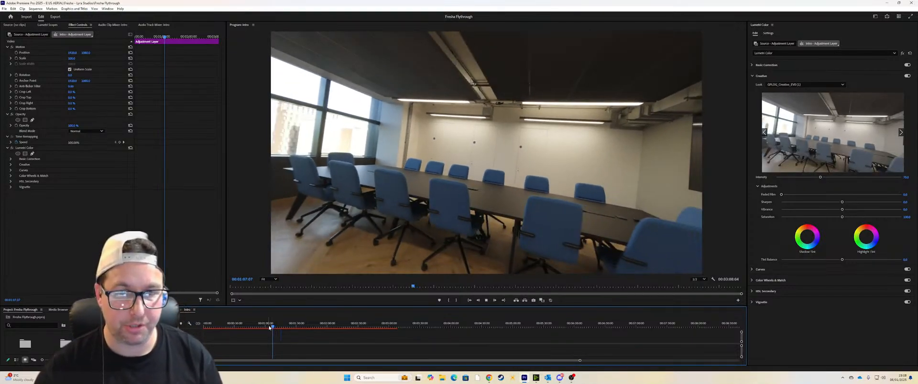
pyautogui.press('l')
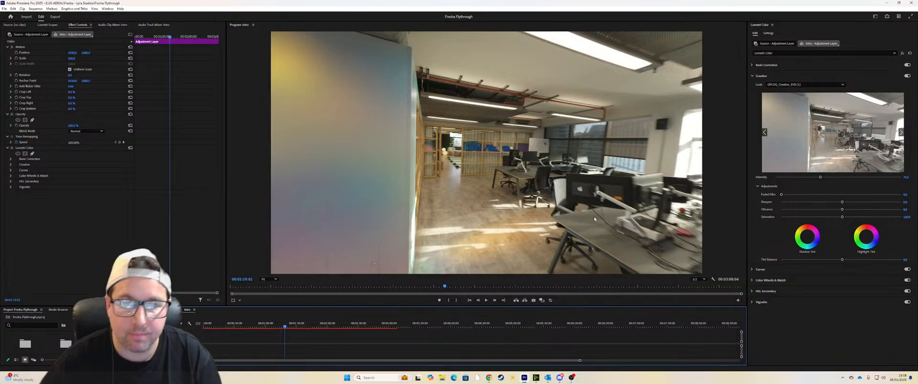
# Step: Play on into the wellness room with the yoga mats and go back a few frames to examine its motion
pyautogui.press('space')
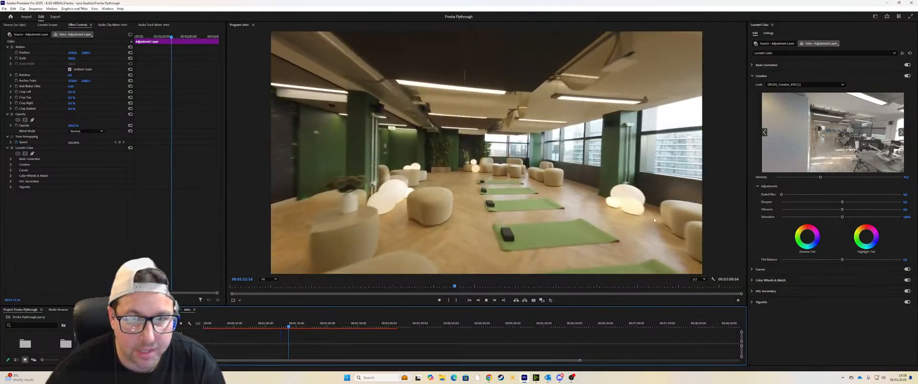
pyautogui.press('space')
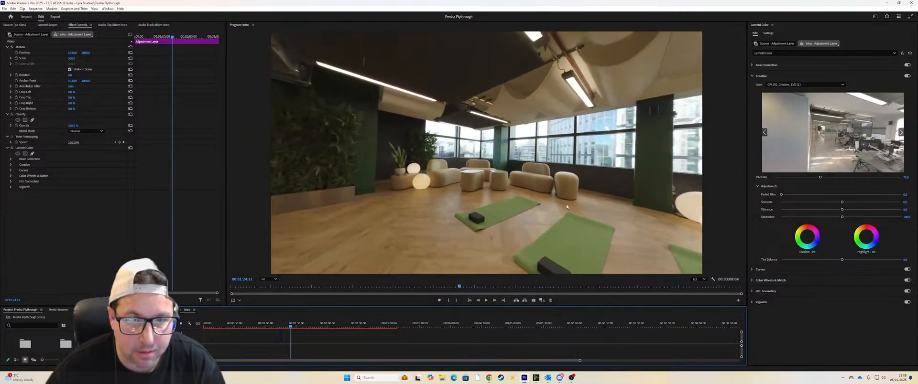
pyautogui.press('Left')
pyautogui.press('Left')
pyautogui.press('Left')
pyautogui.press('Left')
pyautogui.press('Left')
pyautogui.press('Left')
pyautogui.press('Left')
pyautogui.press('Left')
pyautogui.press('Left')
pyautogui.press('Left')
pyautogui.press('Left')
pyautogui.press('Left')
pyautogui.press('Left')
pyautogui.press('Left')
pyautogui.press('Left')
pyautogui.press('Left')
pyautogui.press('Left')
pyautogui.press('Left')
pyautogui.press('Left')
pyautogui.press('Left')
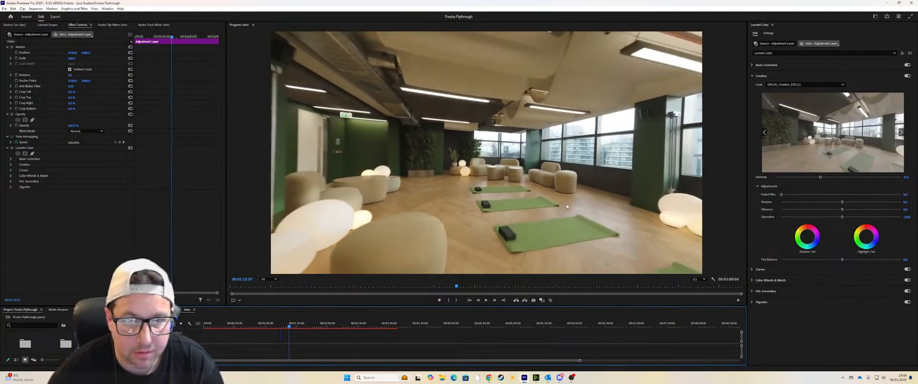
# Step: Compare neighbouring frames around 00:01:23:00 to examine the camera movement into the wellness room
pyautogui.press('Left')
pyautogui.press('Left')
pyautogui.press('Left')
pyautogui.press('Left')
pyautogui.press('Left')
pyautogui.press('Left')
pyautogui.press('Left')
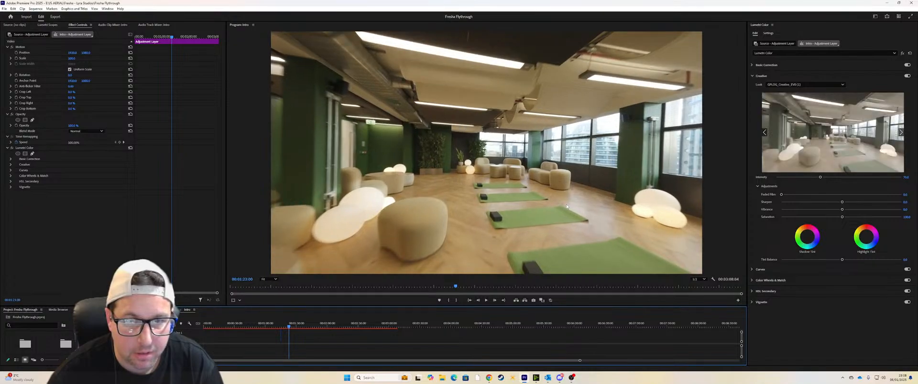
pyautogui.press('Right')
pyautogui.press('Right')
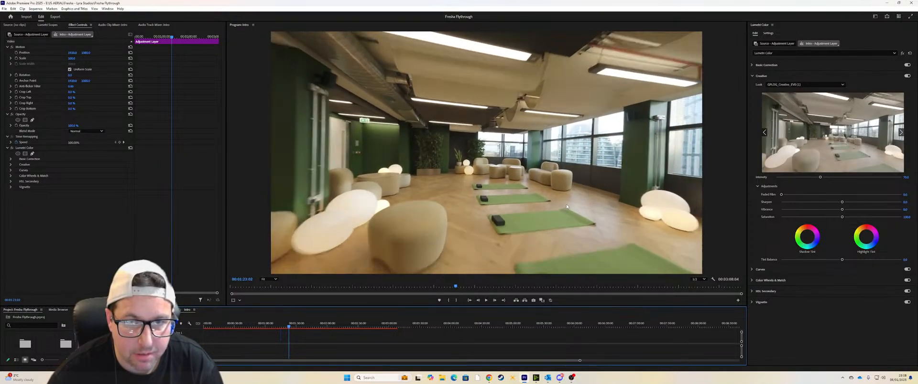
pyautogui.press('Right')
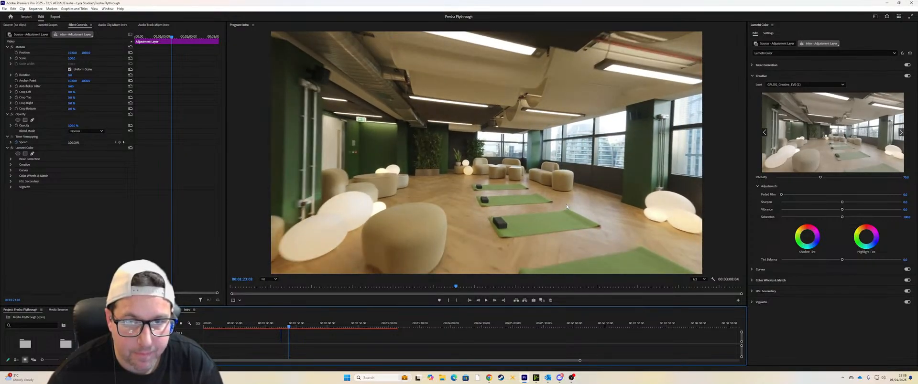
pyautogui.press('Left')
pyautogui.press('Left')
pyautogui.press('Left')
pyautogui.press('Left')
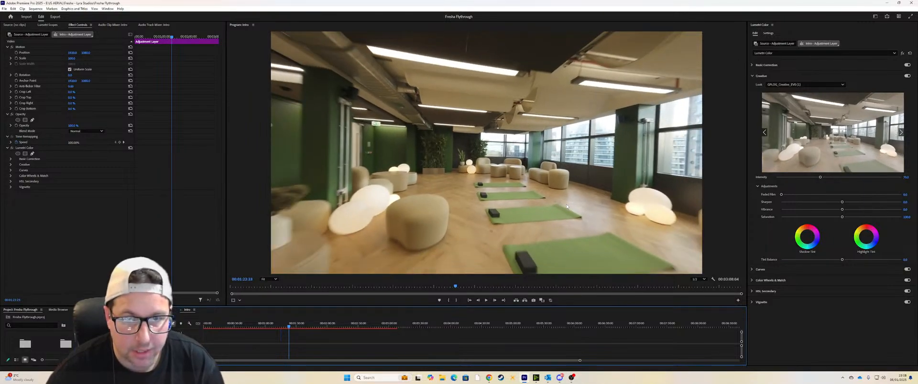
# Step: Examine the turn past the yoga mats frame by frame and play it on to the seating by the windows
pyautogui.press('Right')
pyautogui.press('Right')
pyautogui.press('Right')
pyautogui.press('Right')
pyautogui.press('Right')
pyautogui.press('Right')
pyautogui.press('Right')
pyautogui.press('Right')
pyautogui.press('Right')
pyautogui.press('Right')
pyautogui.press('Right')
pyautogui.press('Right')
pyautogui.press('Right')
pyautogui.press('Right')
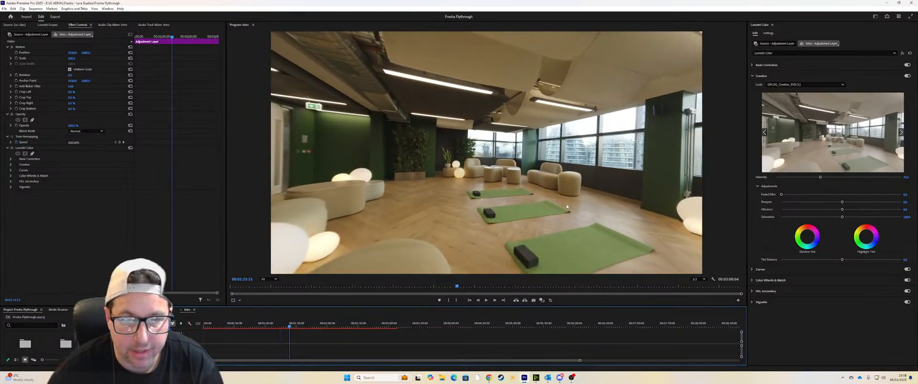
pyautogui.press('Right')
pyautogui.press('Right')
pyautogui.press('Right')
pyautogui.press('Right')
pyautogui.press('Right')
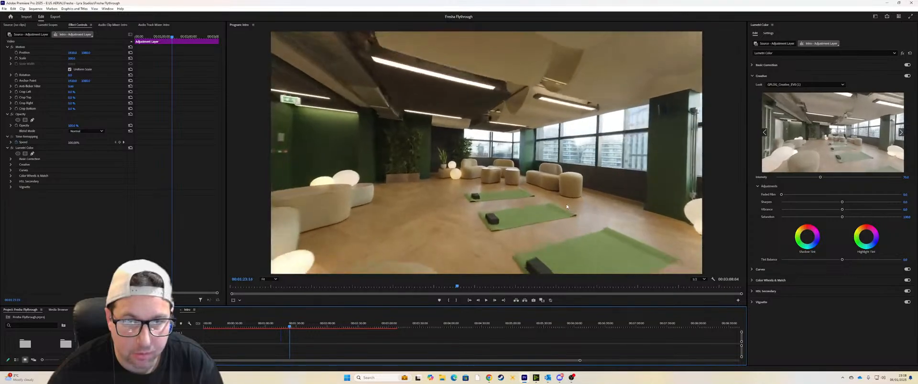
pyautogui.press('Left')
pyautogui.press('Left')
pyautogui.press('Left')
pyautogui.press('Left')
pyautogui.press('Left')
pyautogui.press('Left')
pyautogui.press('Left')
pyautogui.press('Left')
pyautogui.press('Left')
pyautogui.press('Left')
pyautogui.press('Left')
pyautogui.press('Left')
pyautogui.press('Left')
pyautogui.press('Left')
pyautogui.press('Left')
pyautogui.press('Left')
pyautogui.press('space')
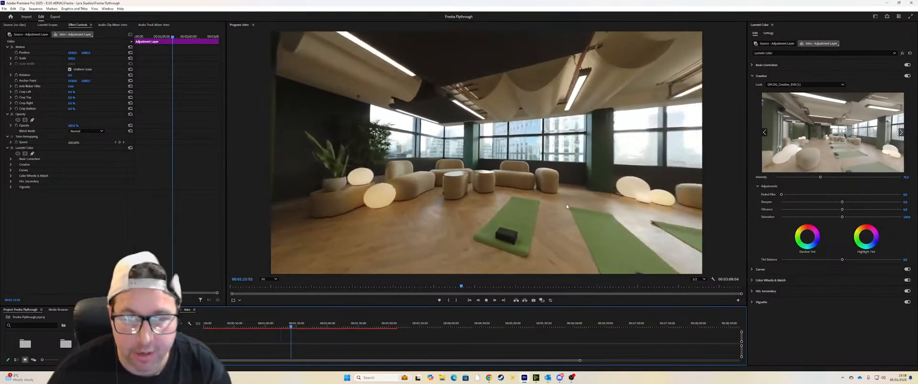
pyautogui.press('space')
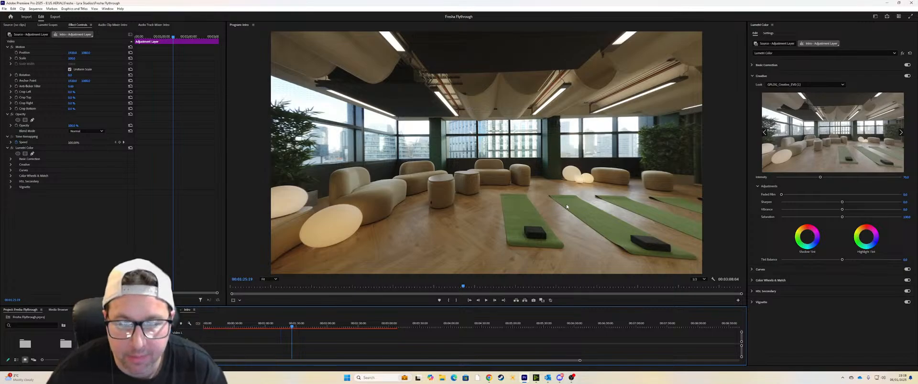
# Step: Resume playback from the wellness room and check the live stream chat in OBS while the flythrough keeps playing
pyautogui.press('space')
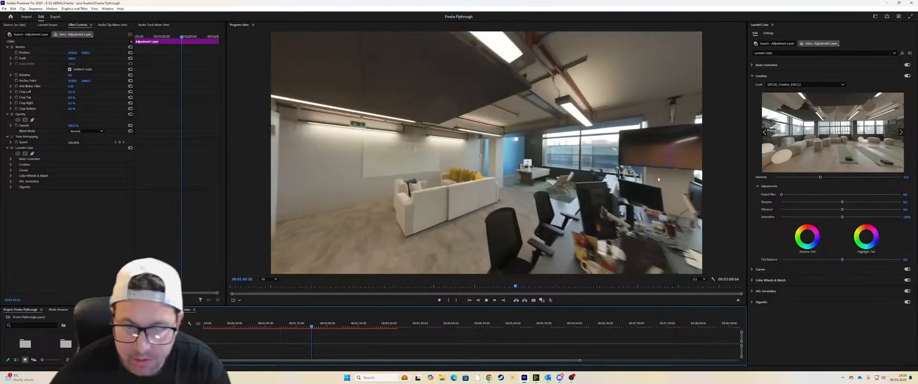
pyautogui.click(571, 380)
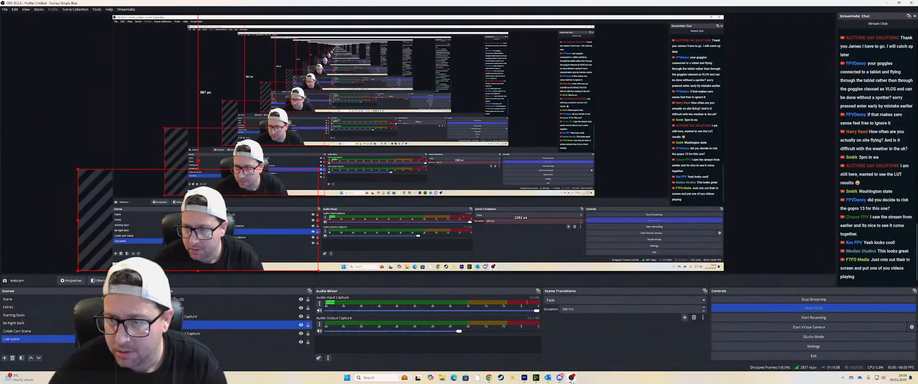
pyautogui.click(571, 380)
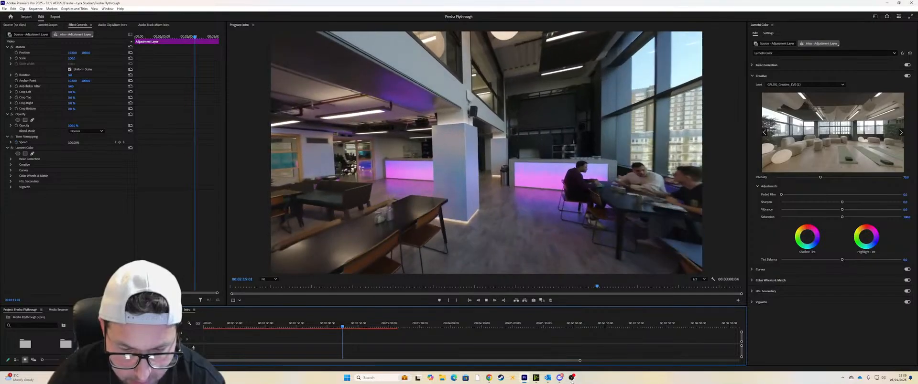
# Step: Pause playback at the illuminated bar and move ahead to the high tables by the windows at 00:02:31:06
pyautogui.press('space')
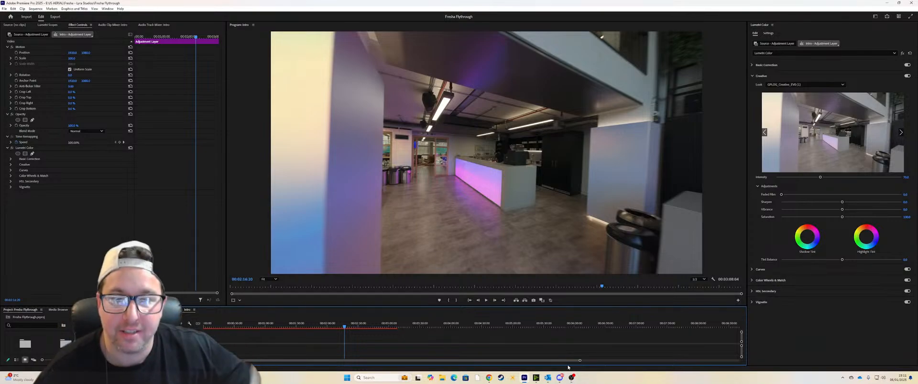
pyautogui.moveTo(343, 326)
pyautogui.mouseDown()
pyautogui.moveTo(328, 328)
pyautogui.moveTo(359, 322)
pyautogui.mouseUp()
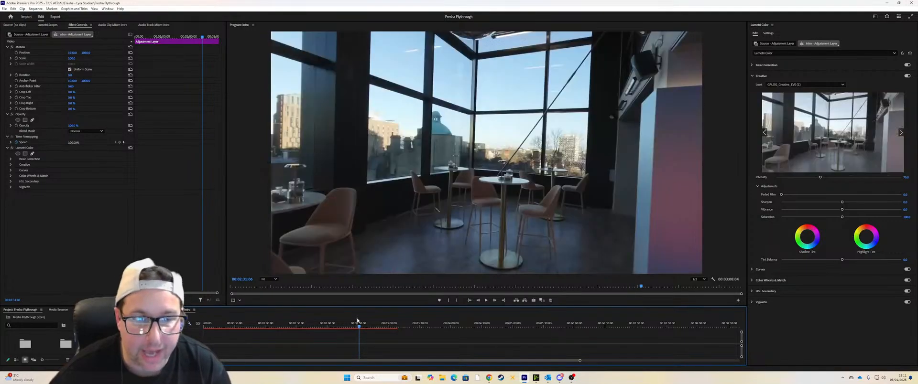
# Step: Enlarge the timeline area to show its tracks and return the playhead to the start of the sequence
pyautogui.moveTo(400, 307)
pyautogui.mouseDown()
pyautogui.moveTo(400, 244)
pyautogui.moveTo(401, 306)
pyautogui.mouseUp()
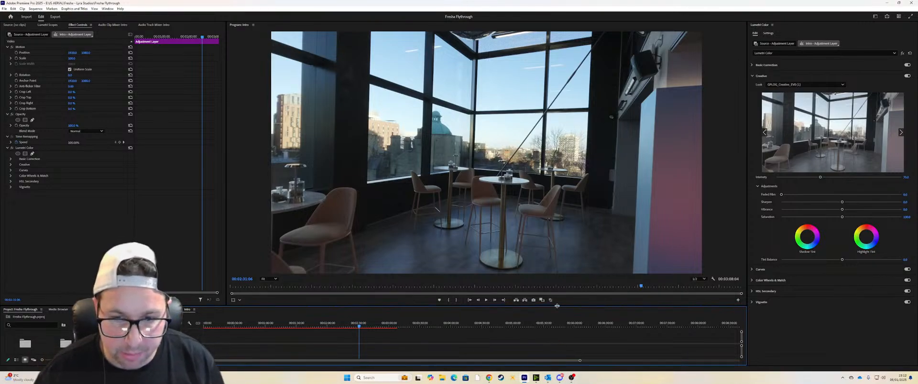
pyautogui.moveTo(553, 307); pyautogui.dragTo(550, 187)
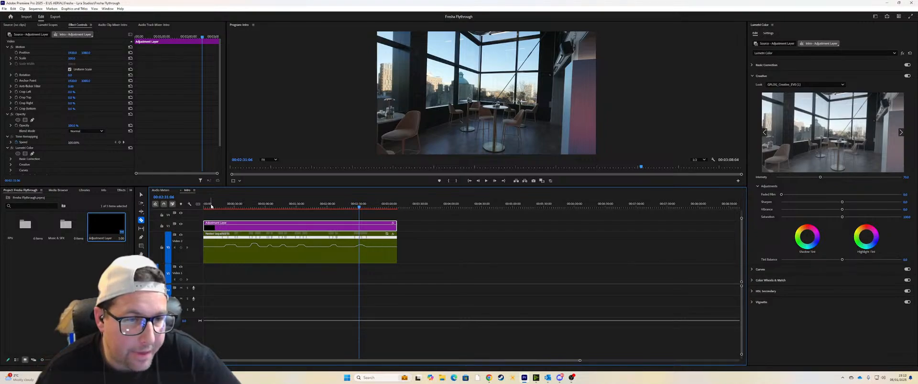
pyautogui.click(211, 206)
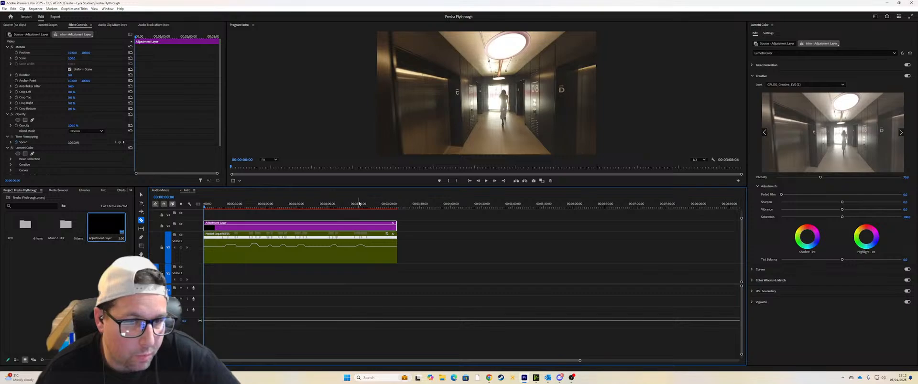